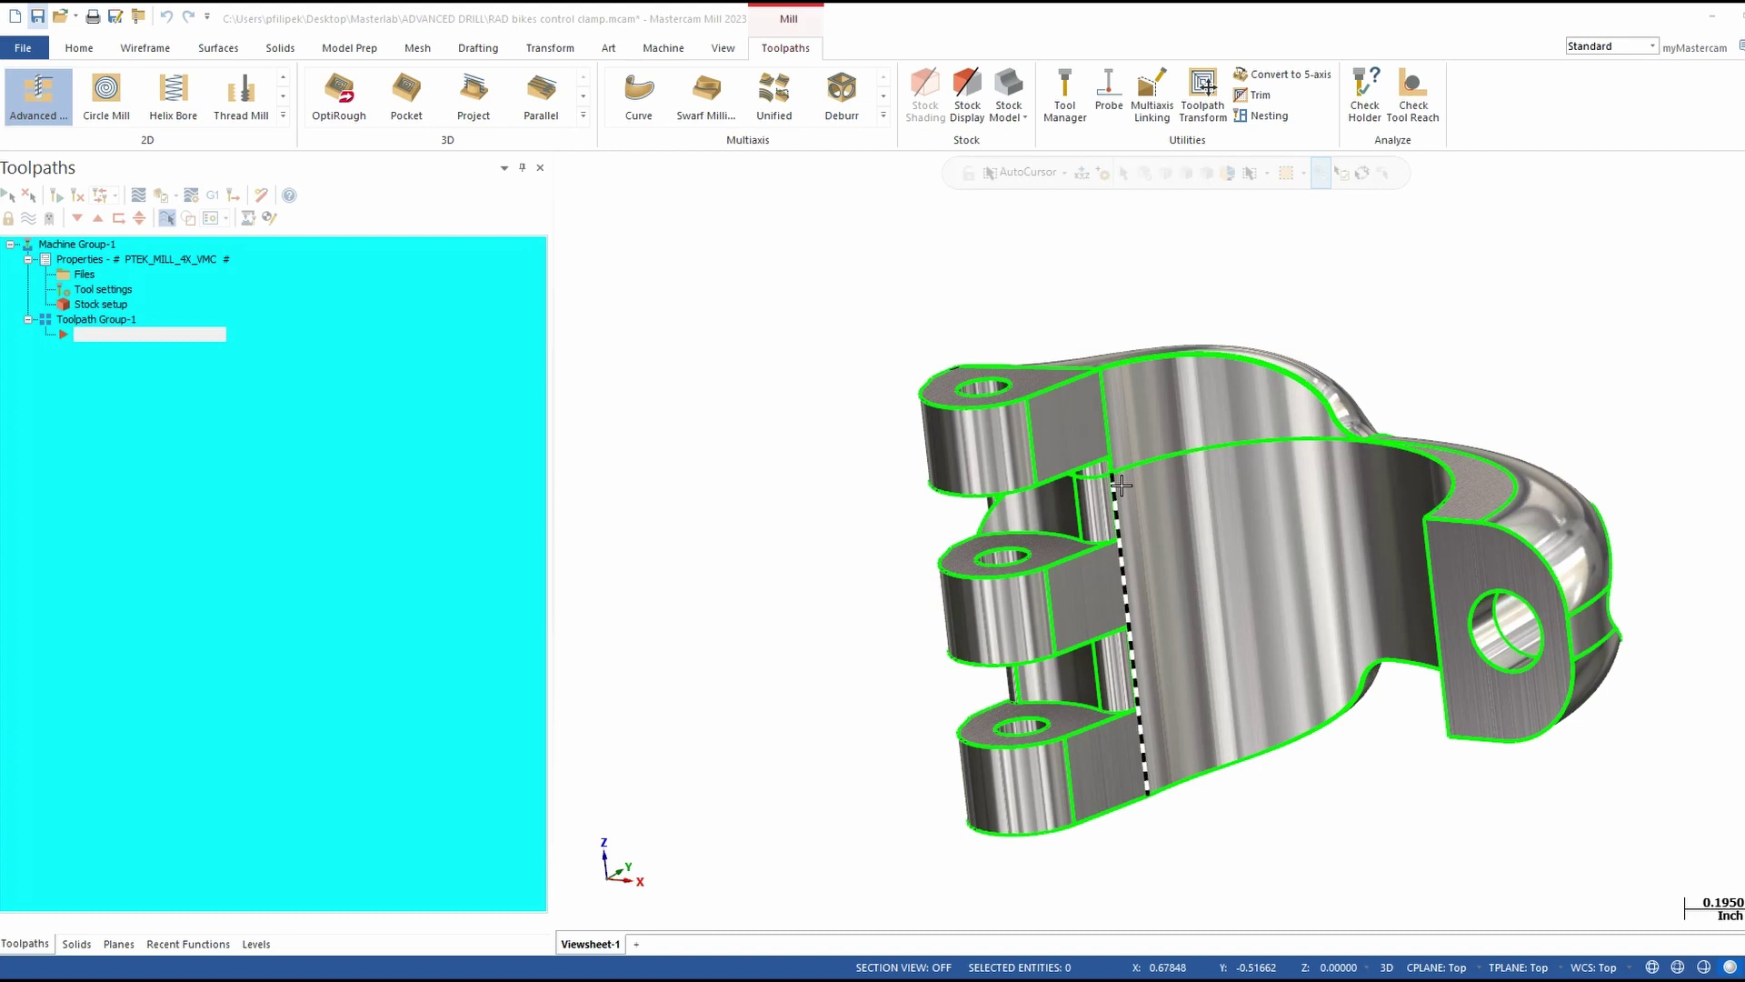
Create an Advanced Drill toolpath on the upper lug's hole and assign the 0.118 Drill as its tool
left_click(281, 115)
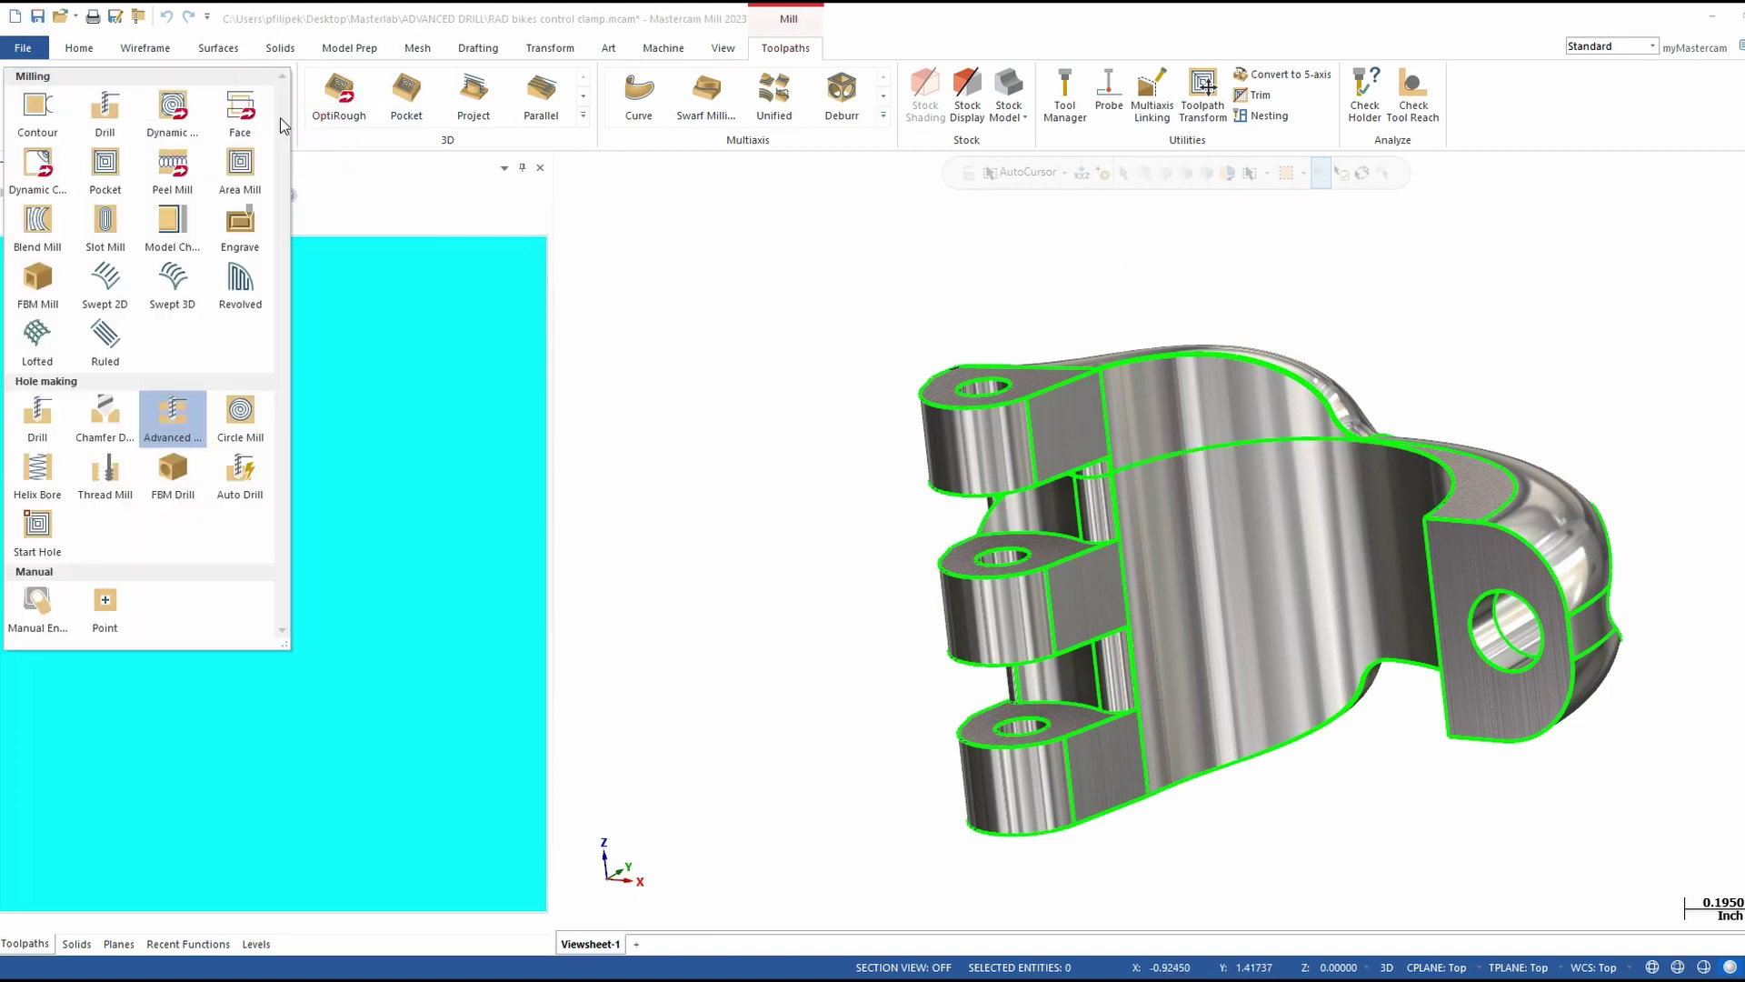
left_click(178, 415)
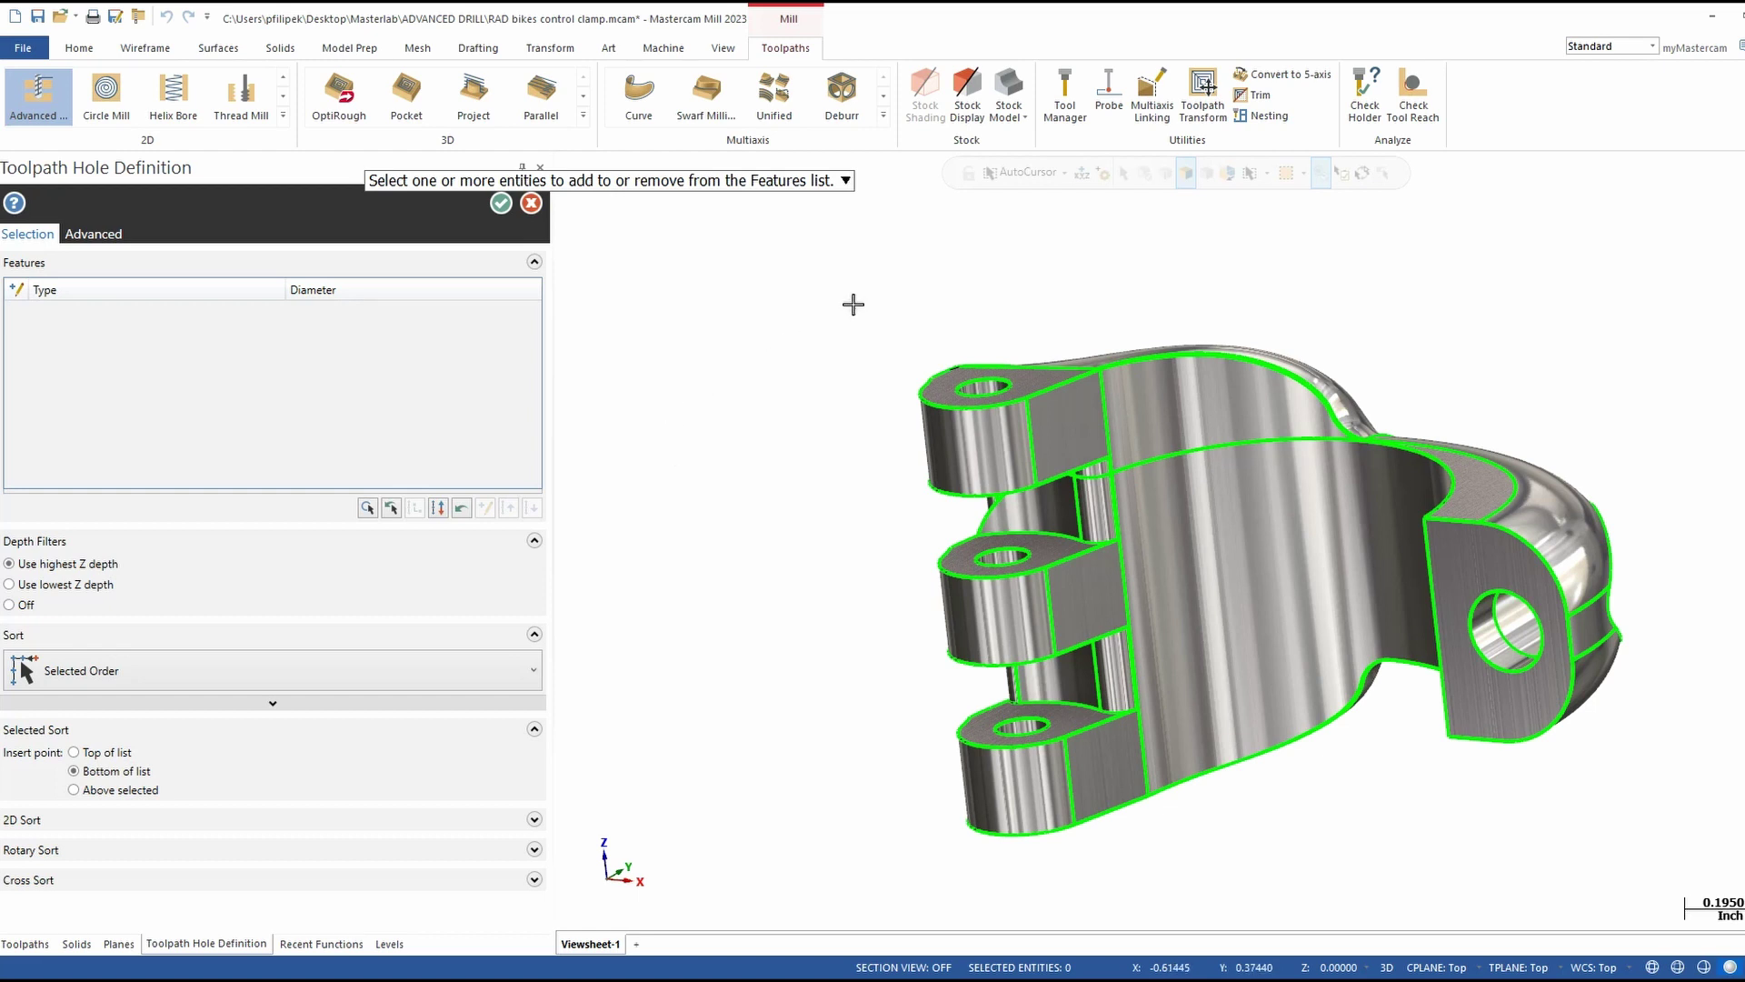
left_click(1016, 389)
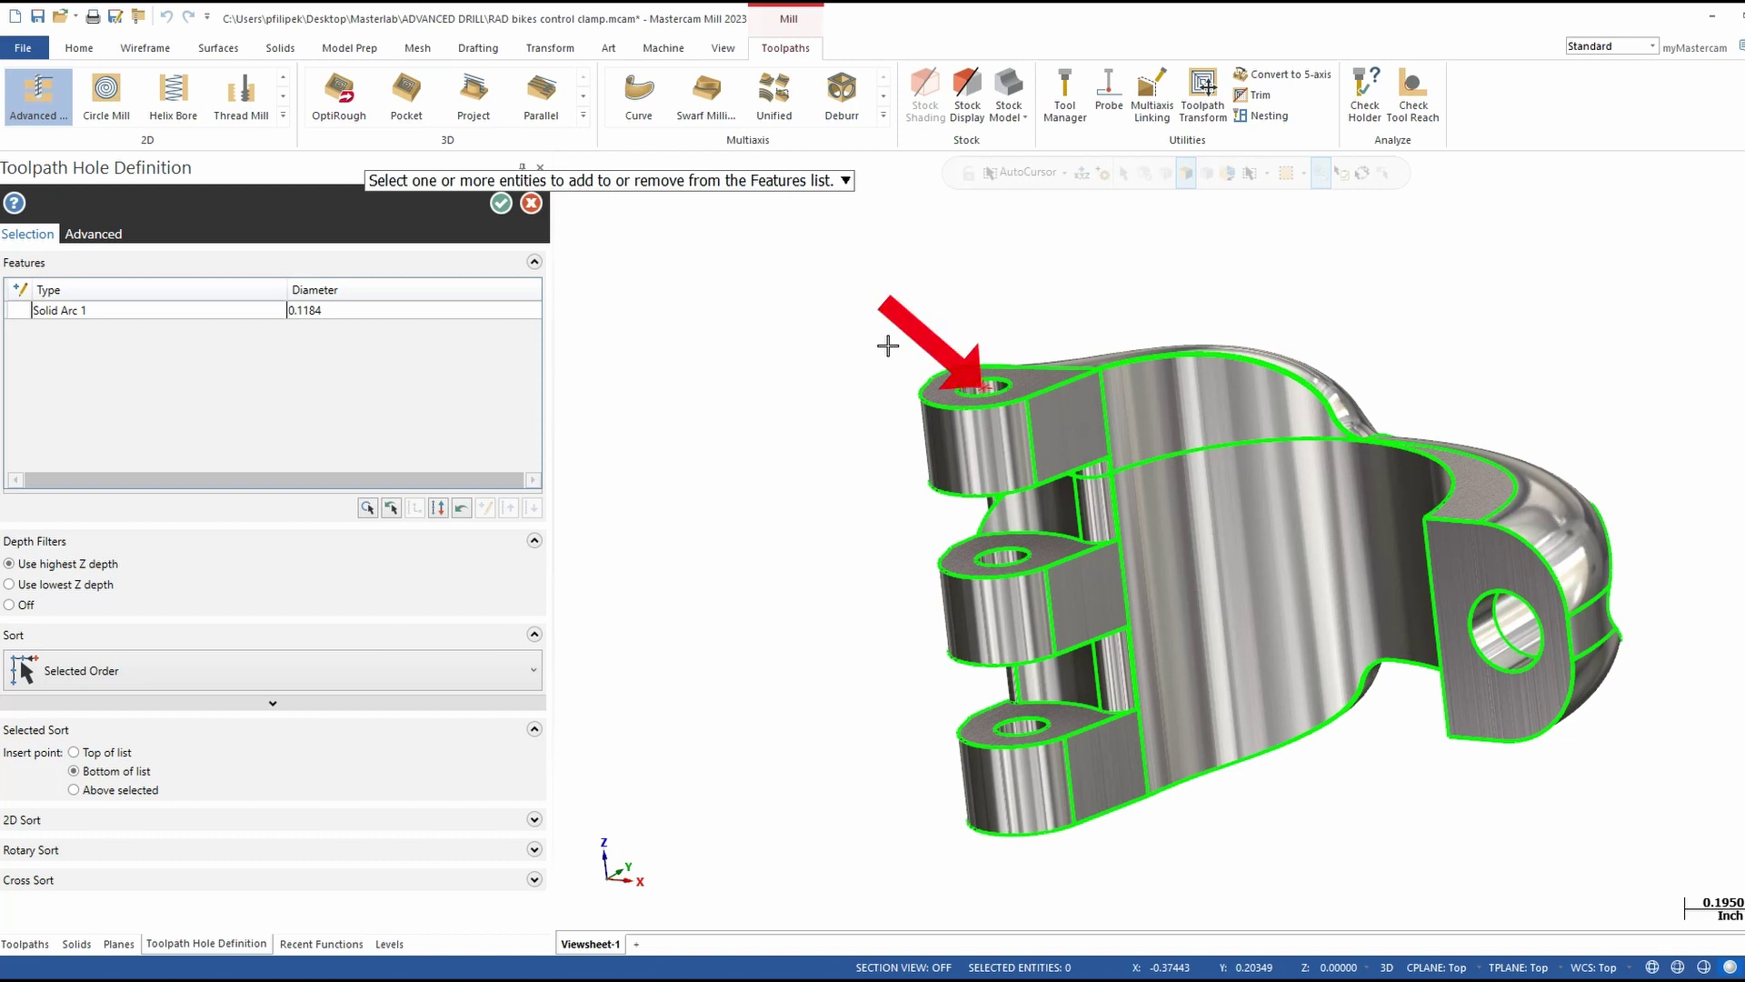
left_click(502, 204)
left_click_drag(618, 134, 663, 181)
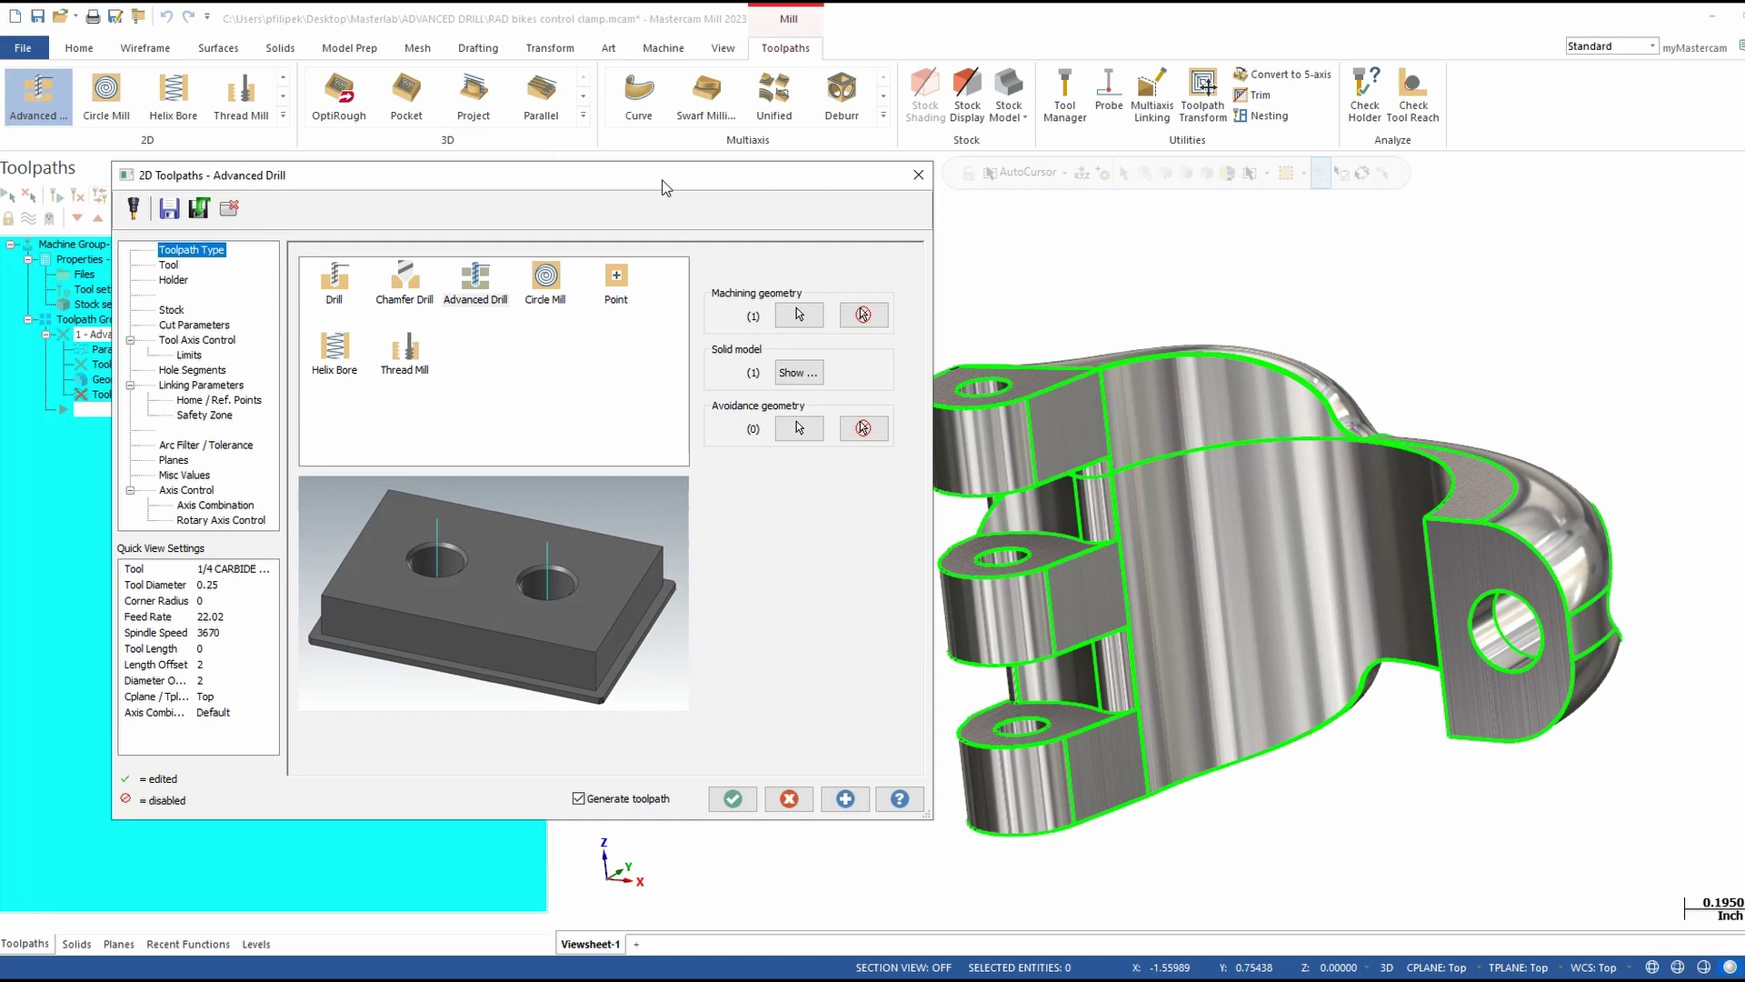
left_click(169, 264)
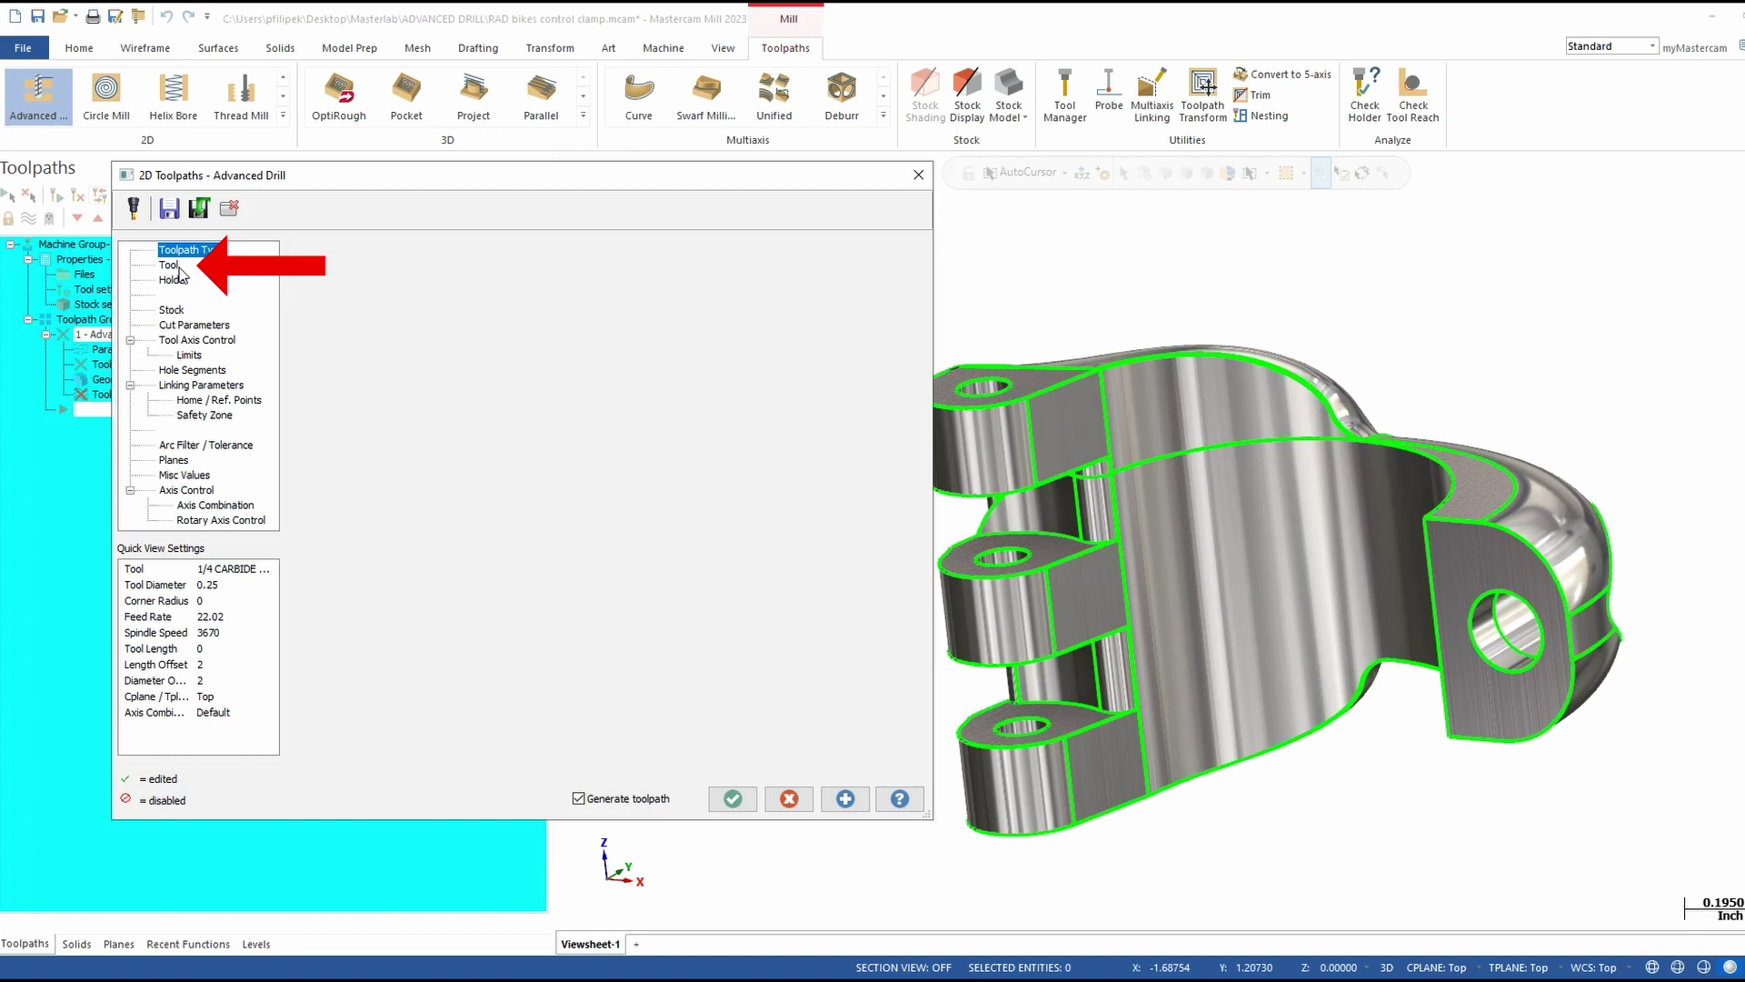
left_click(449, 285)
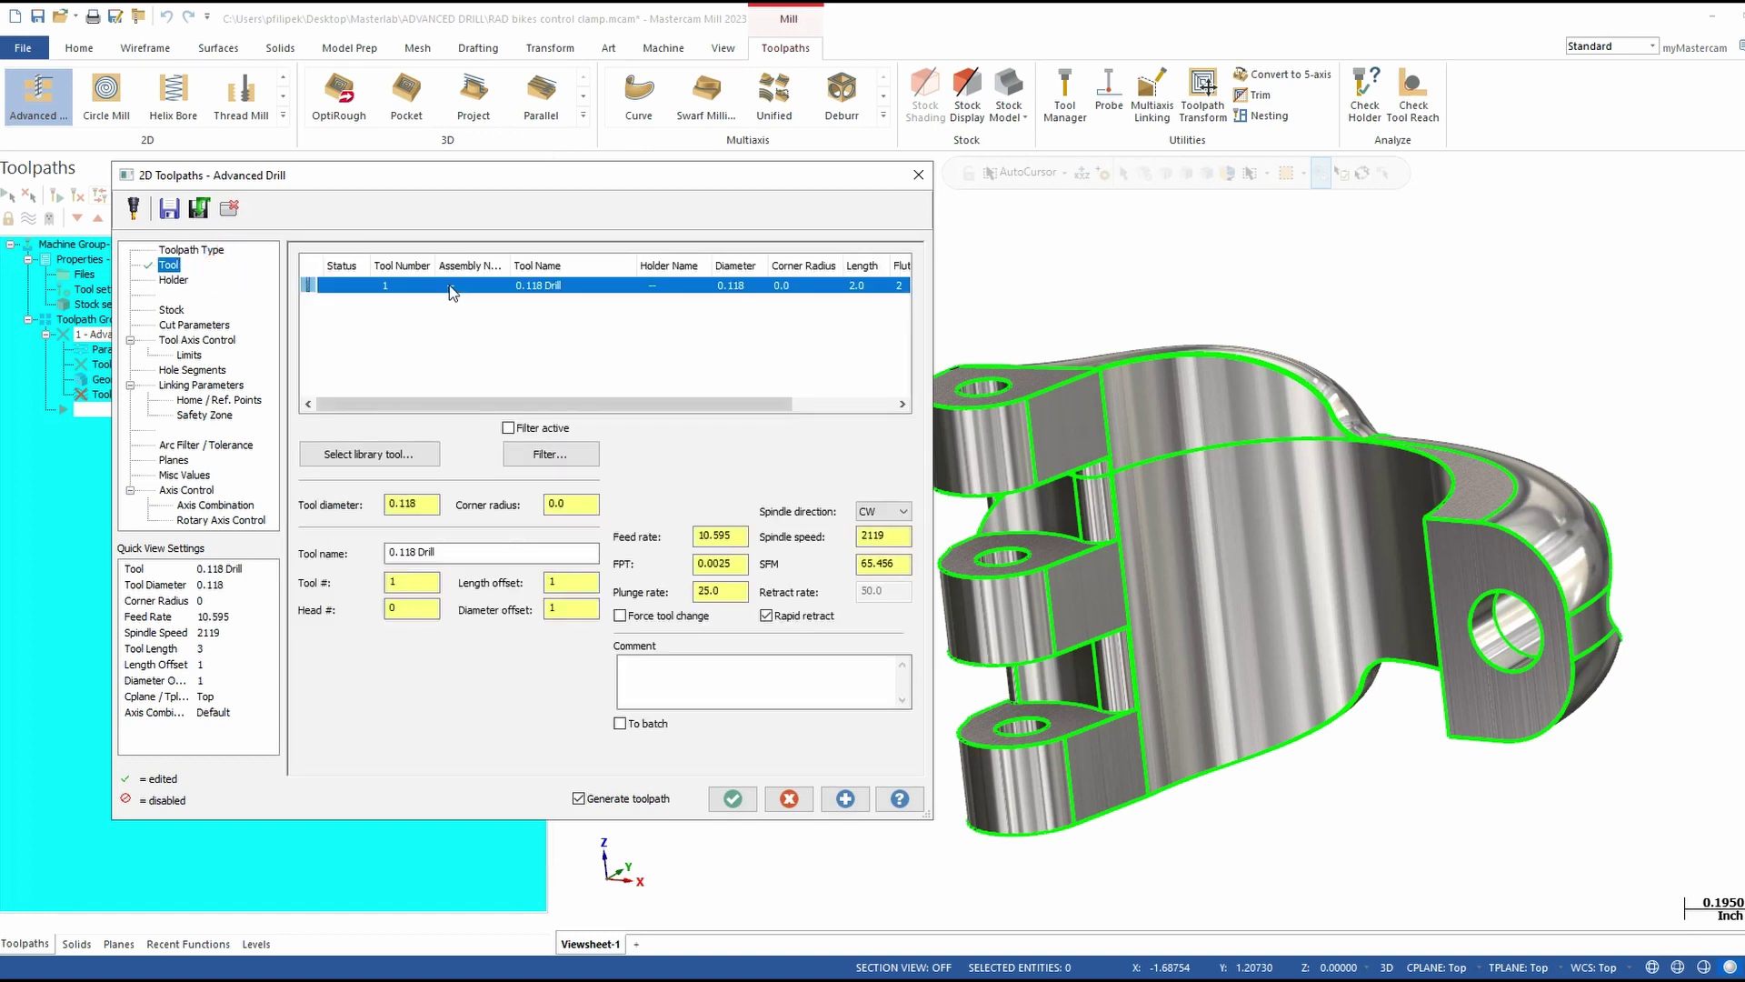
Add three depth segments to the drilling cycle's cut parameters
left_click(211, 327)
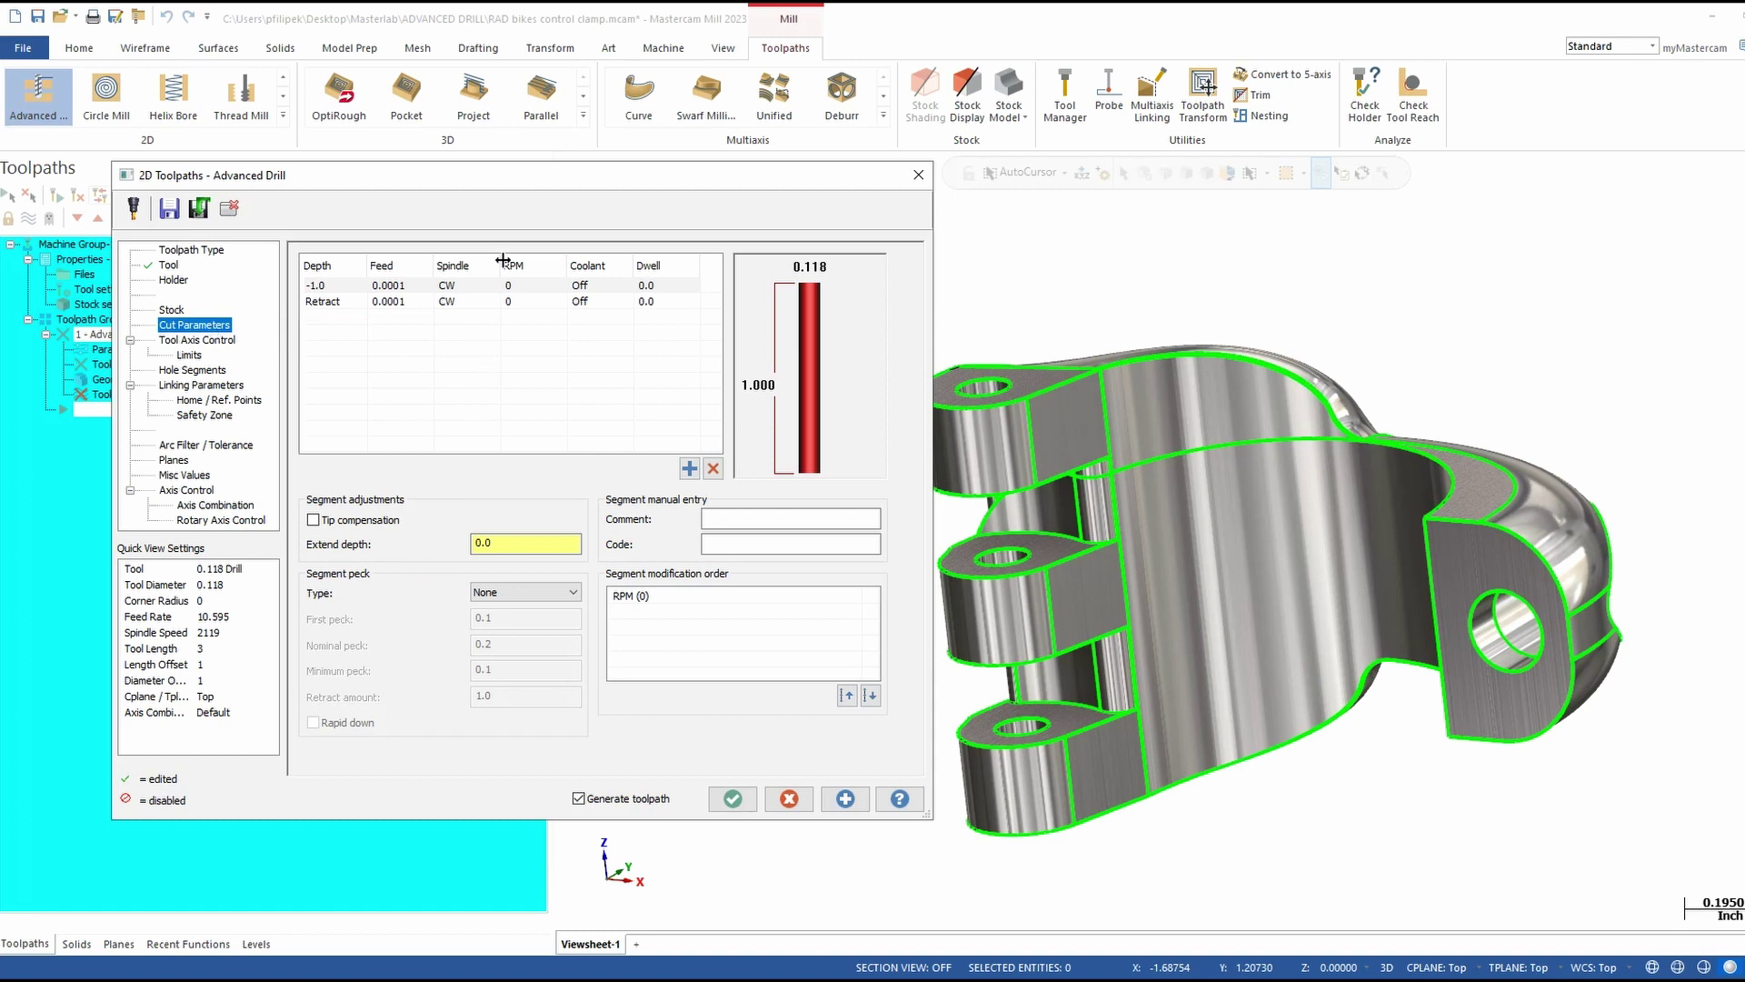
left_click_drag(564, 176, 518, 134)
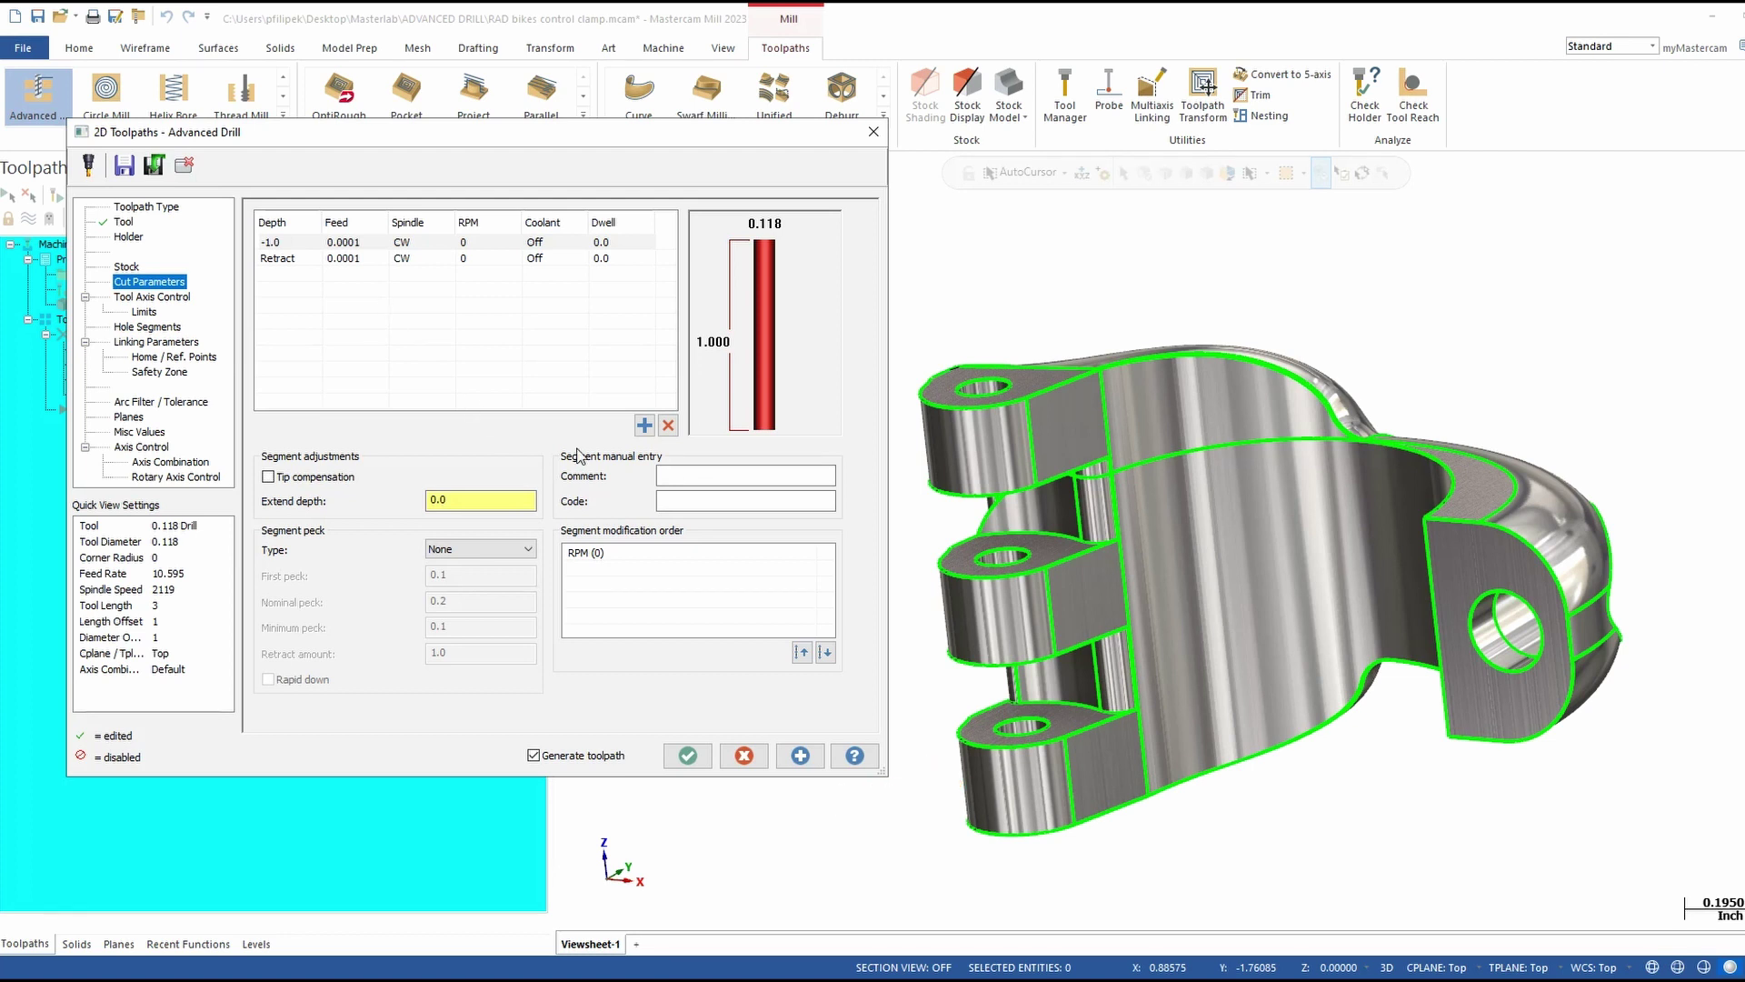
left_click(645, 425)
left_click(645, 425)
left_click(644, 426)
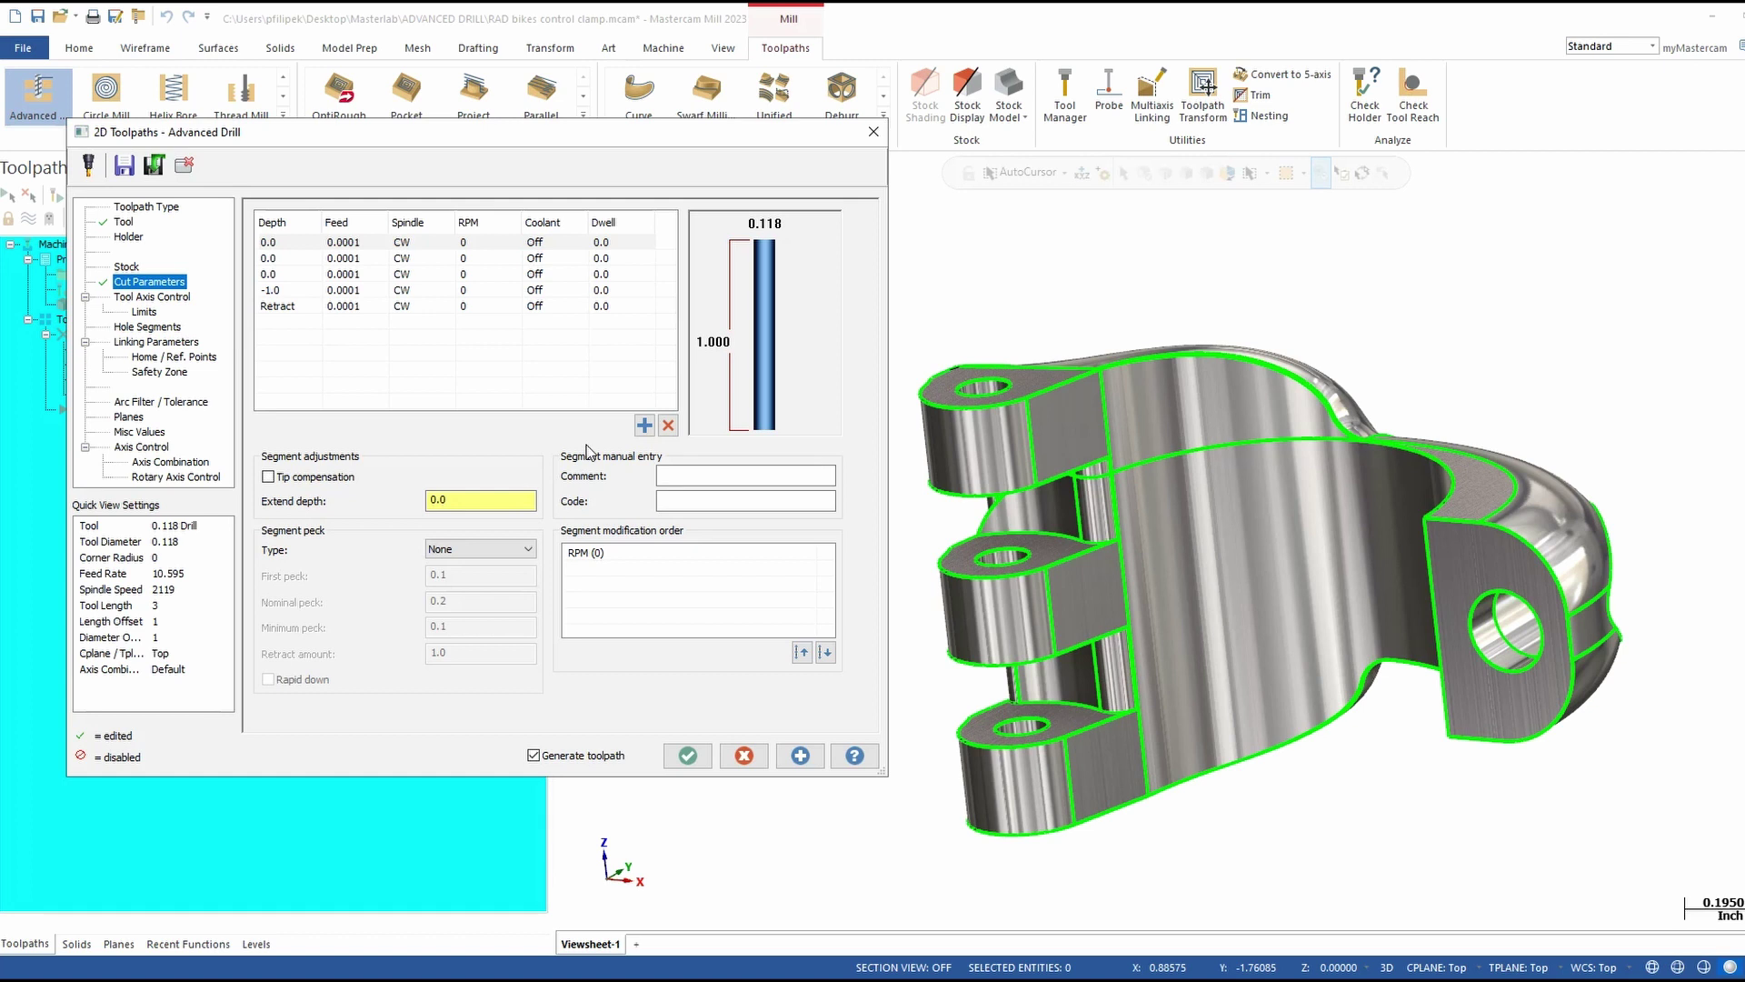
Set the first segment's depth to -0.2 by picking the Z coordinate of the upper lug's underside
left_click(285, 243)
right_click(309, 250)
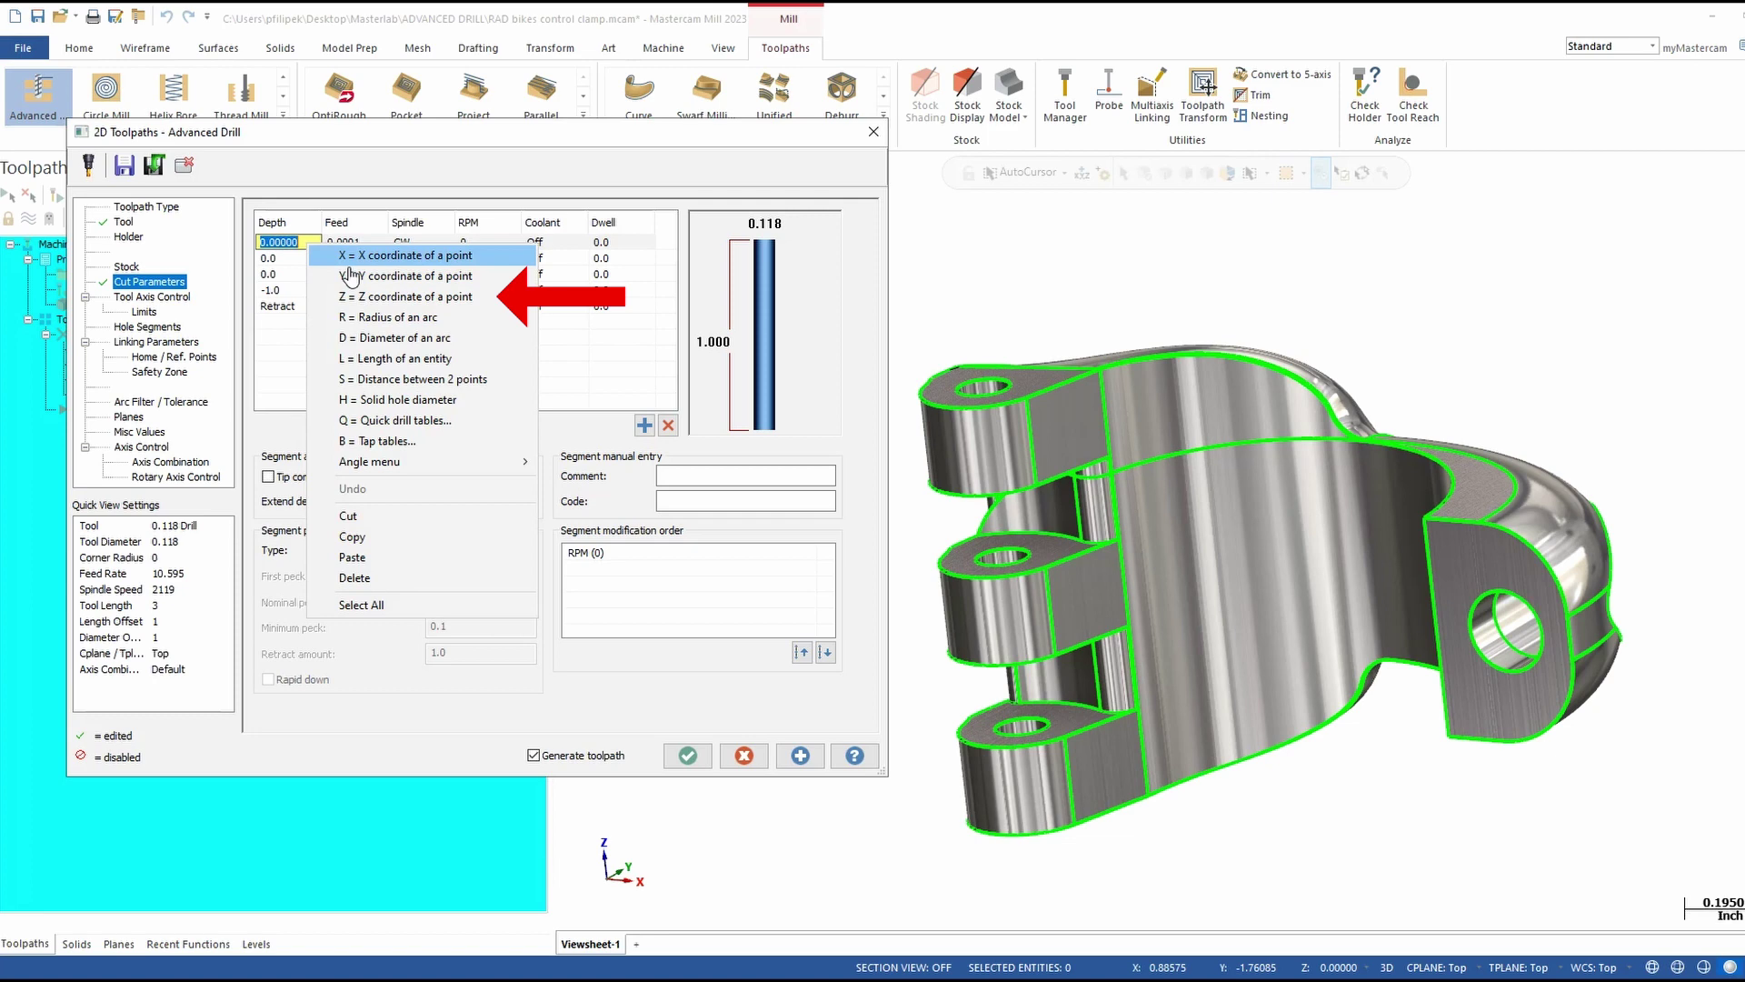
left_click(380, 303)
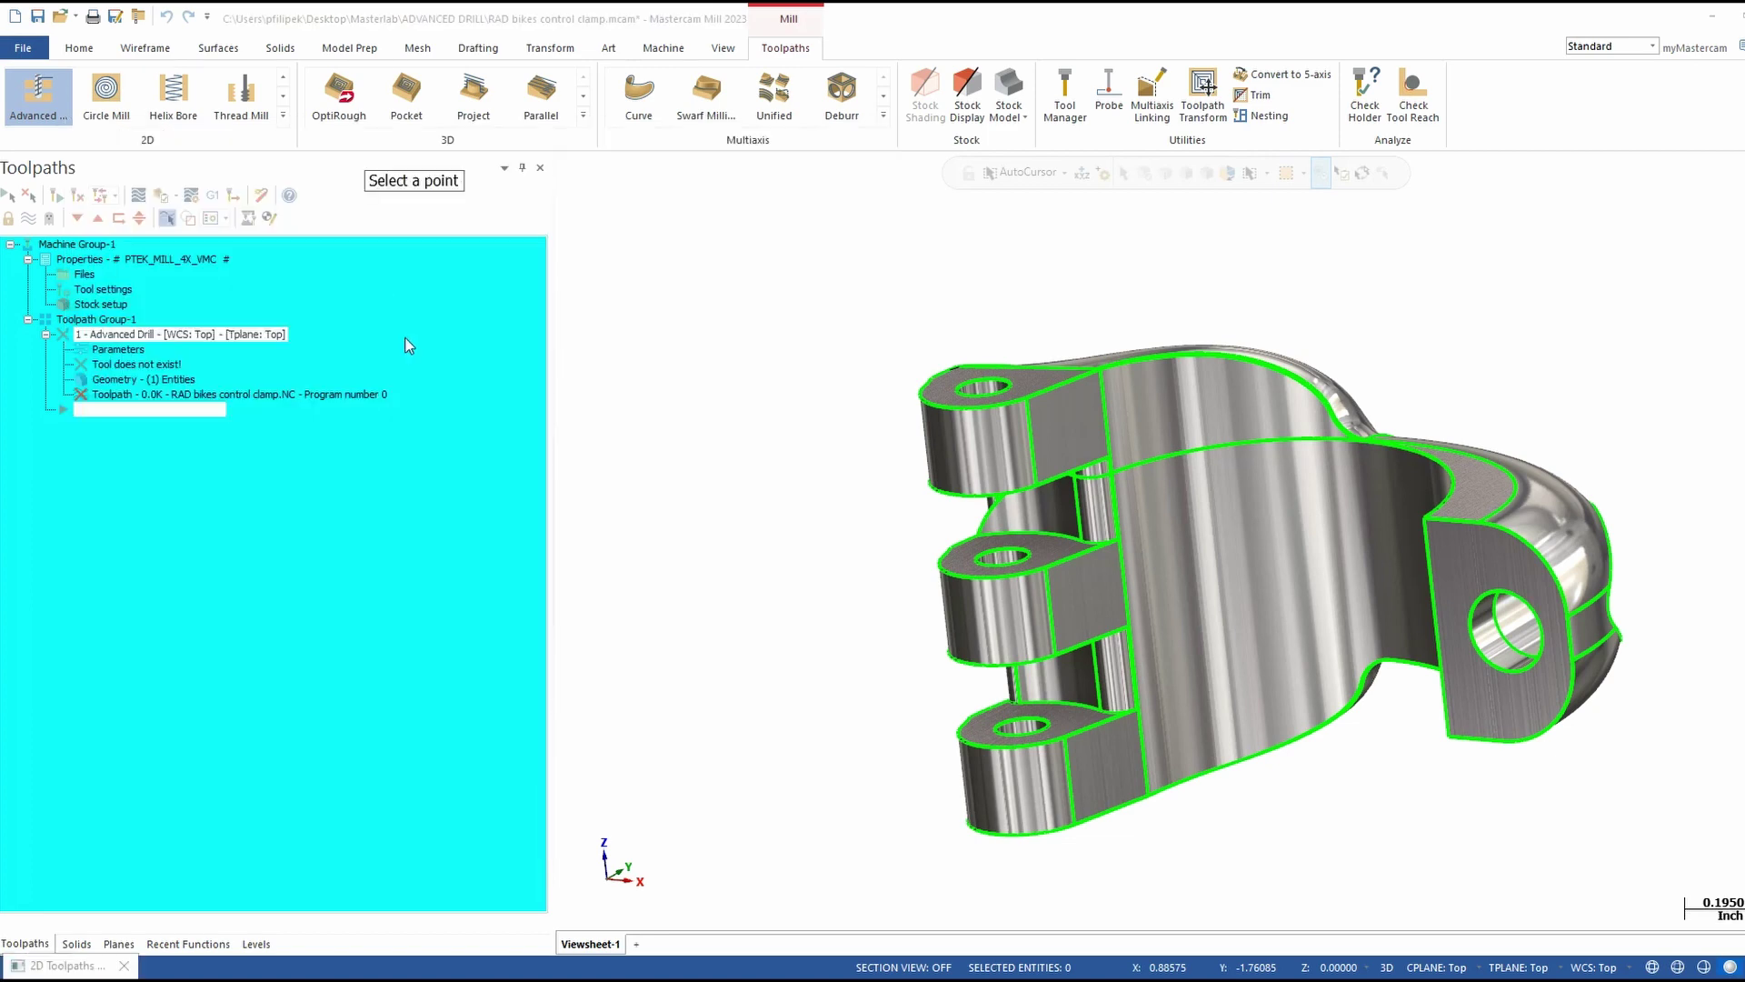
left_click(1034, 491)
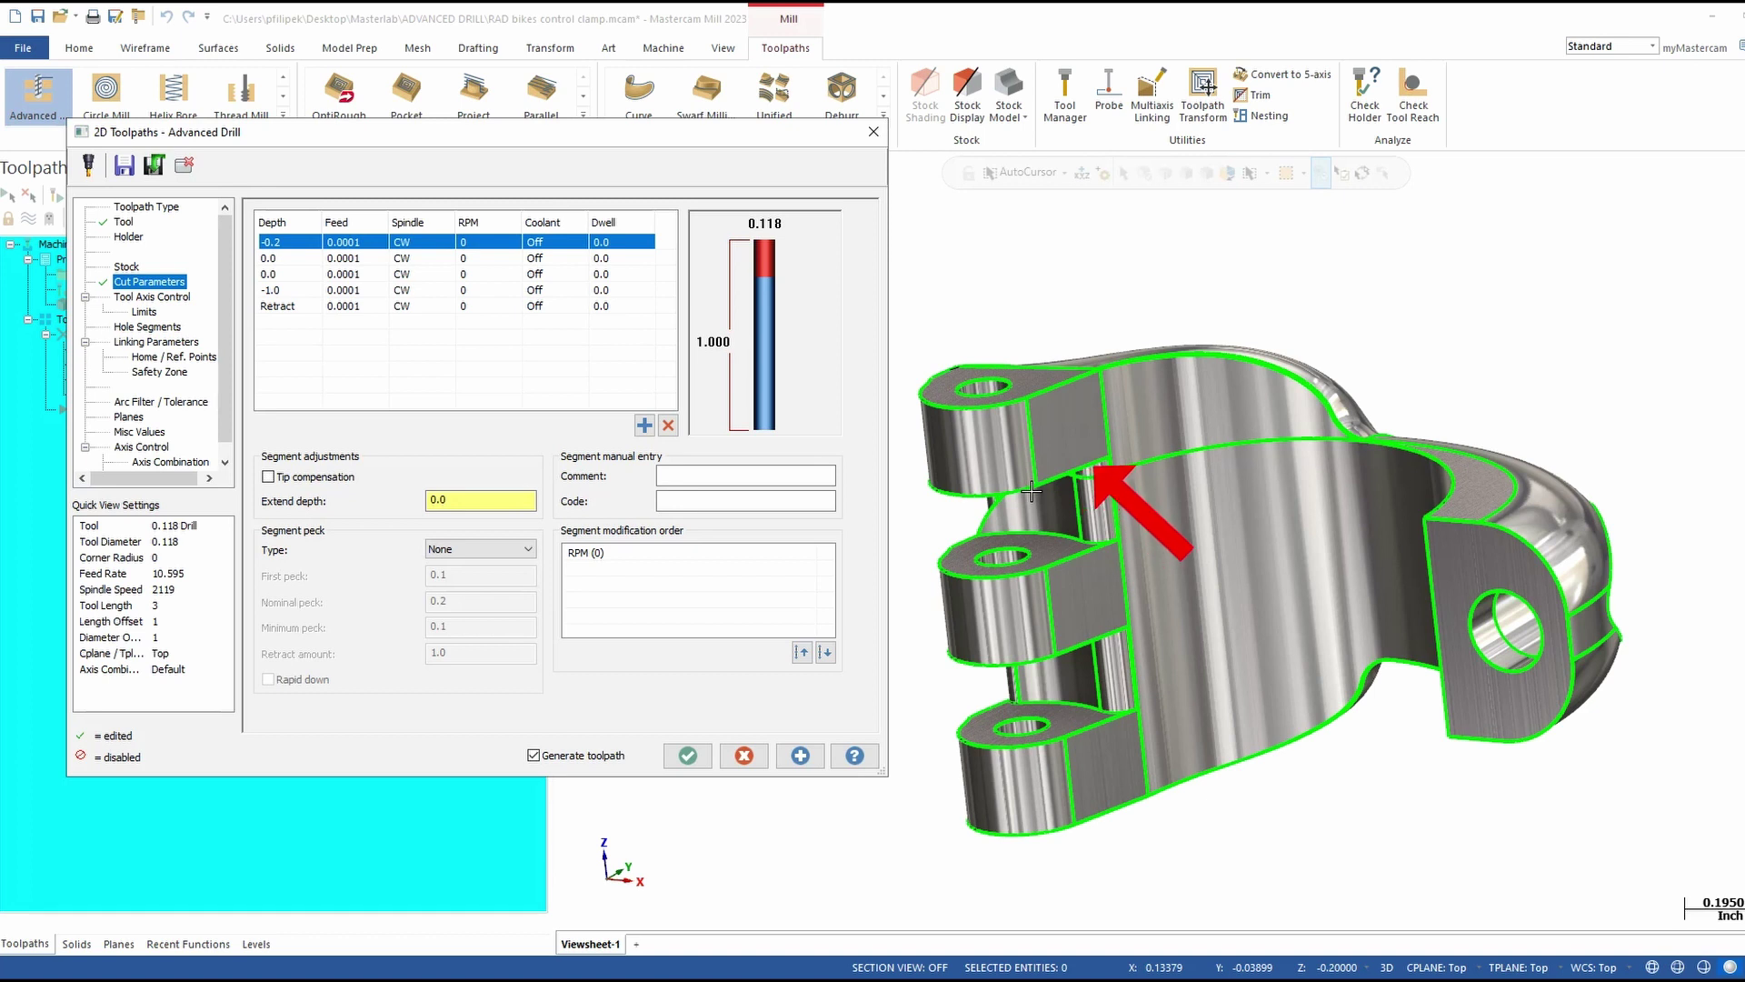
Set the second segment's depth to -0.3875 by picking the Z coordinate of the middle lug's top face
double_click(285, 262)
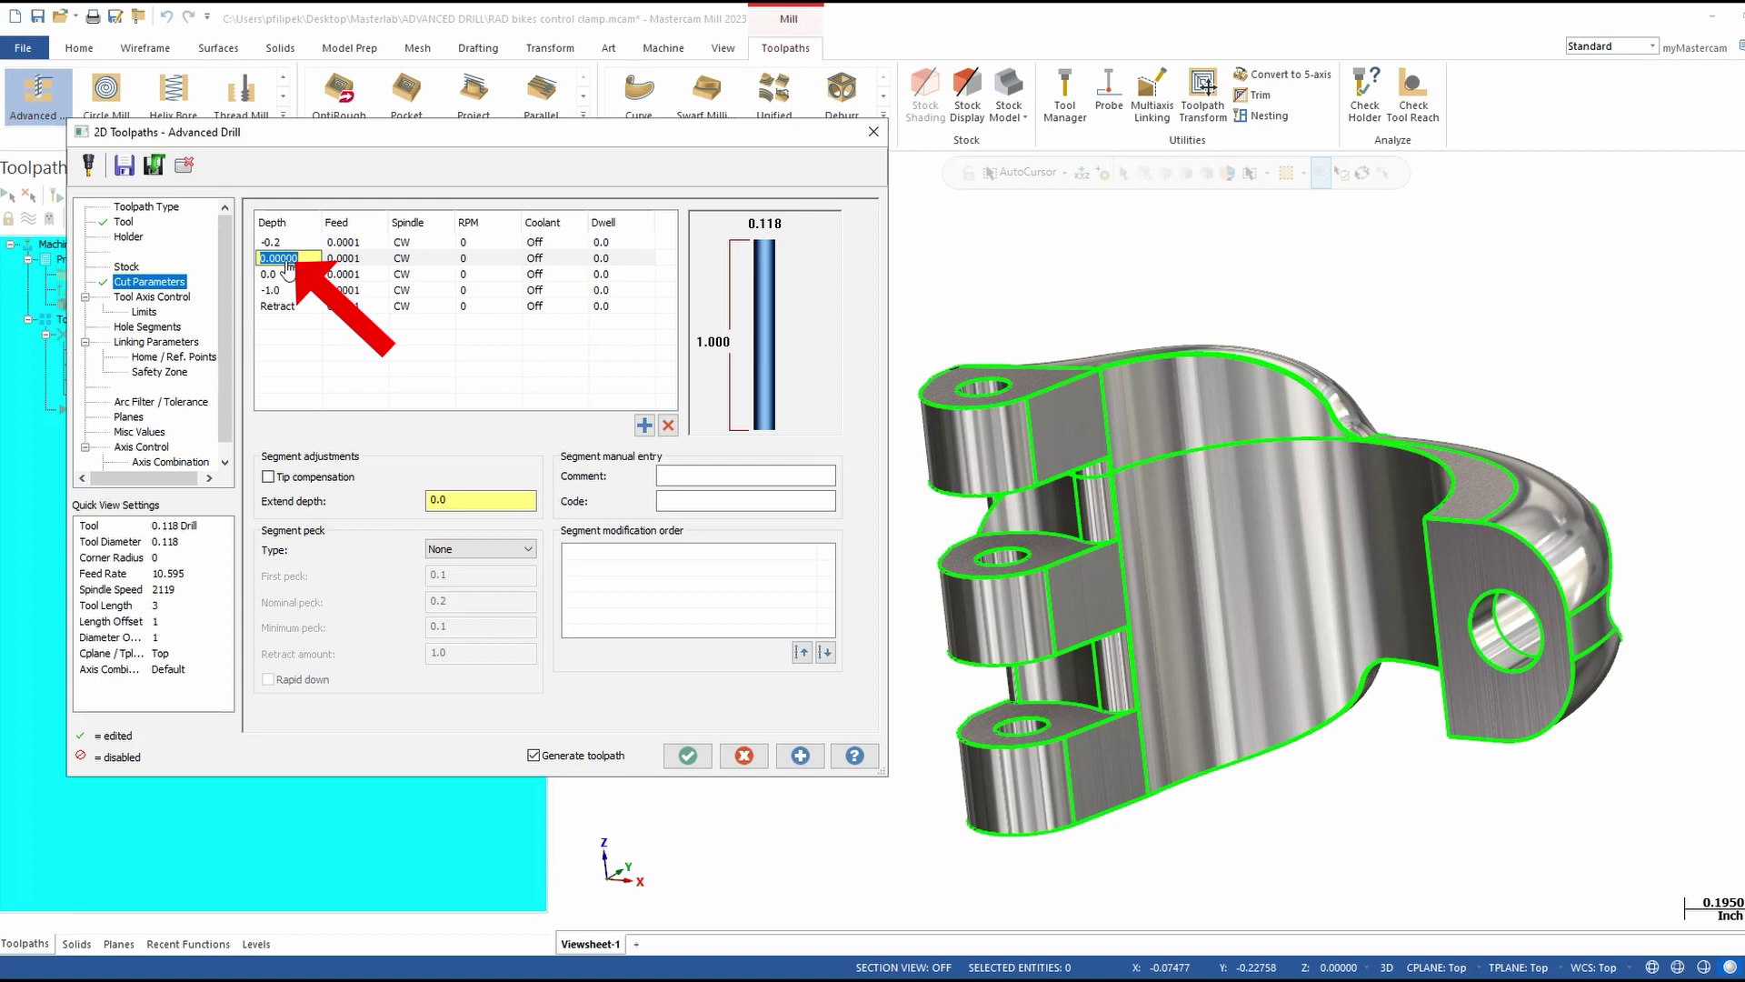
right_click(302, 259)
left_click(361, 310)
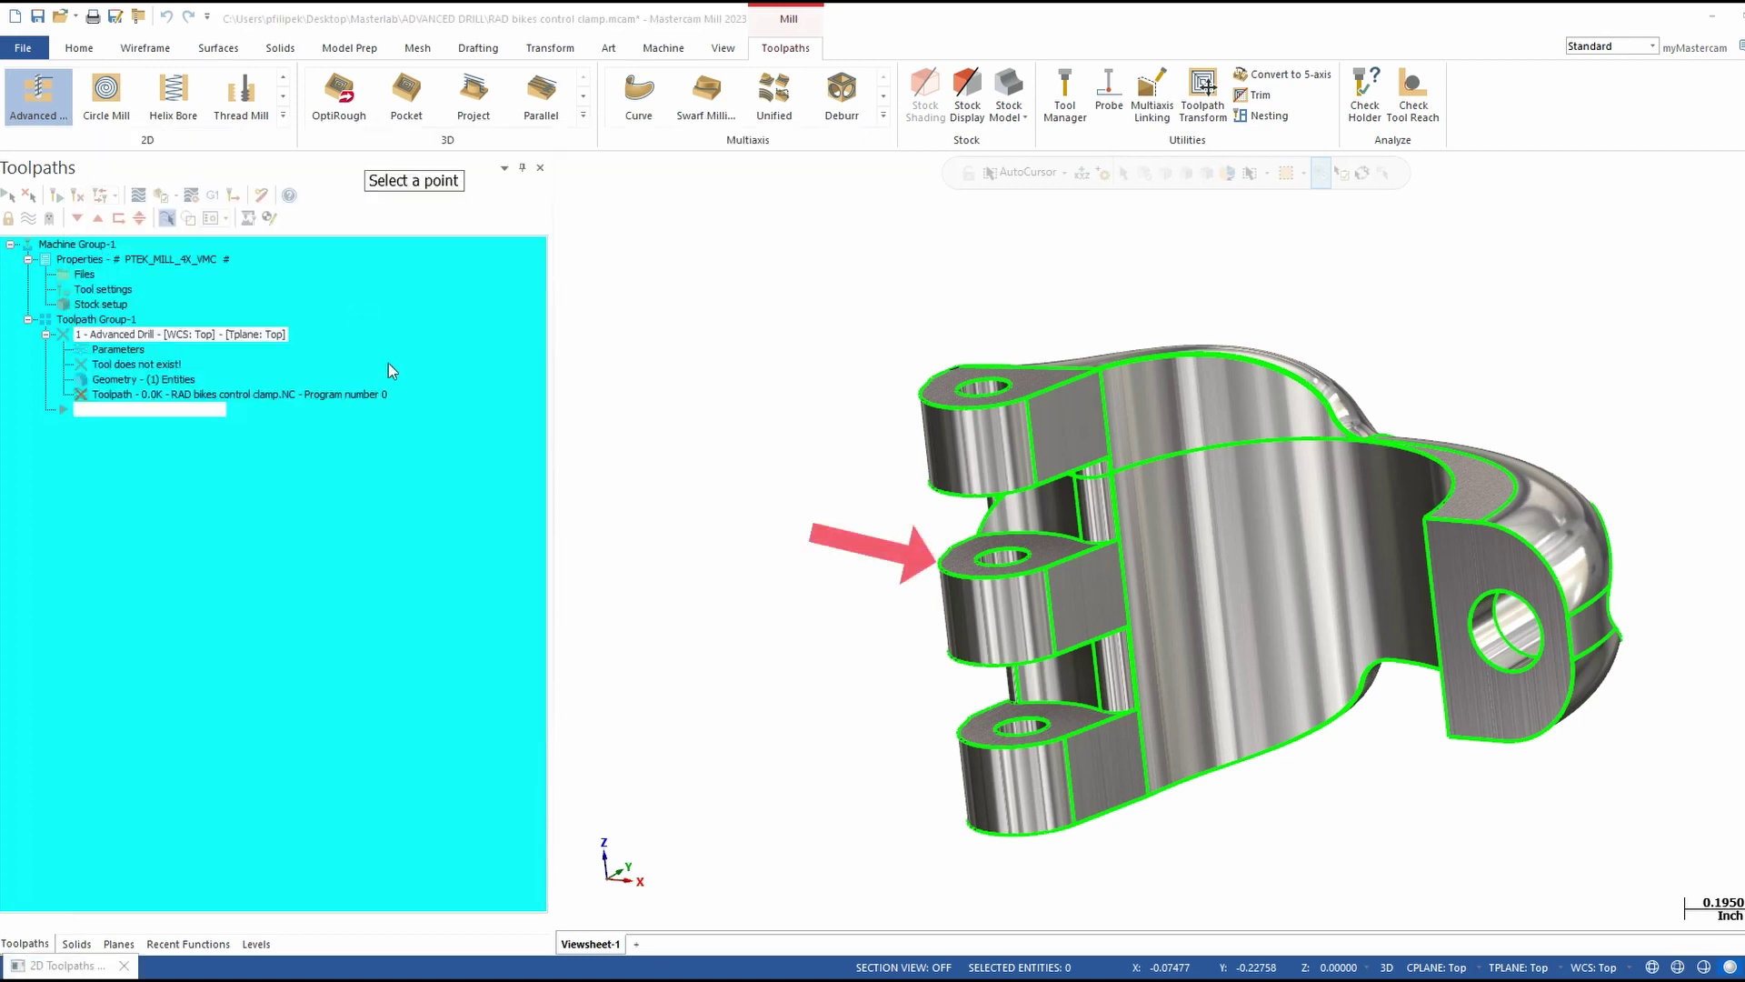
left_click(1025, 569)
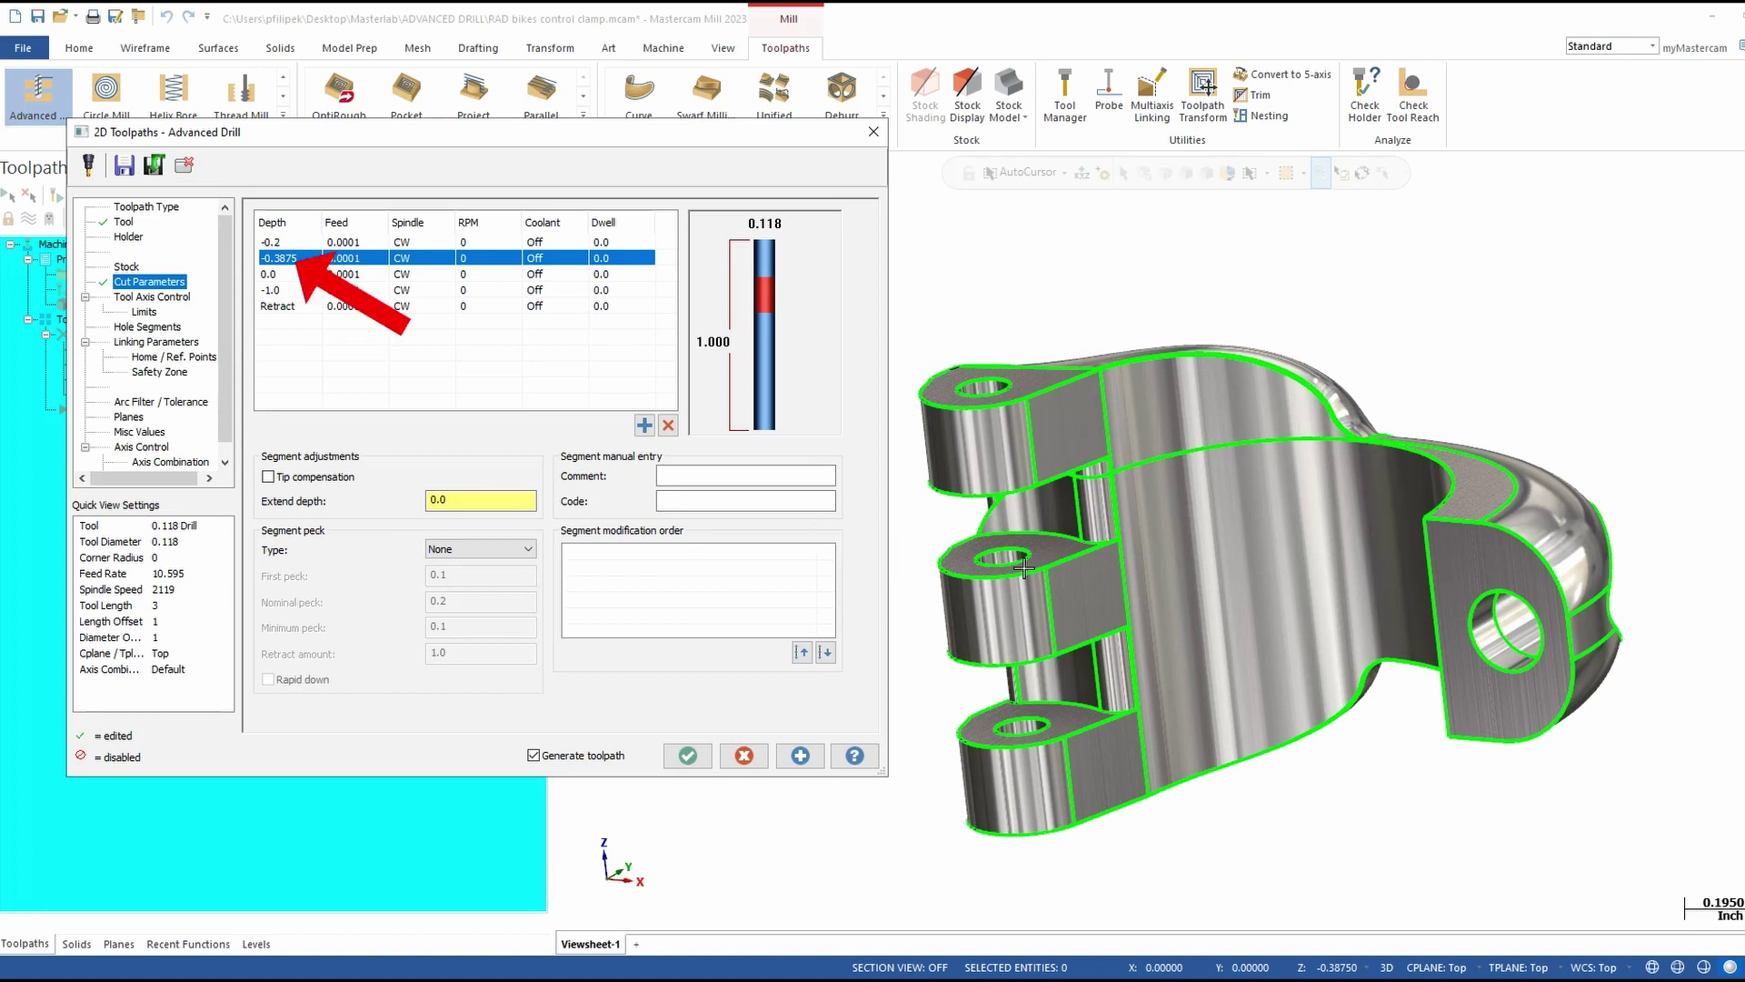
Set the third segment's depth to -0.5875 by picking the Z coordinate of the middle lug's underside
double_click(301, 274)
right_click(301, 275)
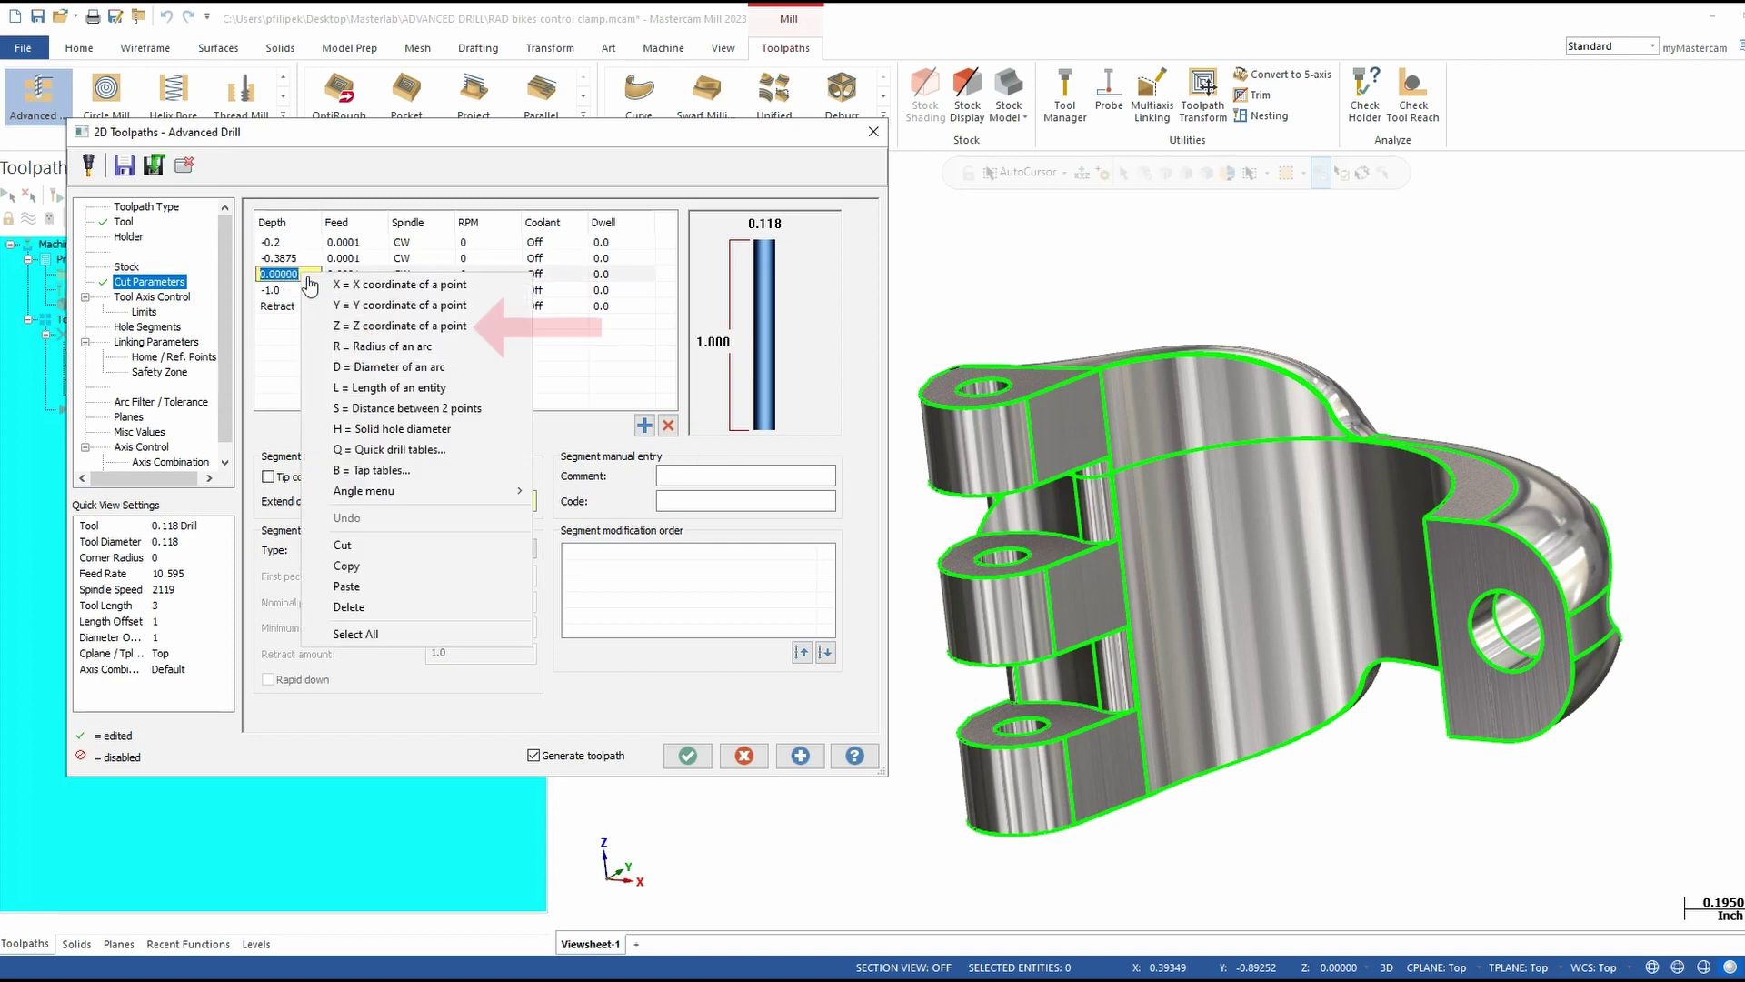
left_click(382, 328)
left_click(1053, 657)
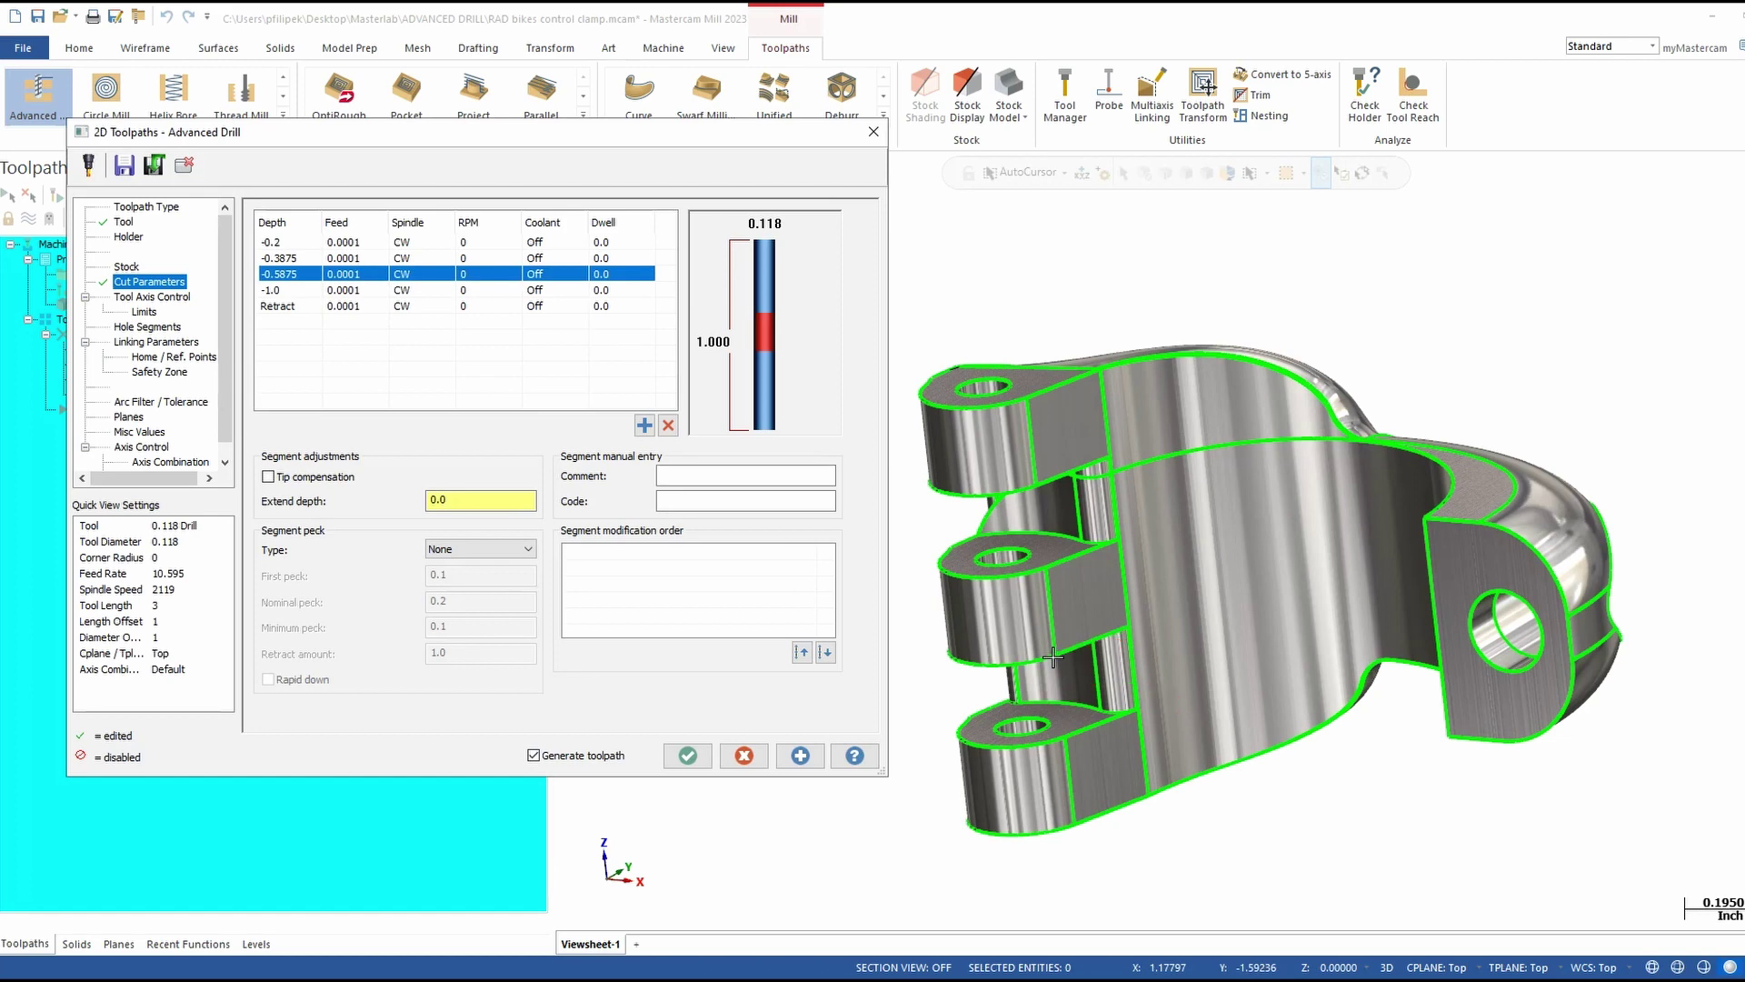
Set the final segment's depth to -0.775 by picking the Z coordinate of the lower lug's top face
double_click(288, 291)
right_click(288, 291)
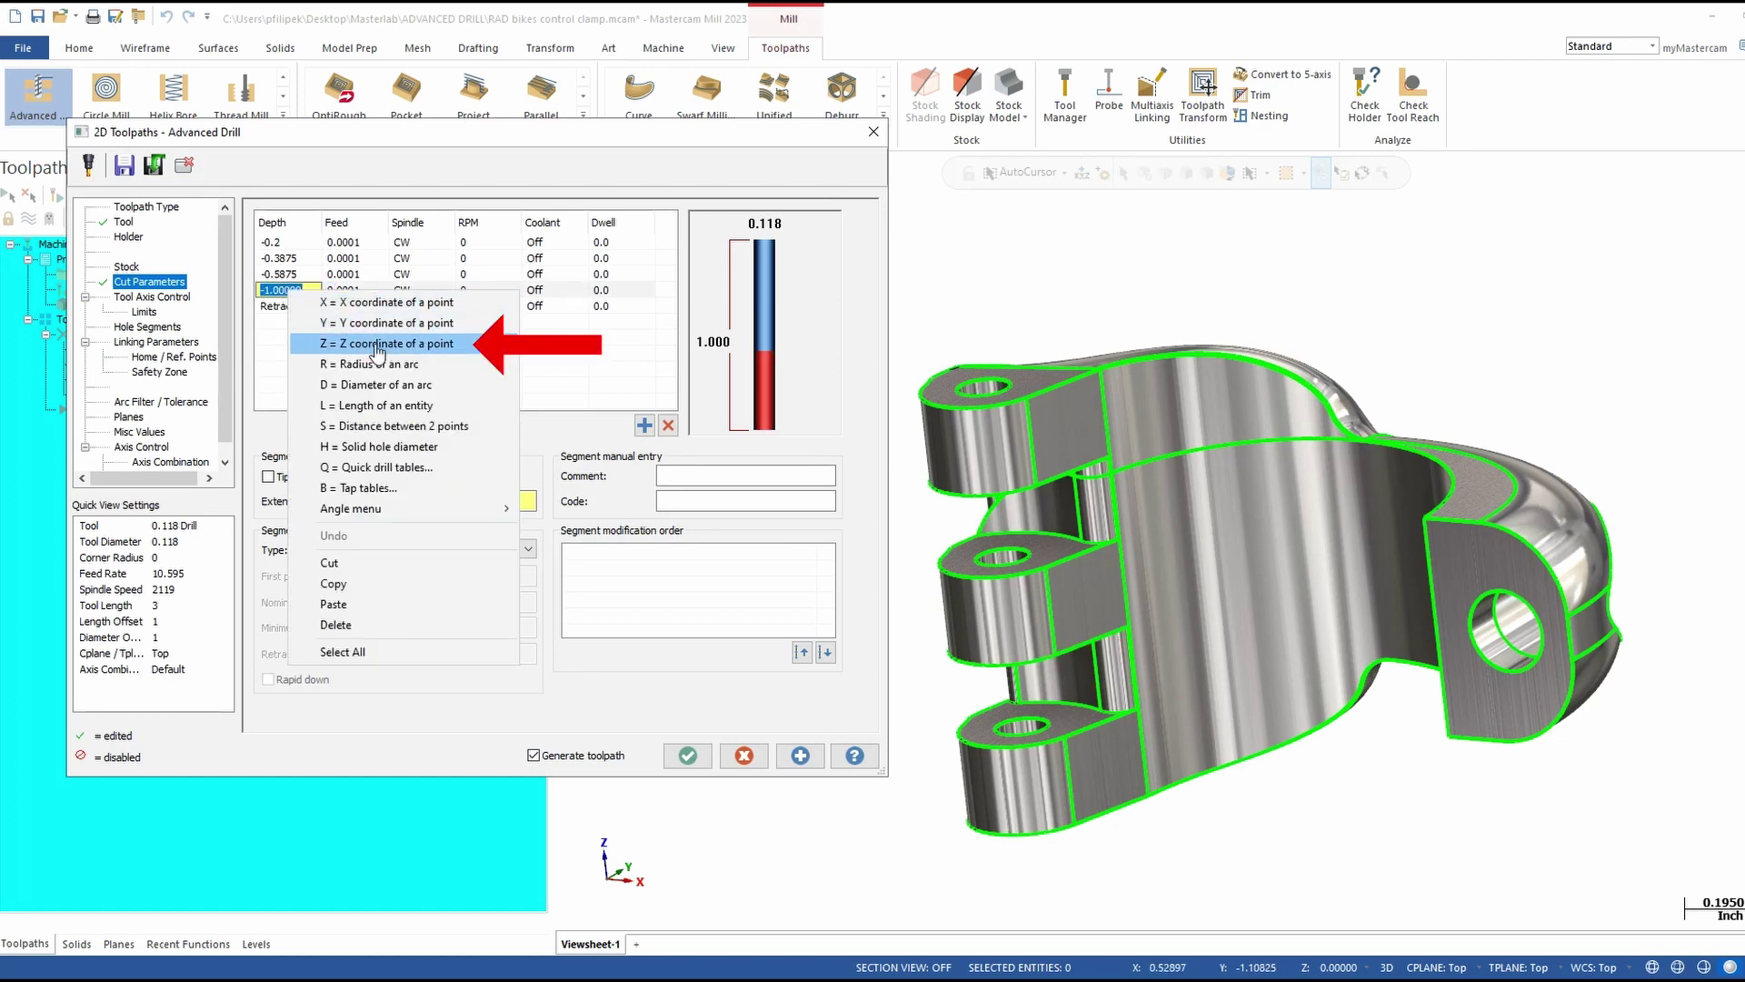
left_click(373, 335)
left_click(1073, 741)
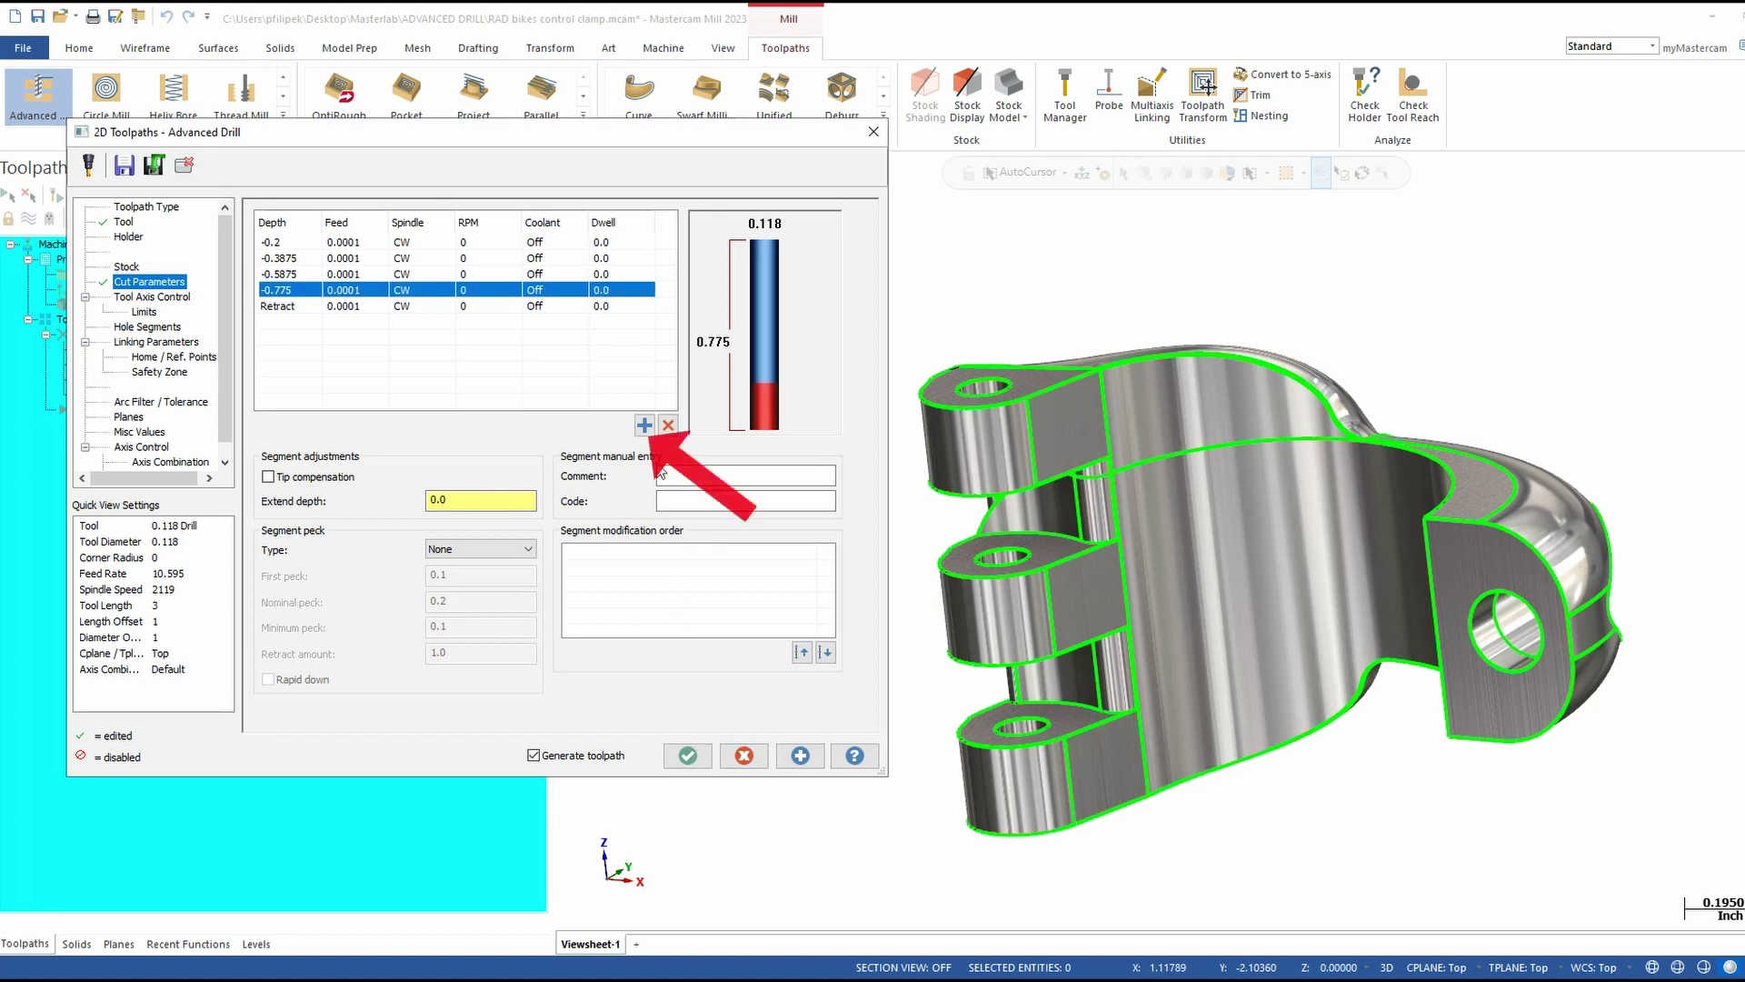
Add another segment before the final one and set its depth to -0.775 from the lower lug's top face Z coordinate
left_click(643, 426)
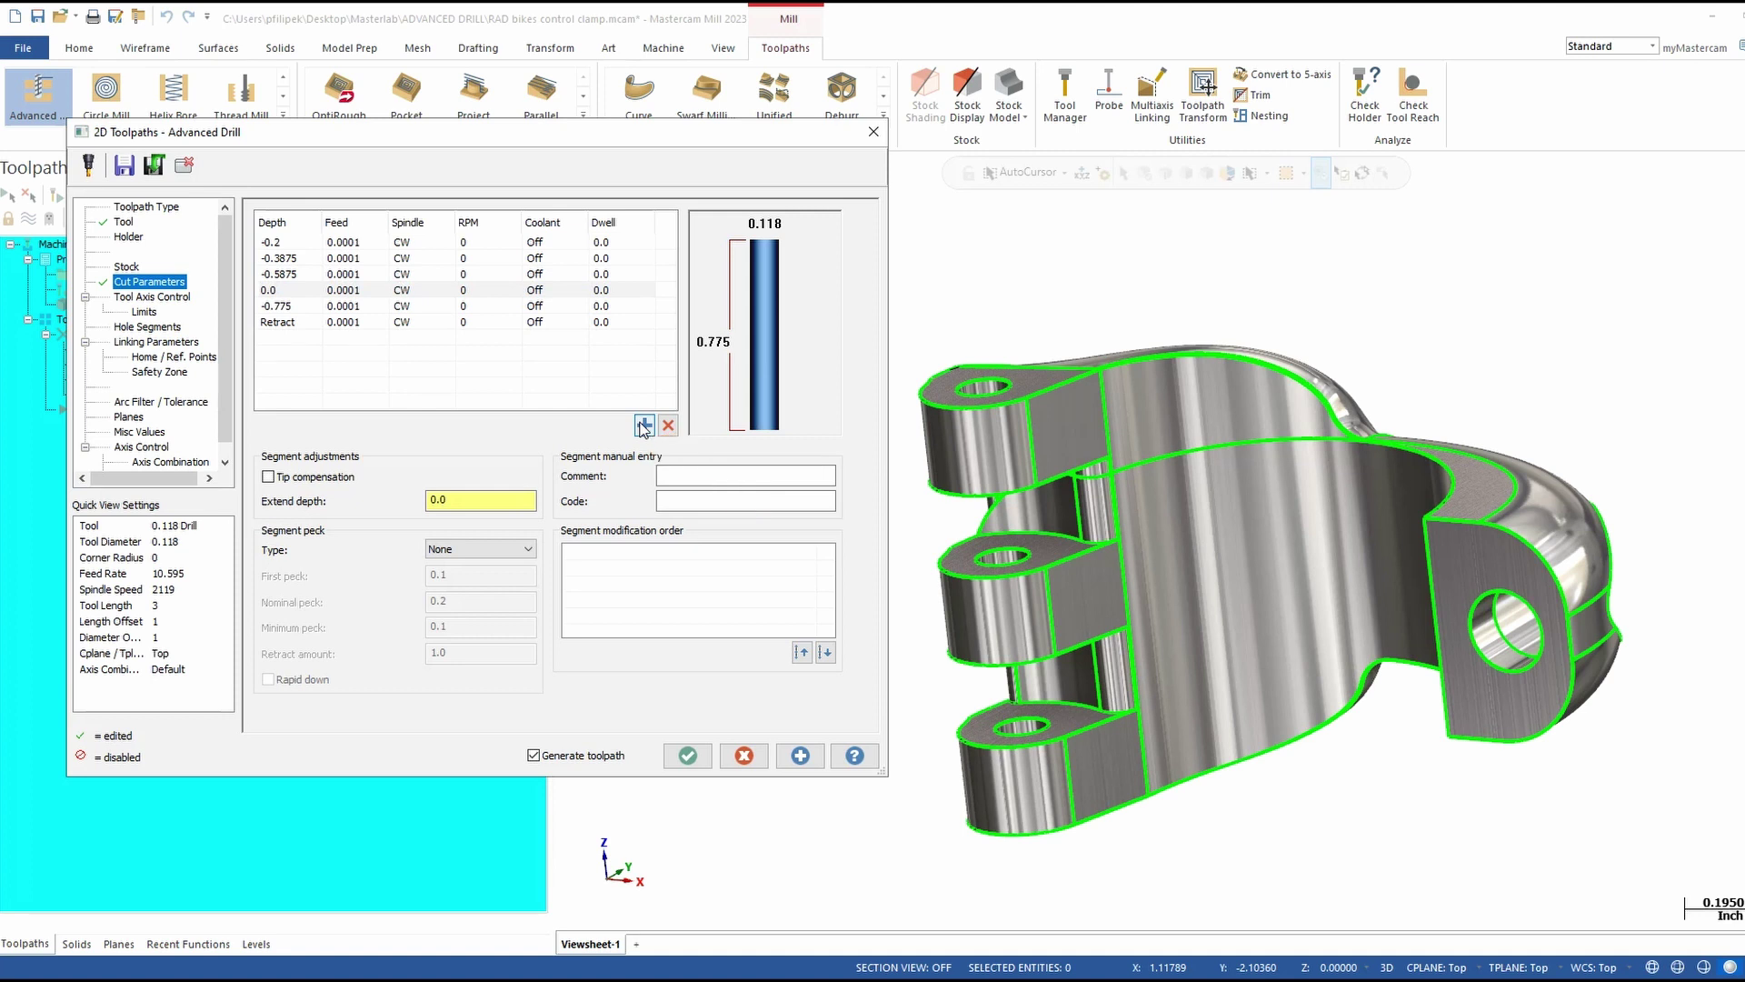
double_click(278, 290)
right_click(287, 290)
left_click(368, 338)
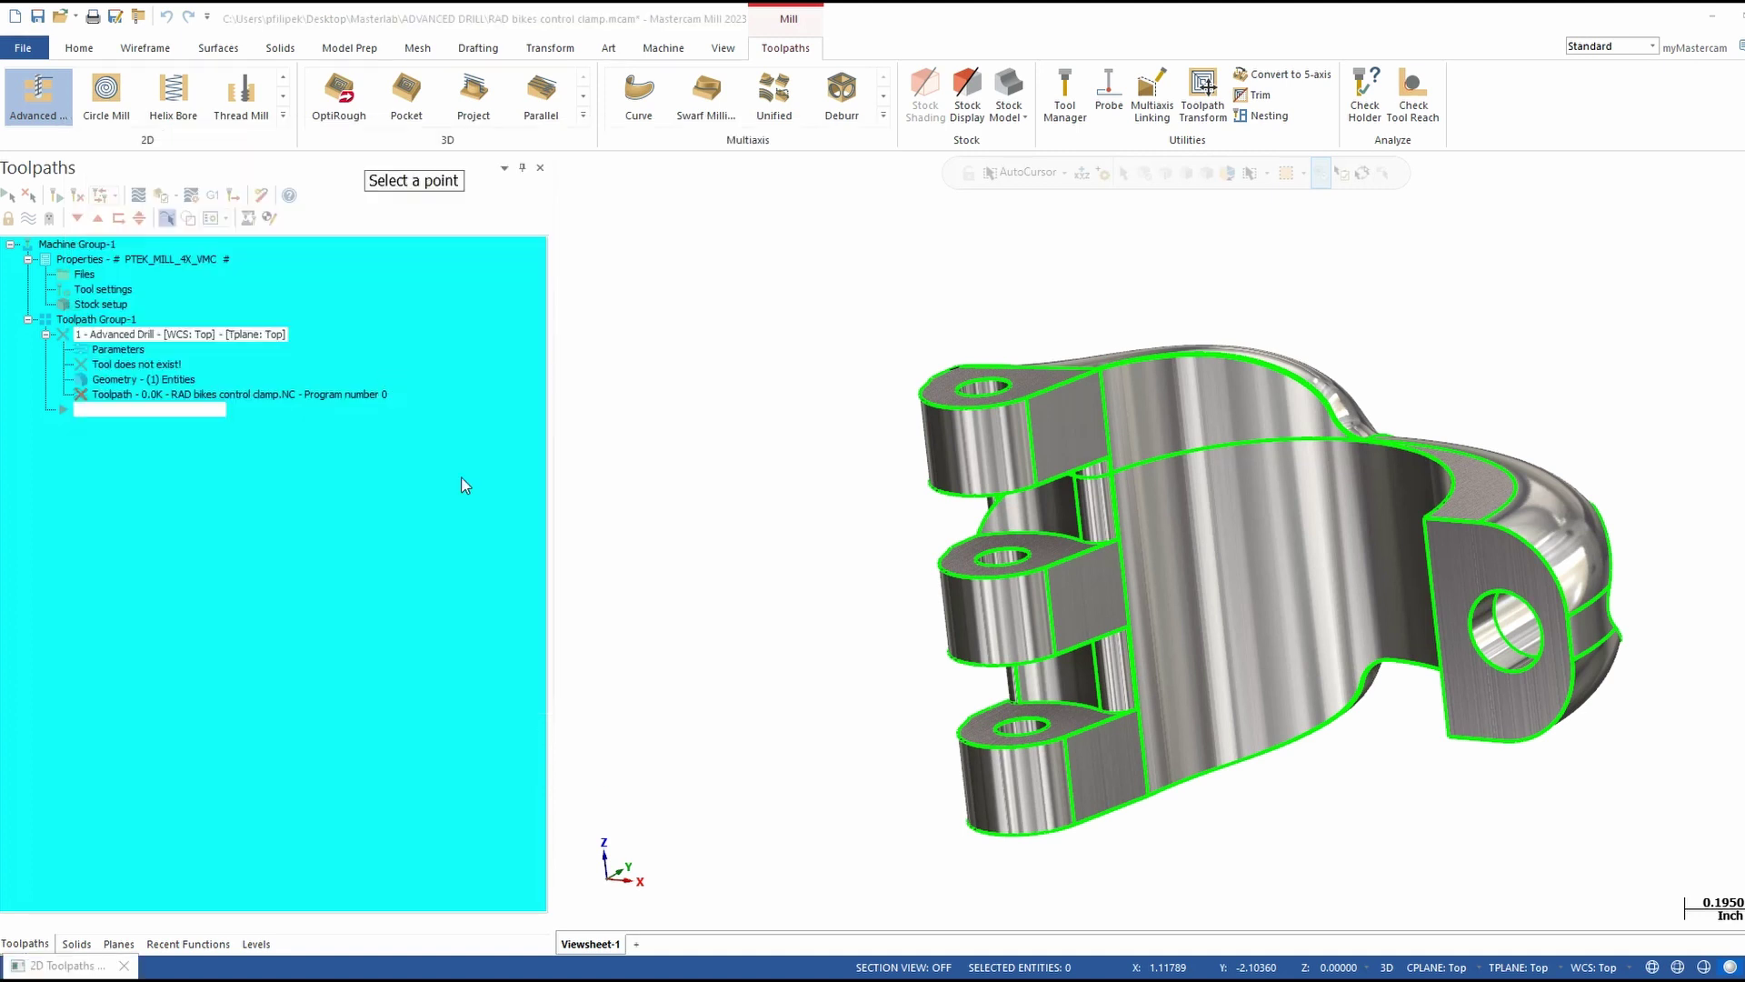
left_click(1096, 723)
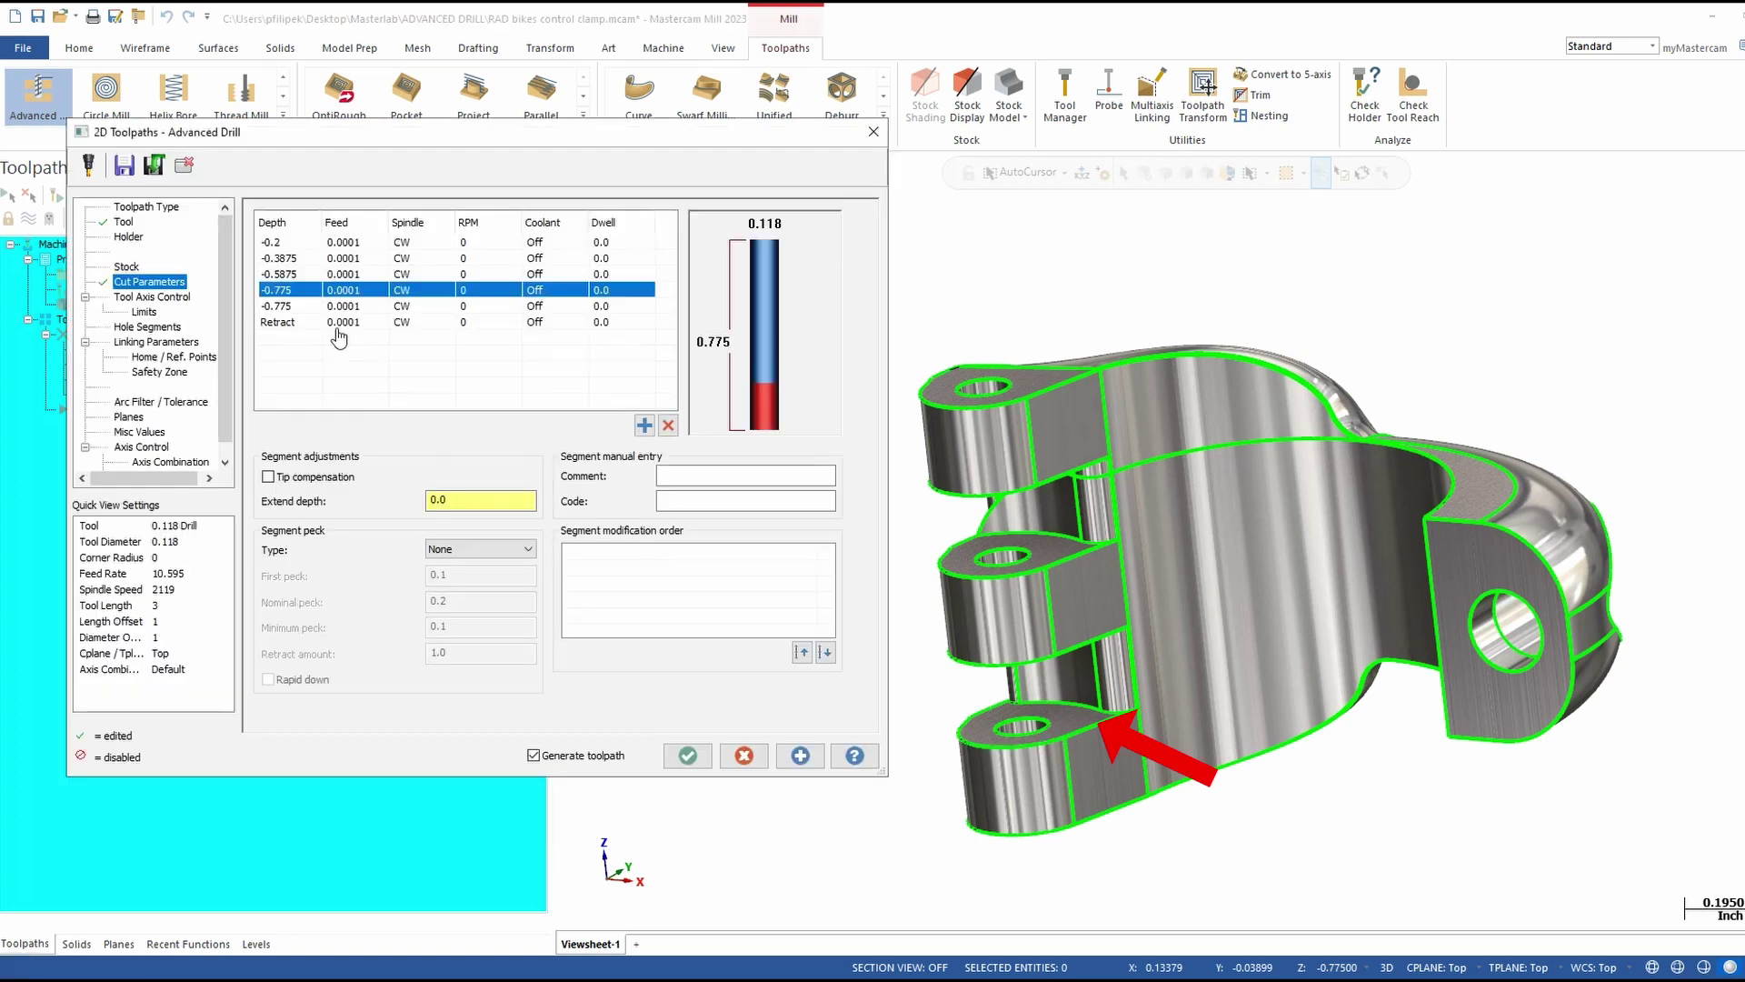
Set the final segment's depth to -0.975 by picking the Z coordinate of the lower lug's underside
right_click(306, 314)
left_click(400, 347)
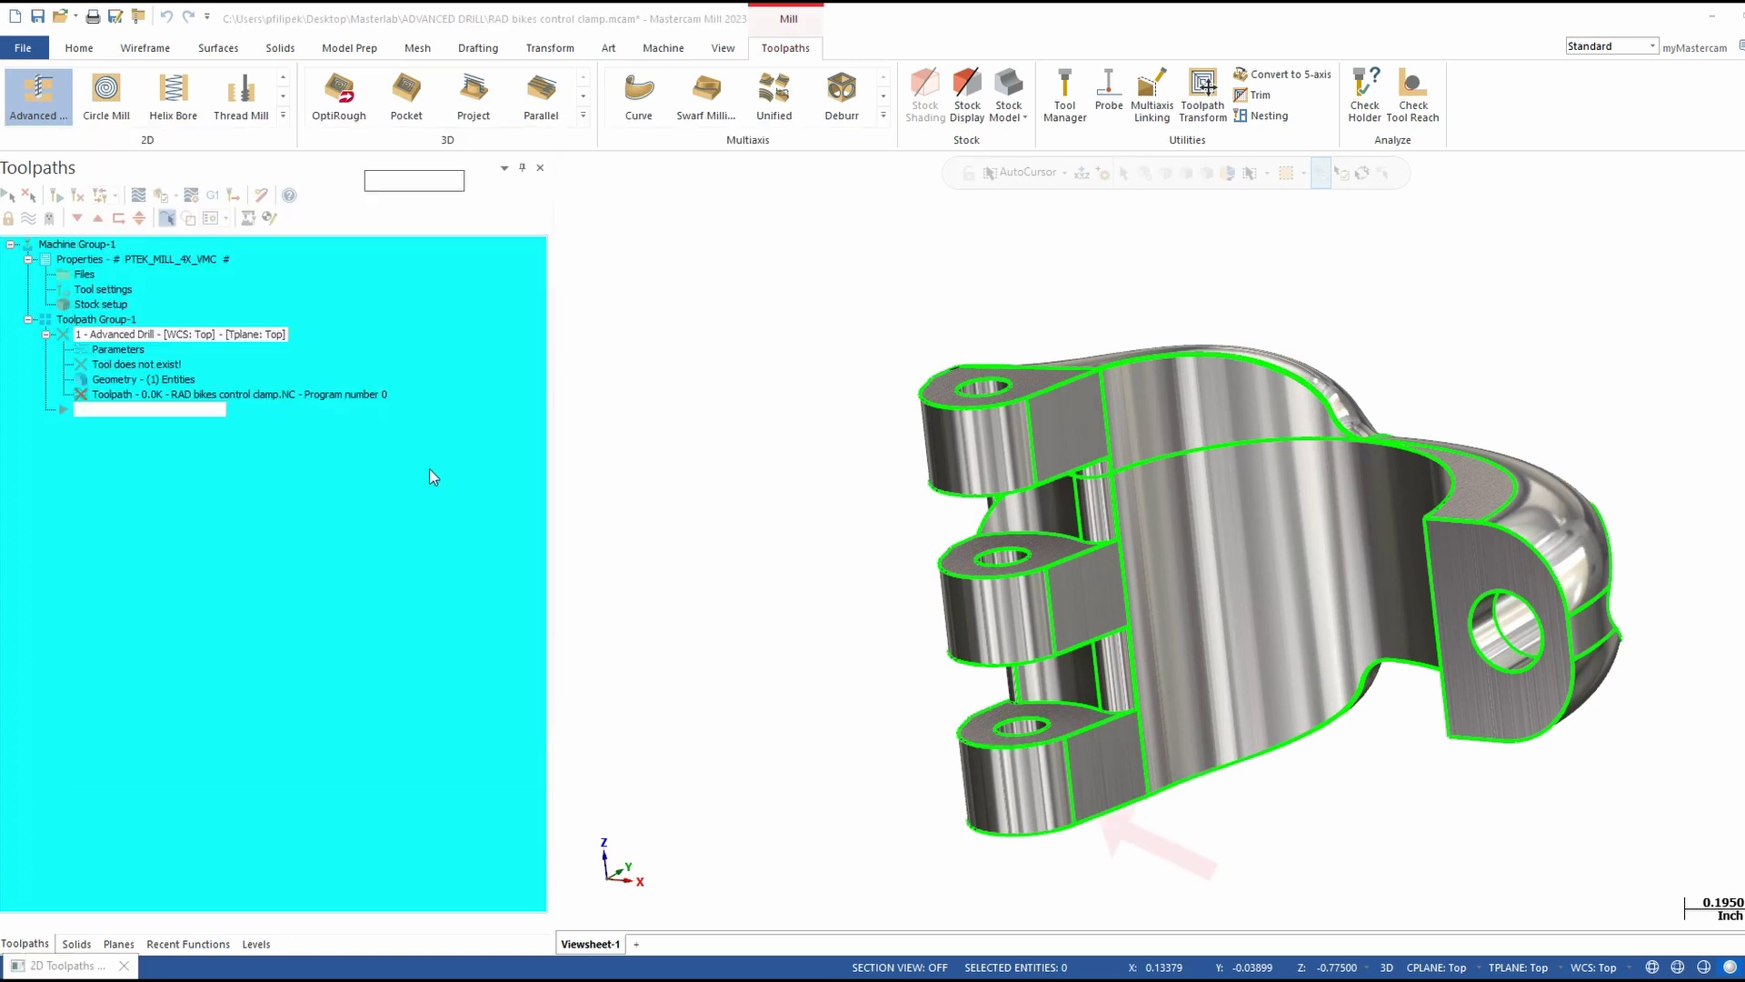
left_click(1080, 831)
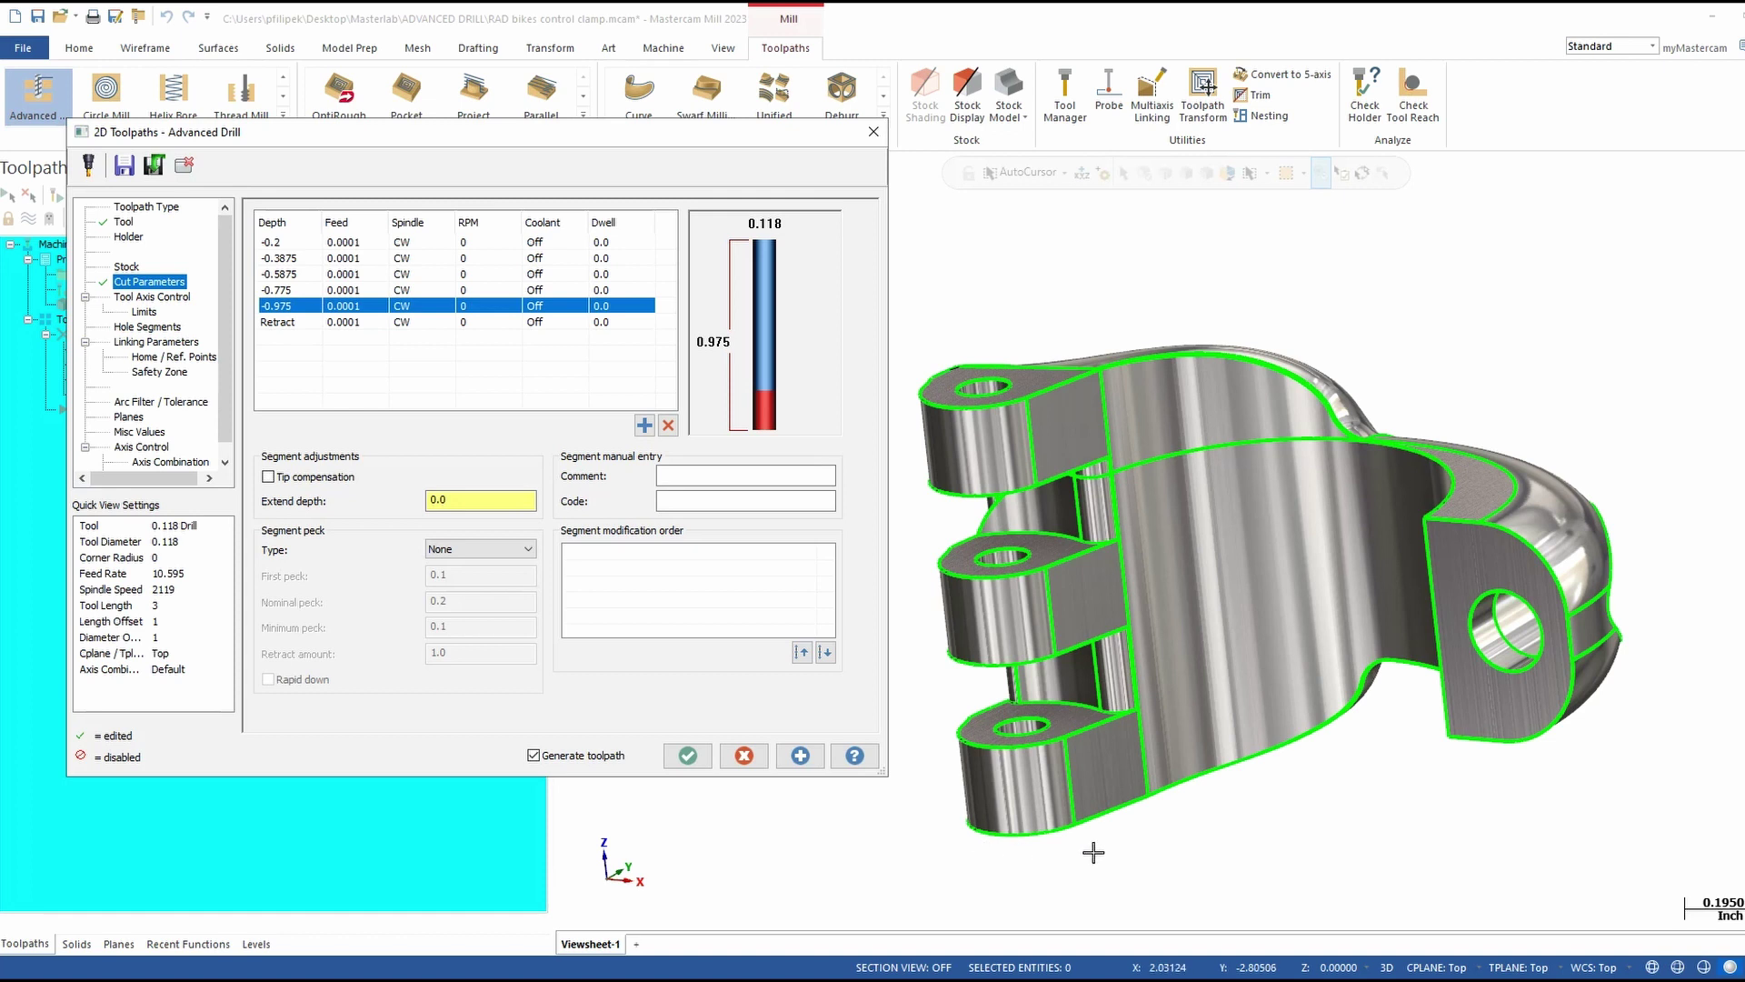
Set the feeds of the five depth segments, from shallowest to deepest, to 5.0, 500.0, 5.0, 500.0 and 5.0
left_click(364, 243)
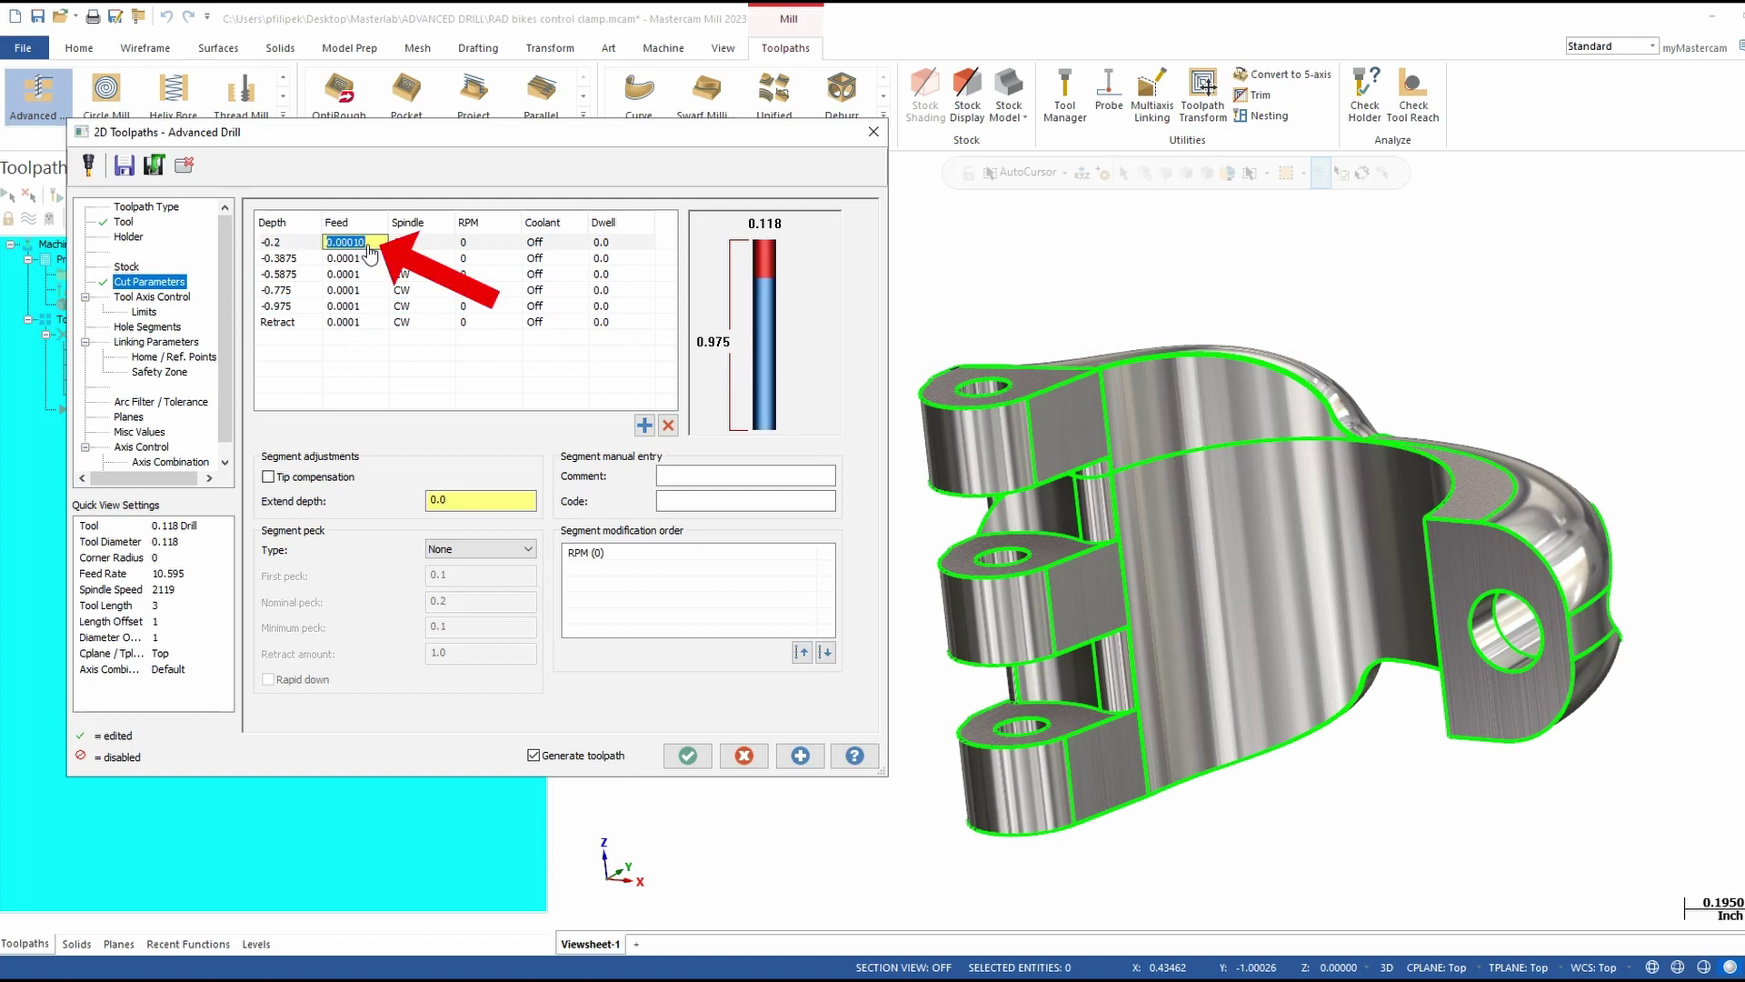
type("5.0")
key("Return")
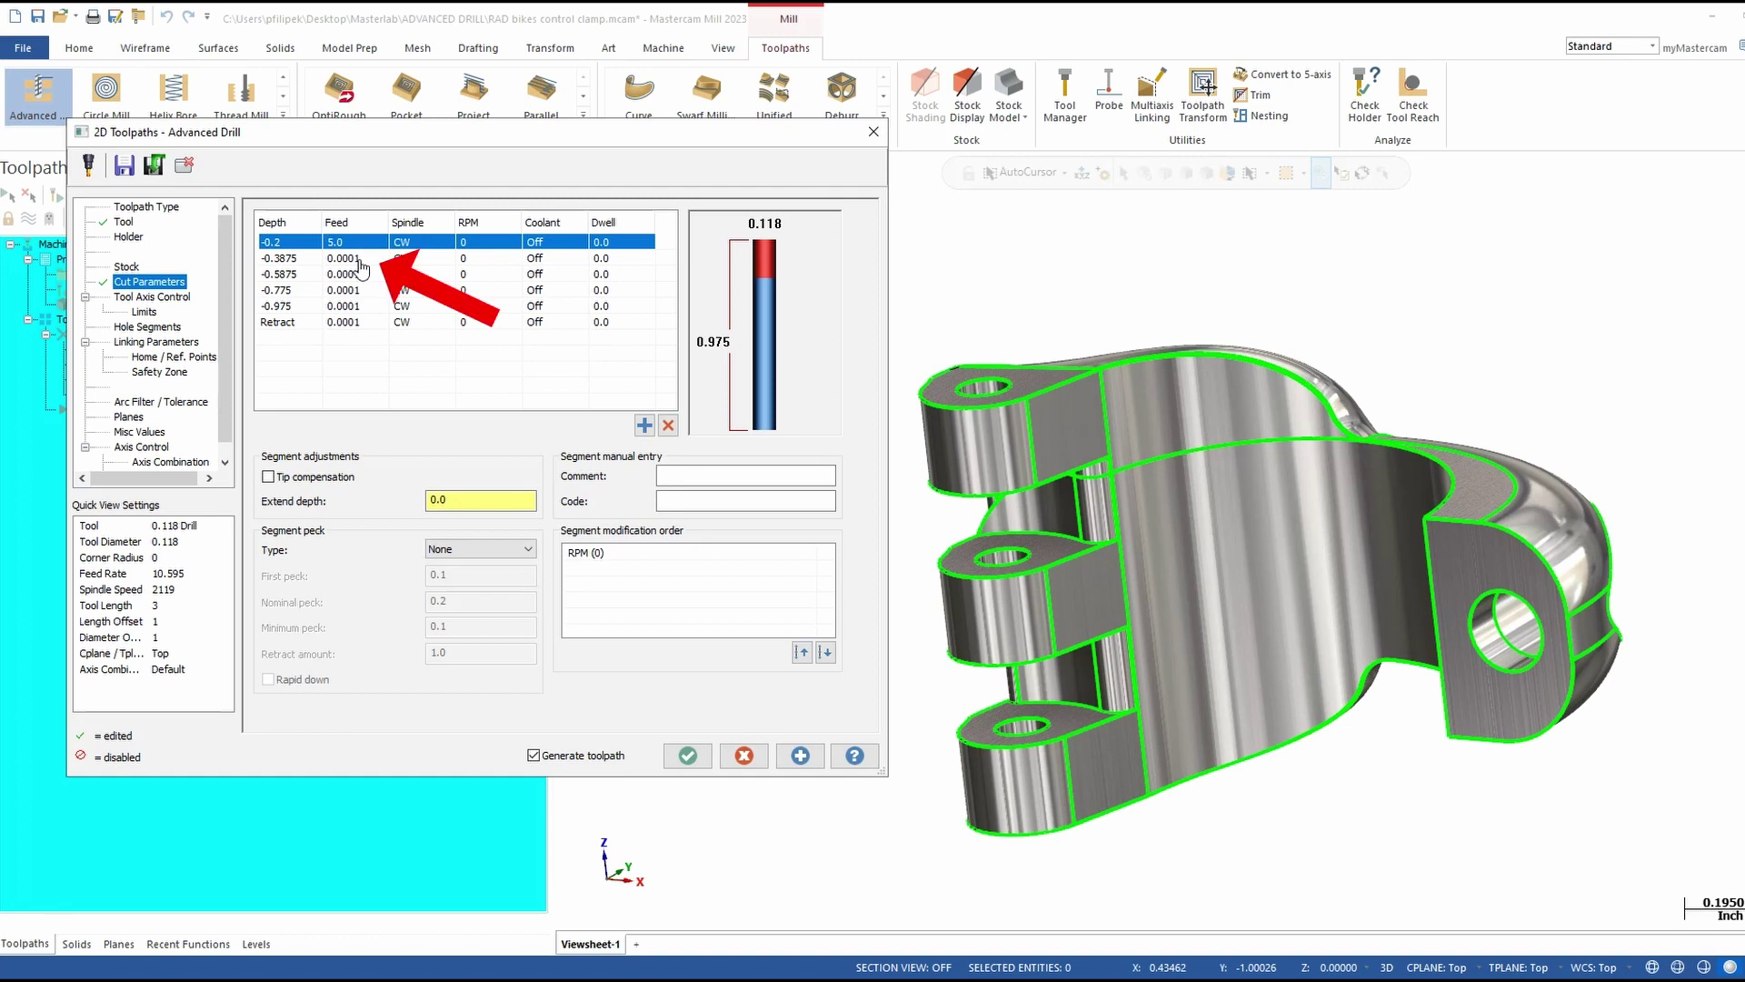
left_click(362, 260)
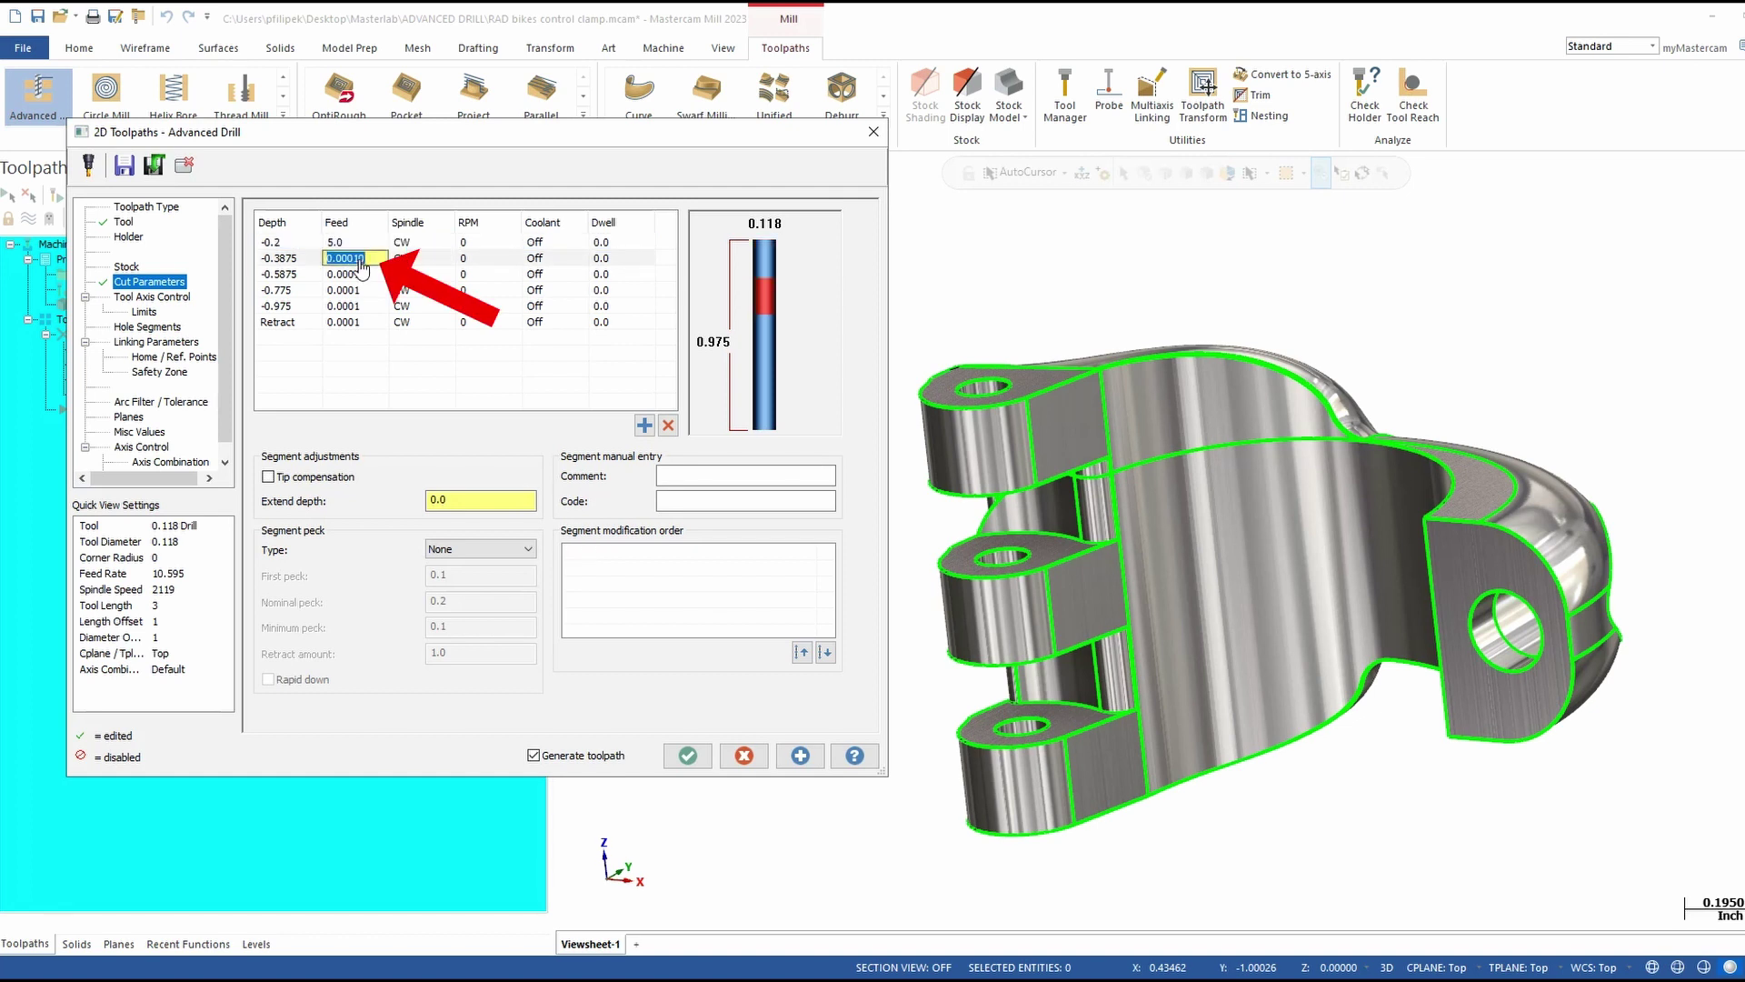
type("500.0")
key("Return")
left_click(354, 274)
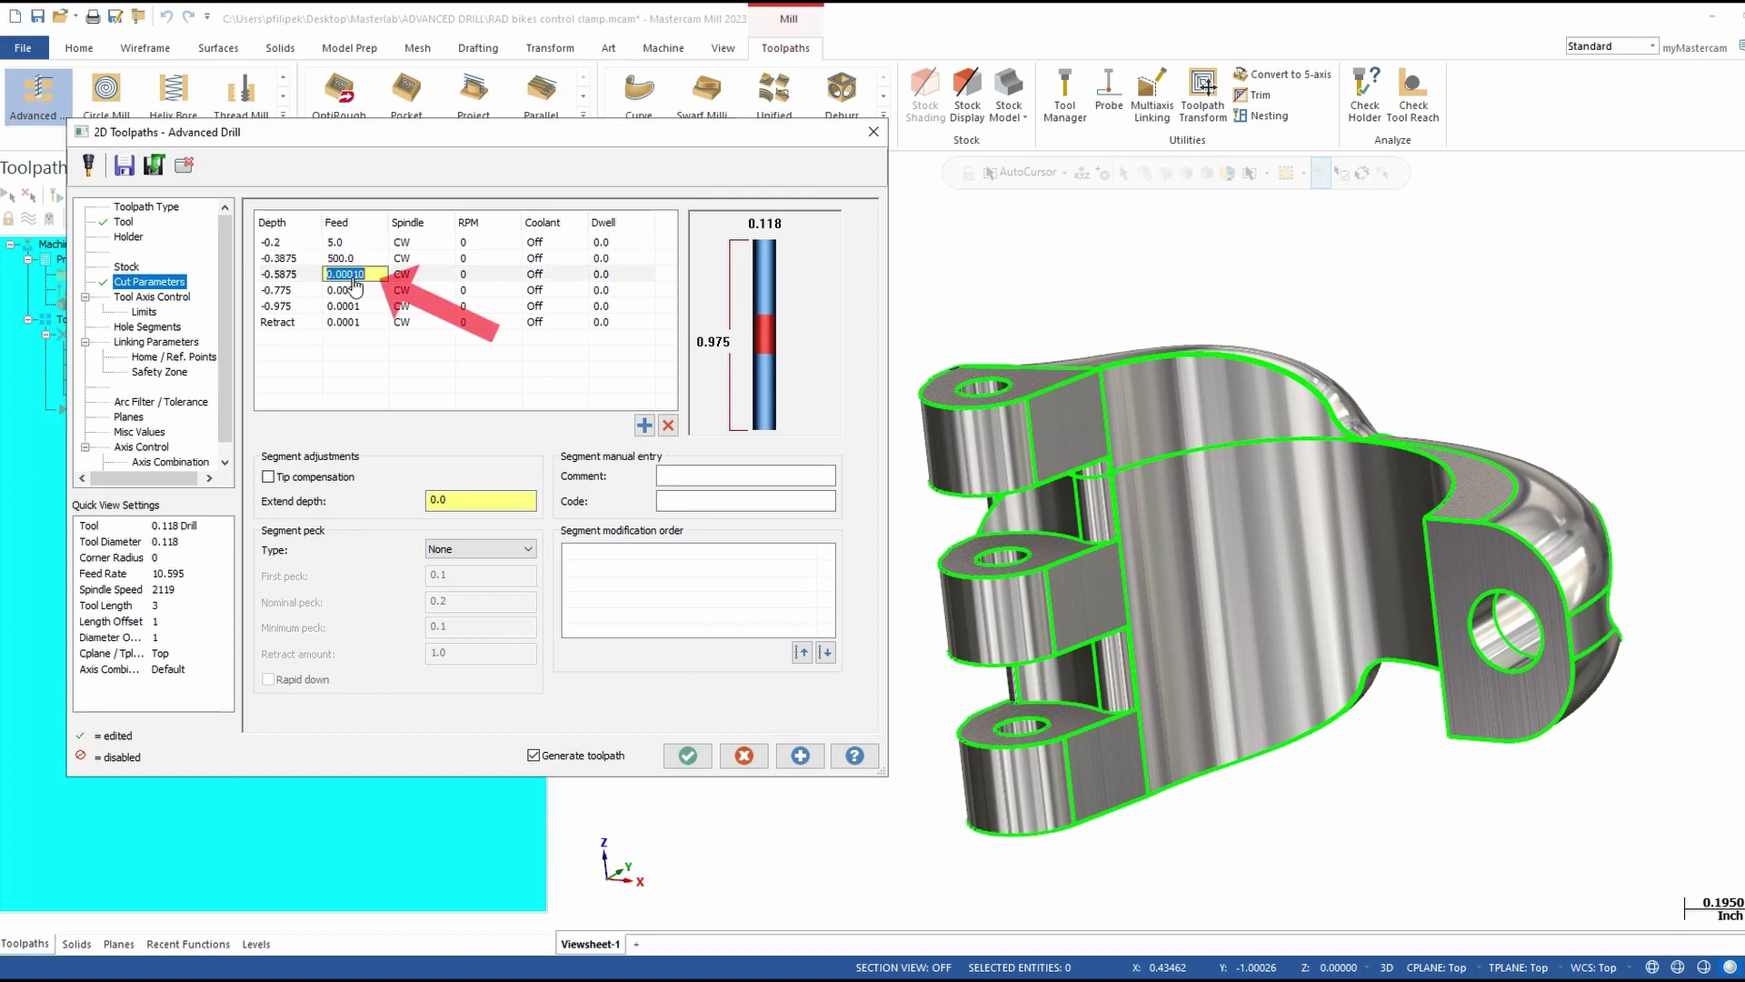
type("5.0")
key("Return")
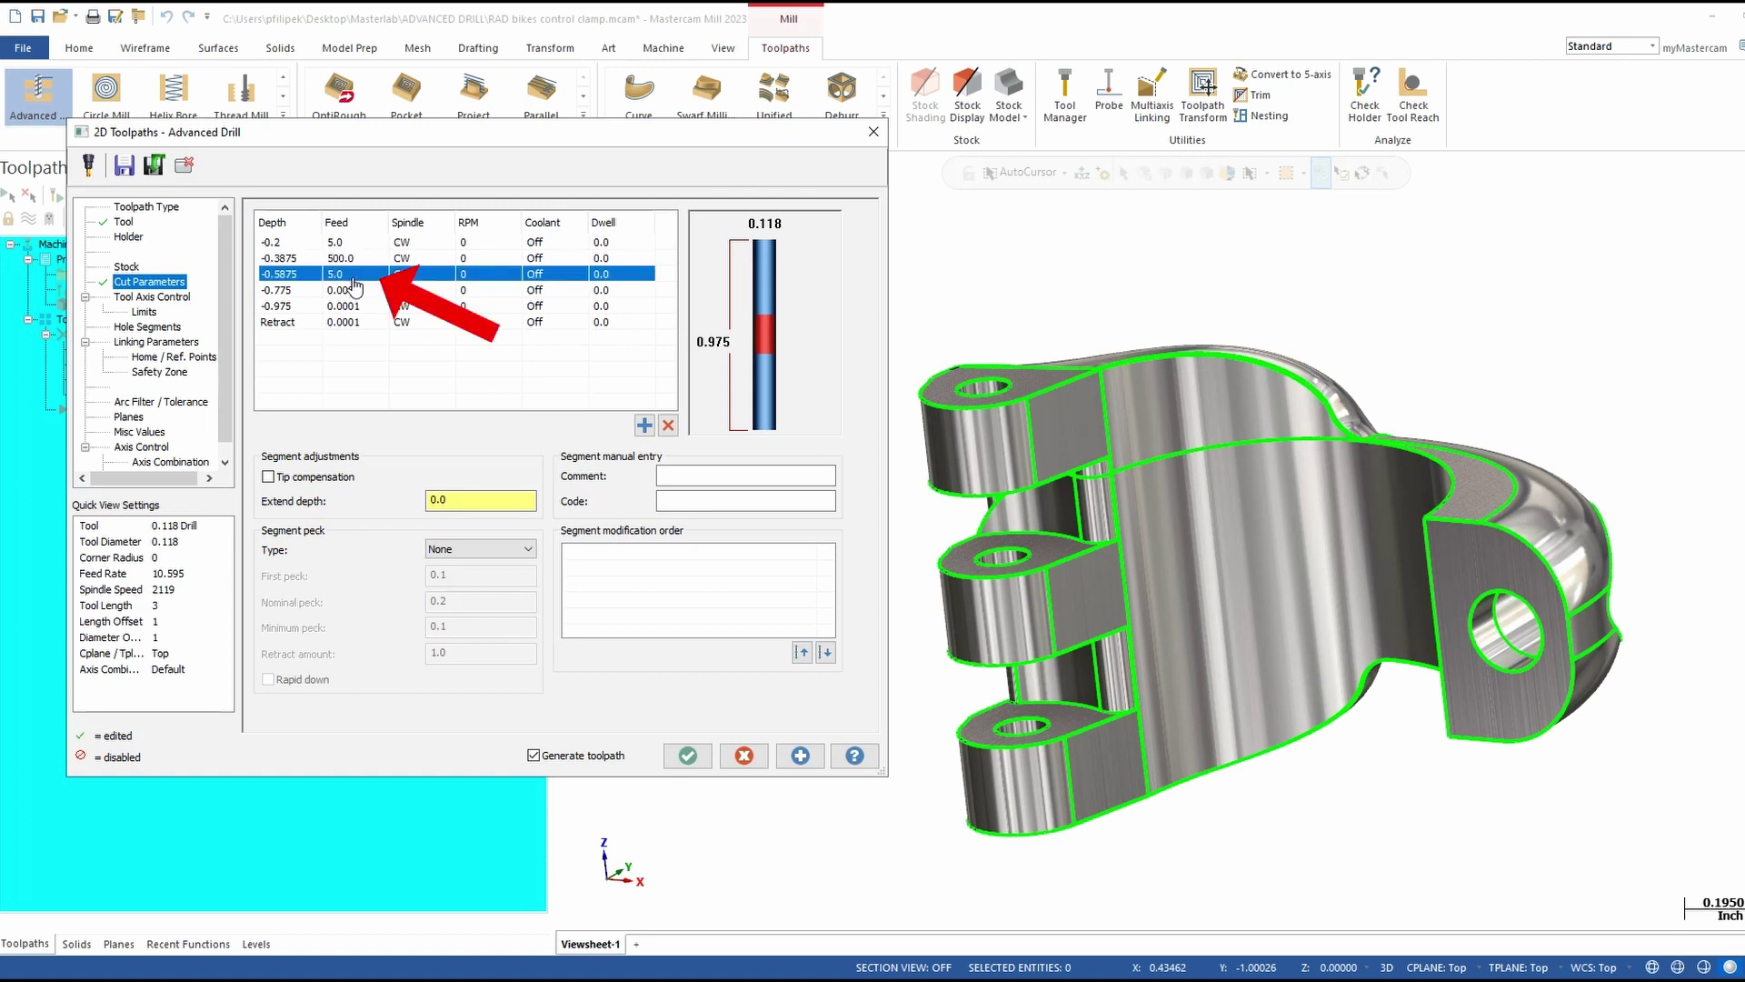
left_click(352, 290)
type("500")
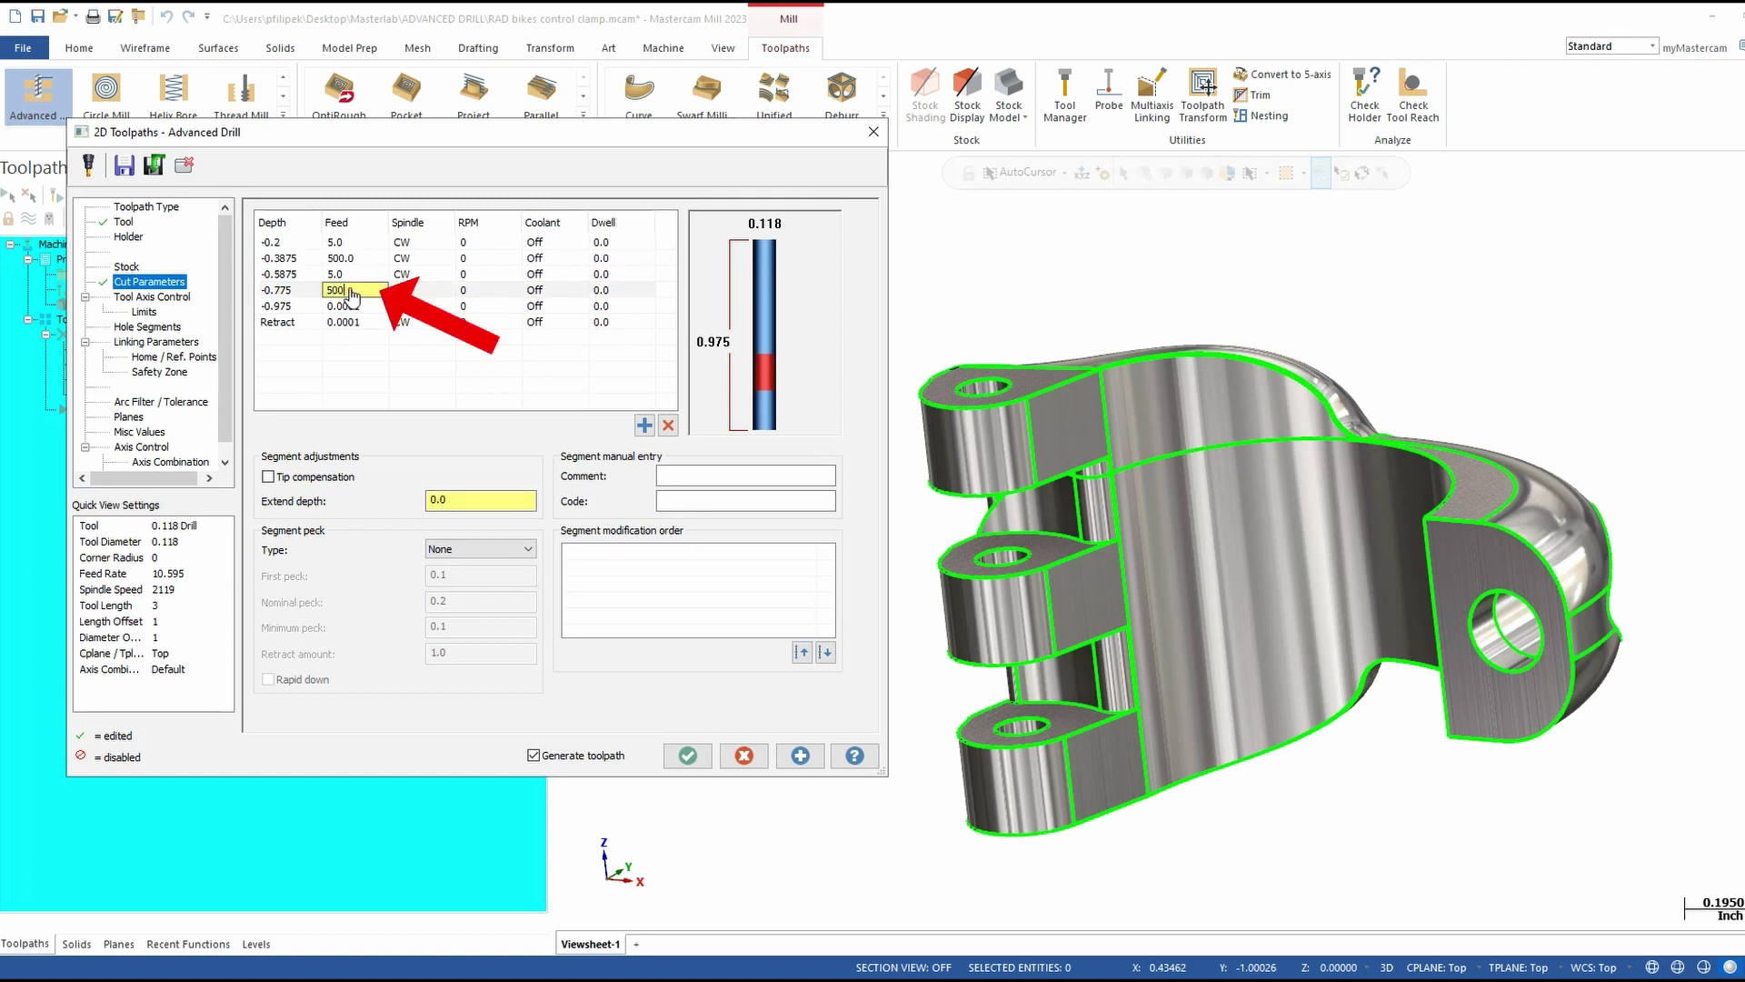
double_click(358, 306)
type("5.")
key("Return")
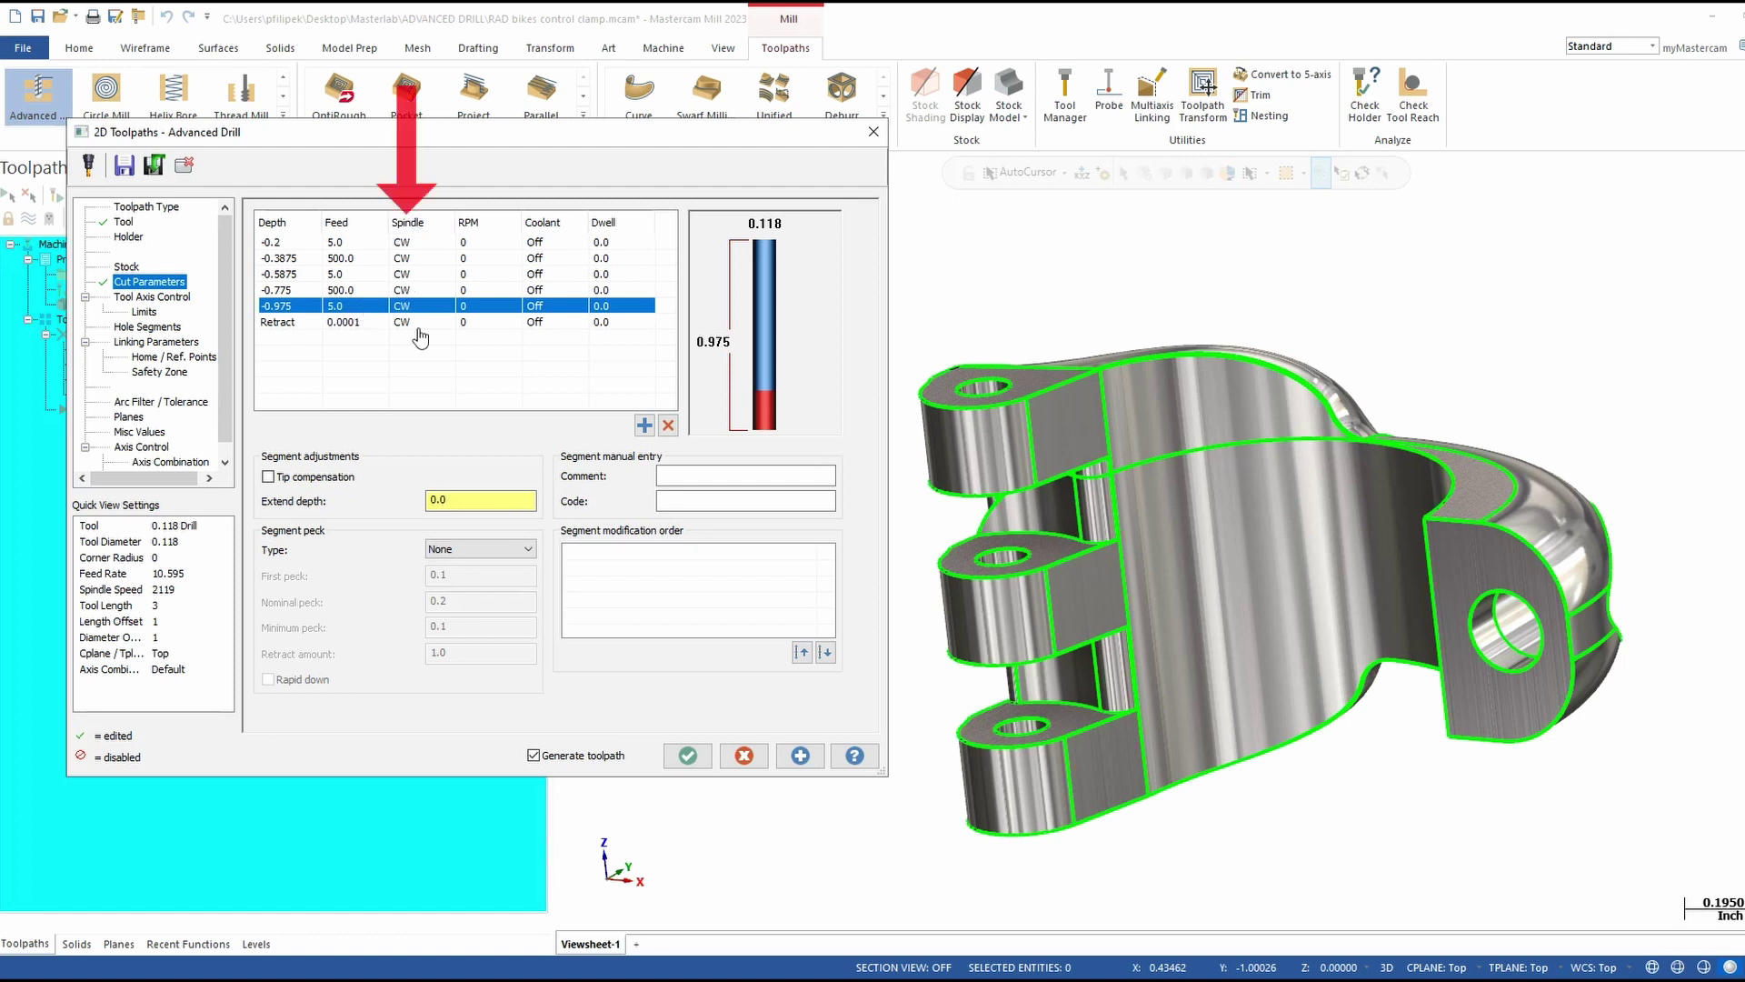
Set the spindle speed of all five depth segments to 1500 RPM
left_click(490, 243)
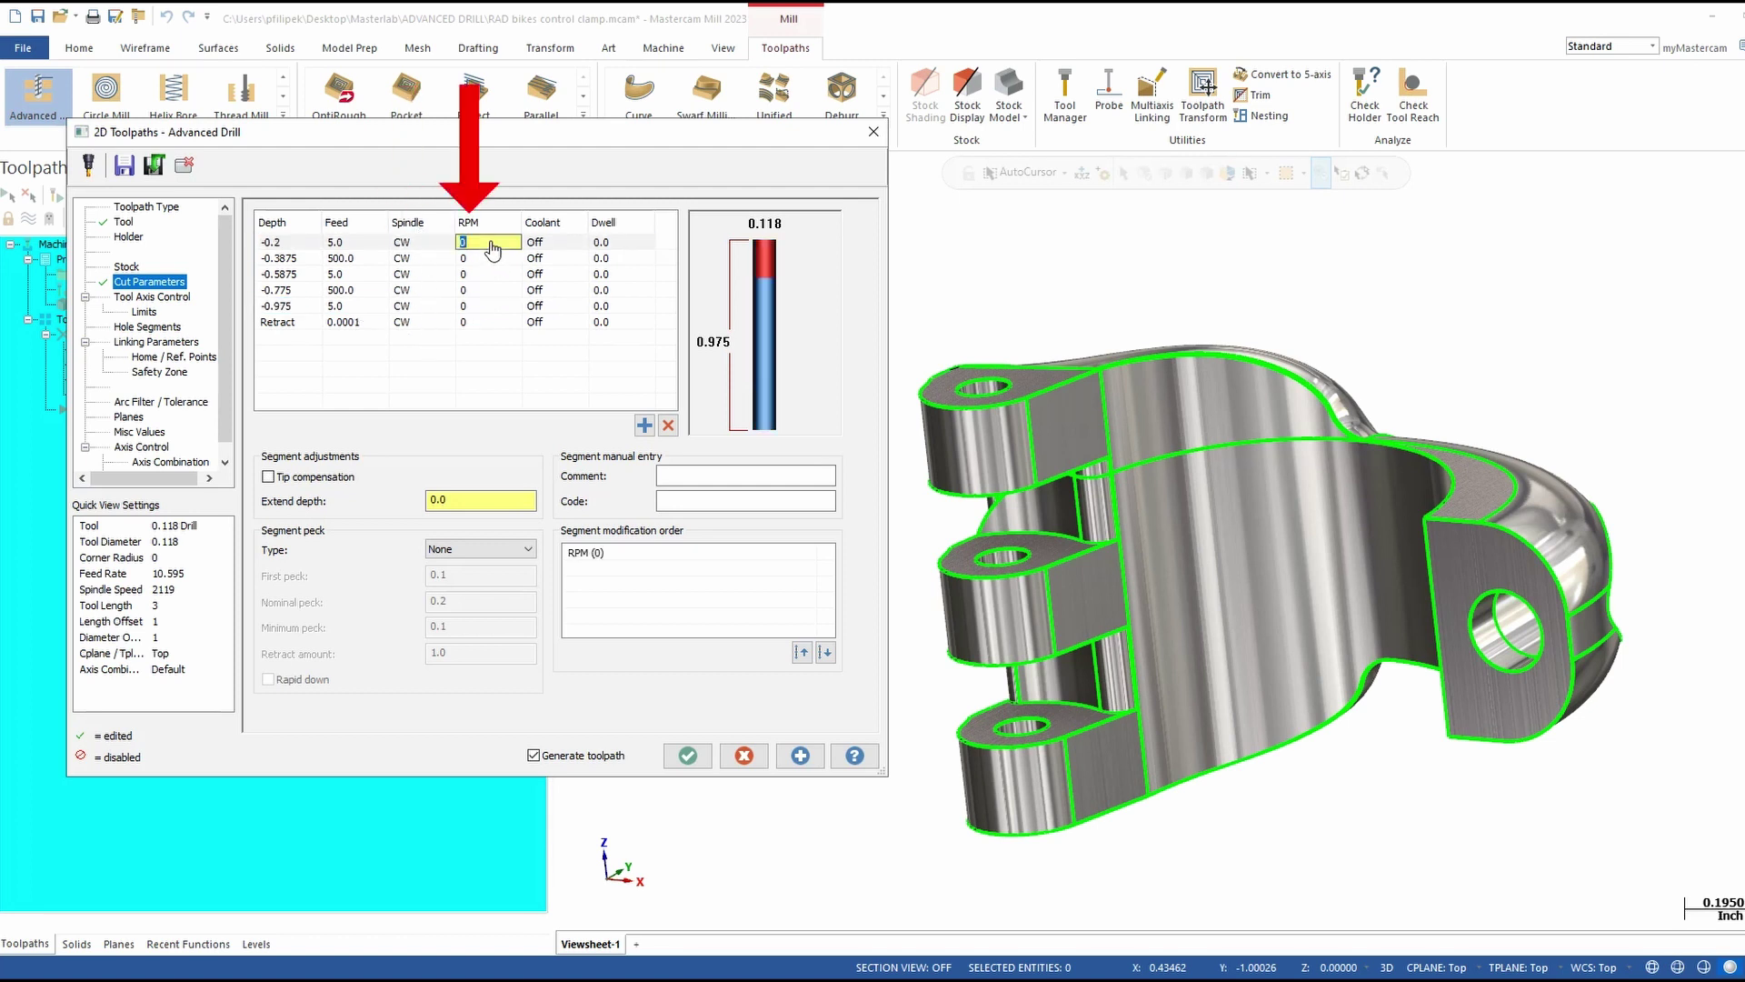
type("1500")
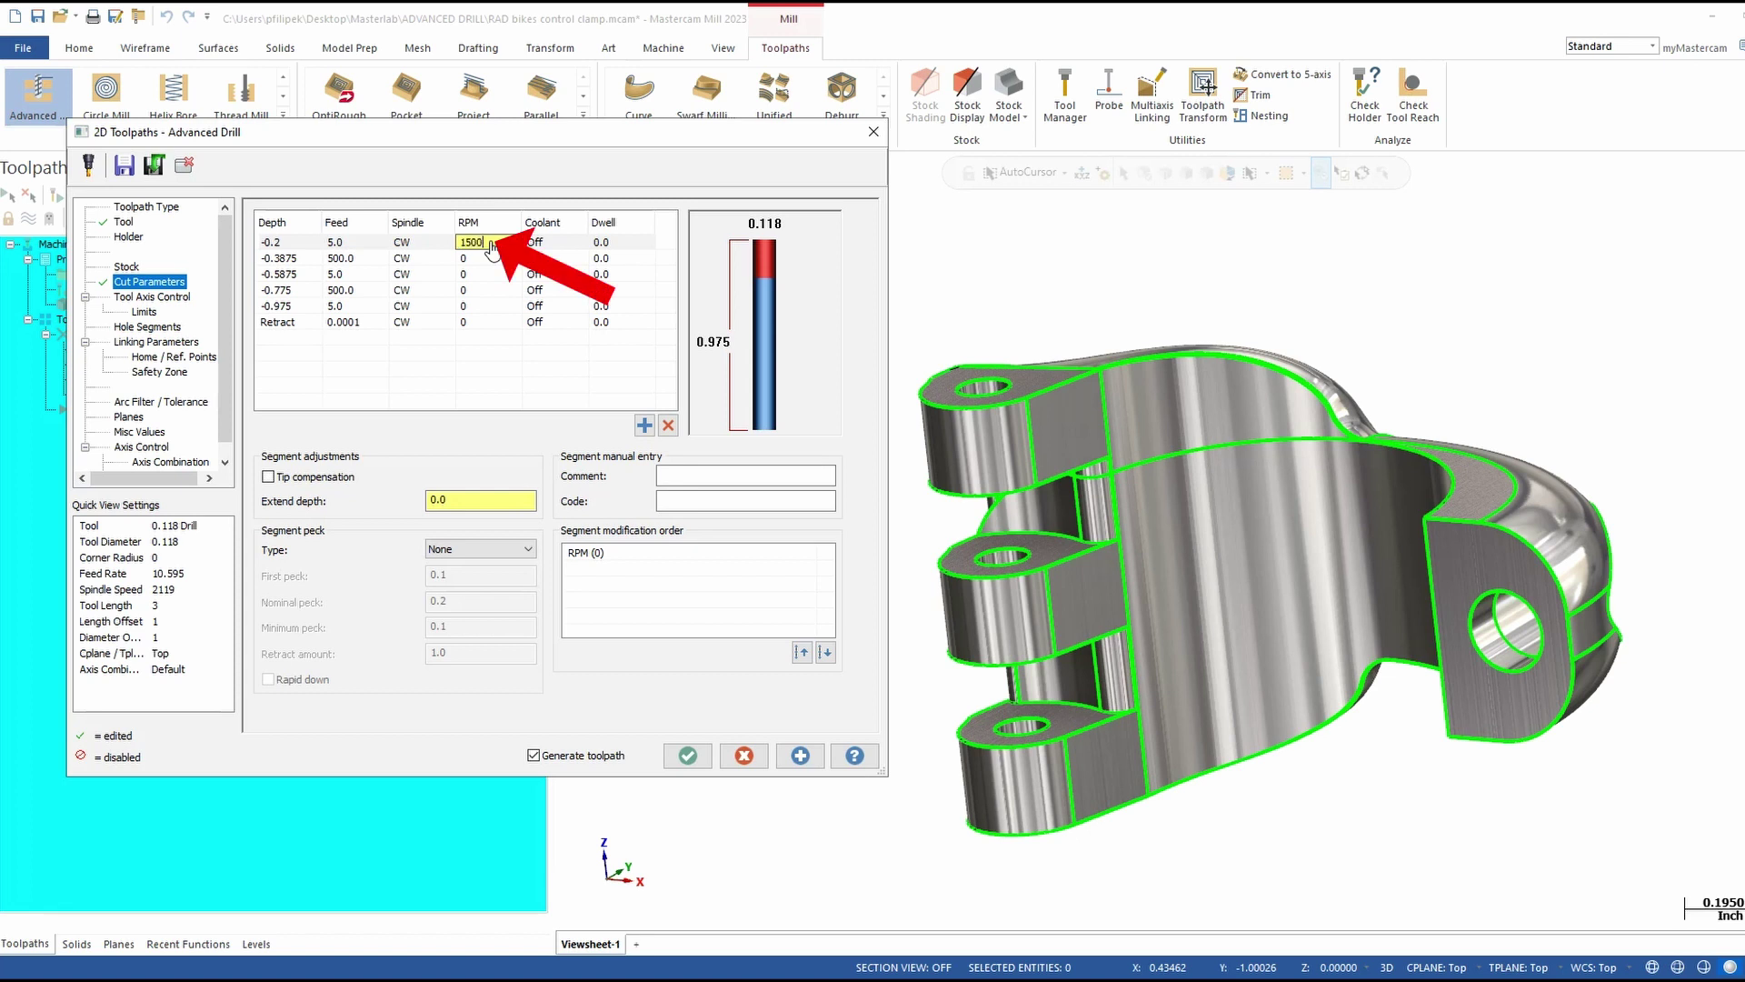
left_click(491, 259)
type("1500")
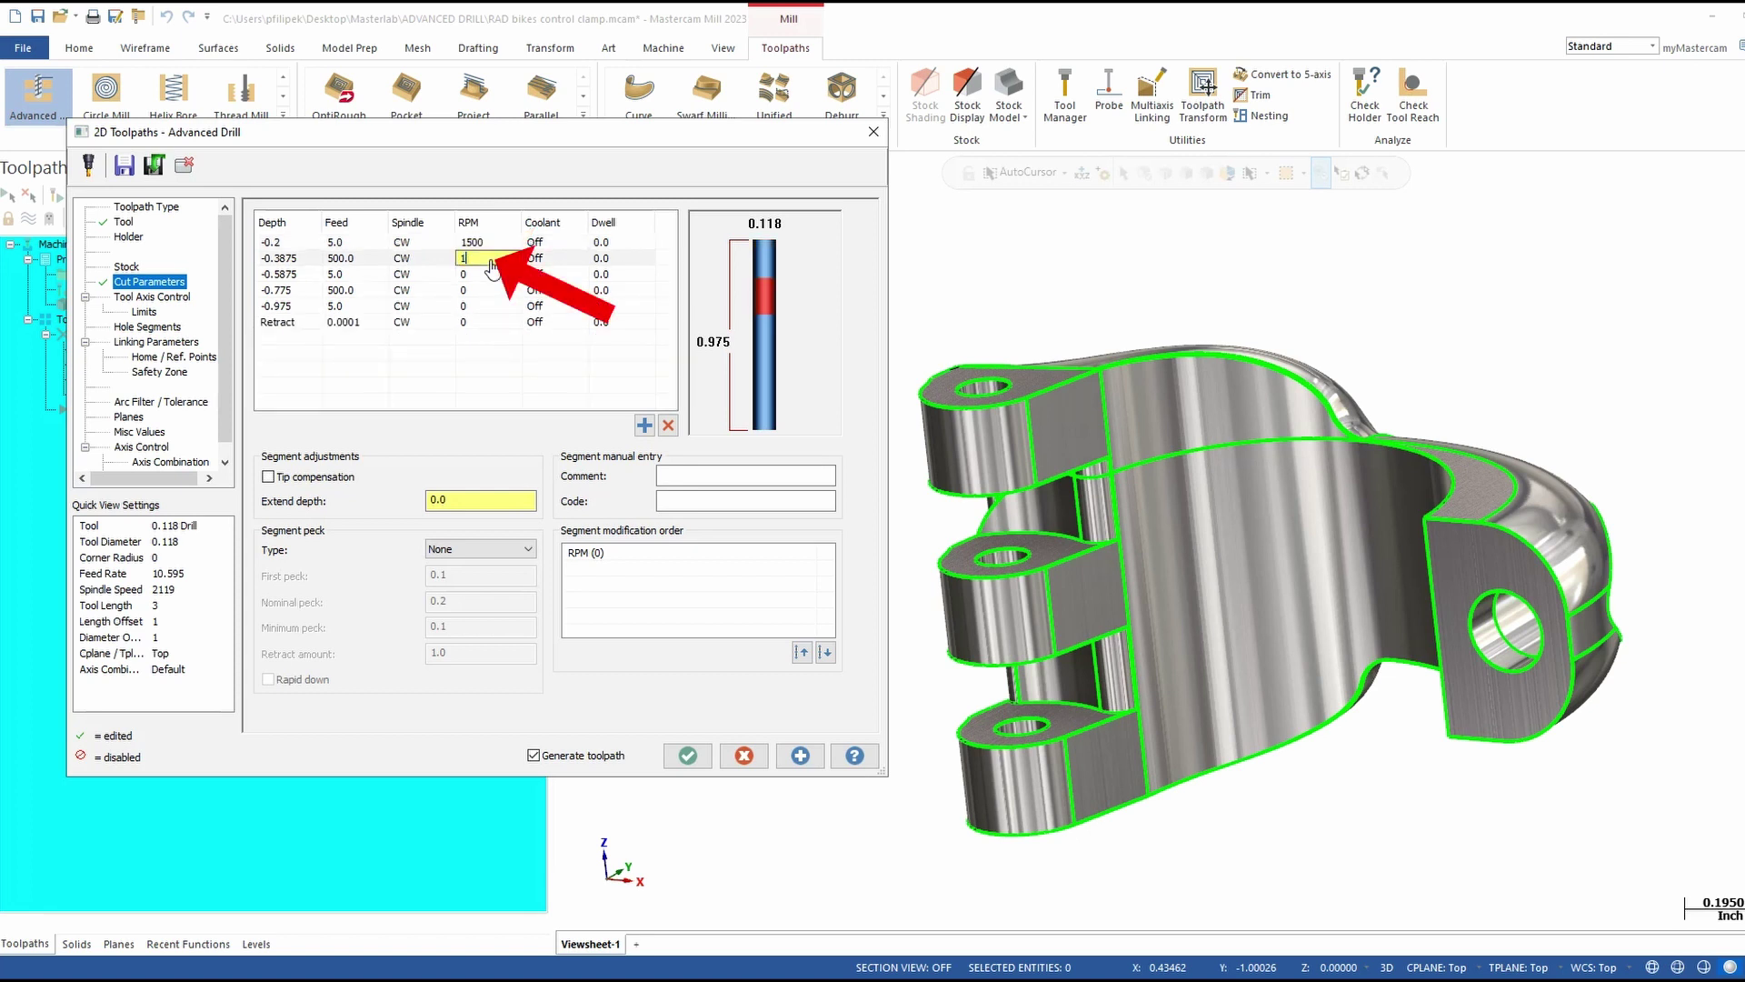
left_click(491, 274)
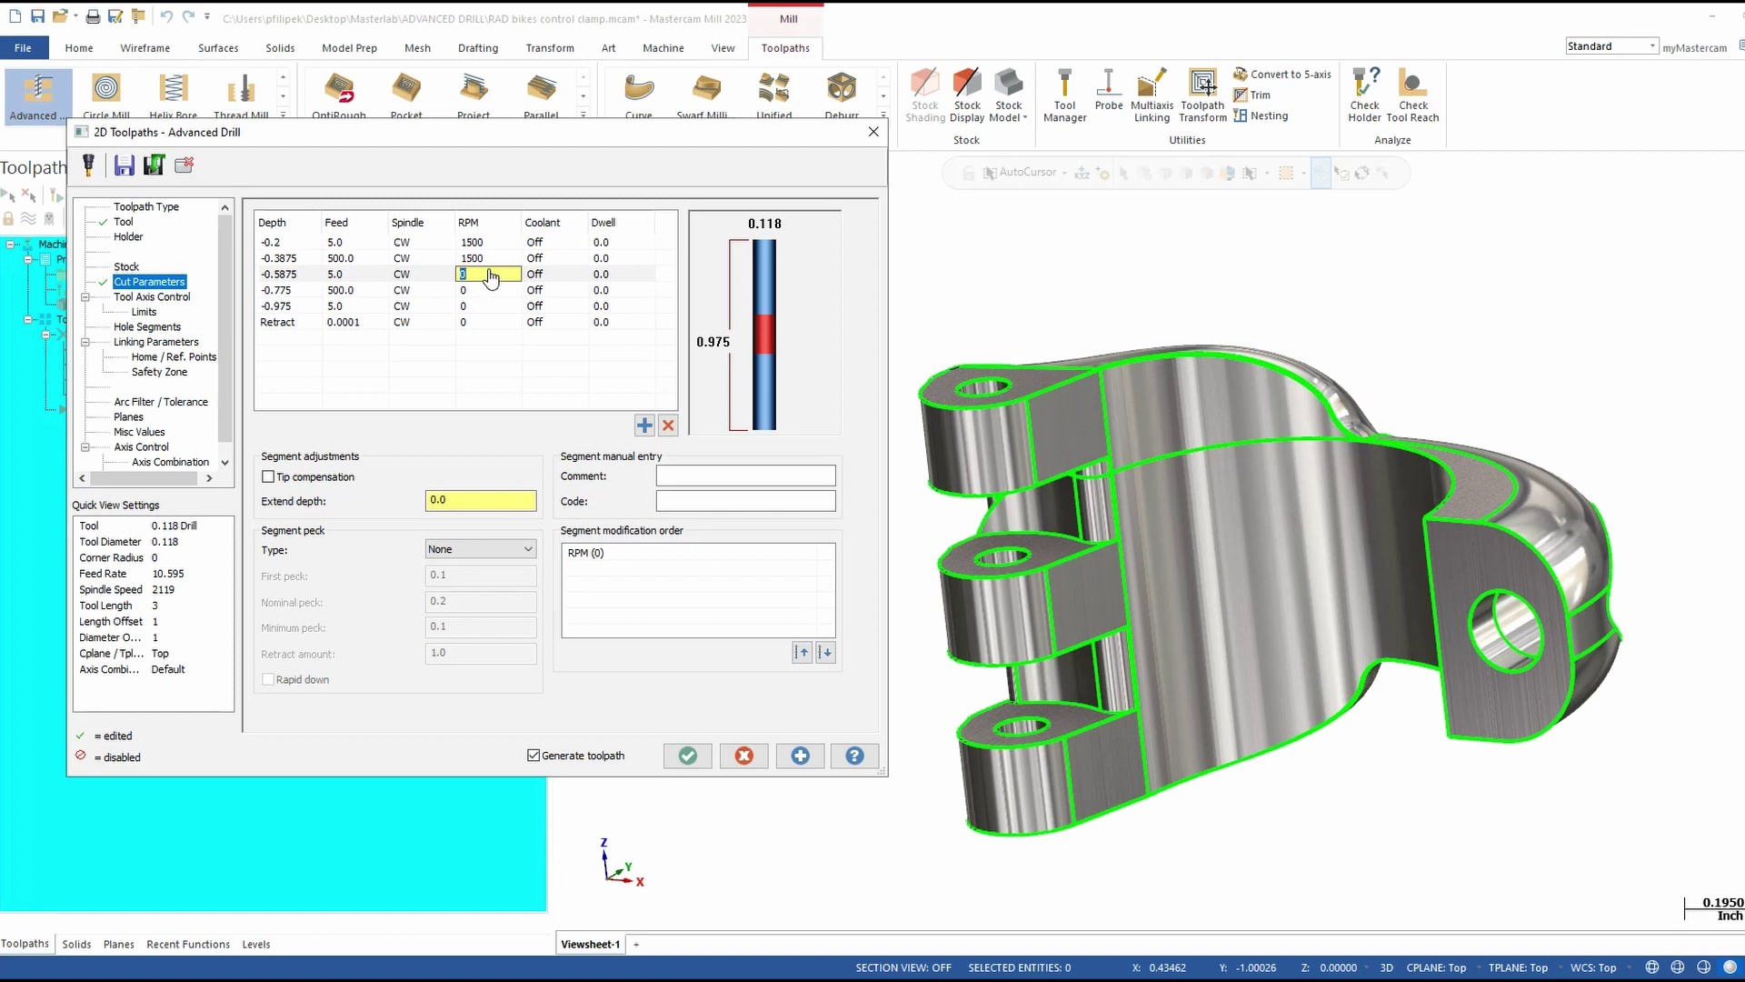
type("1500")
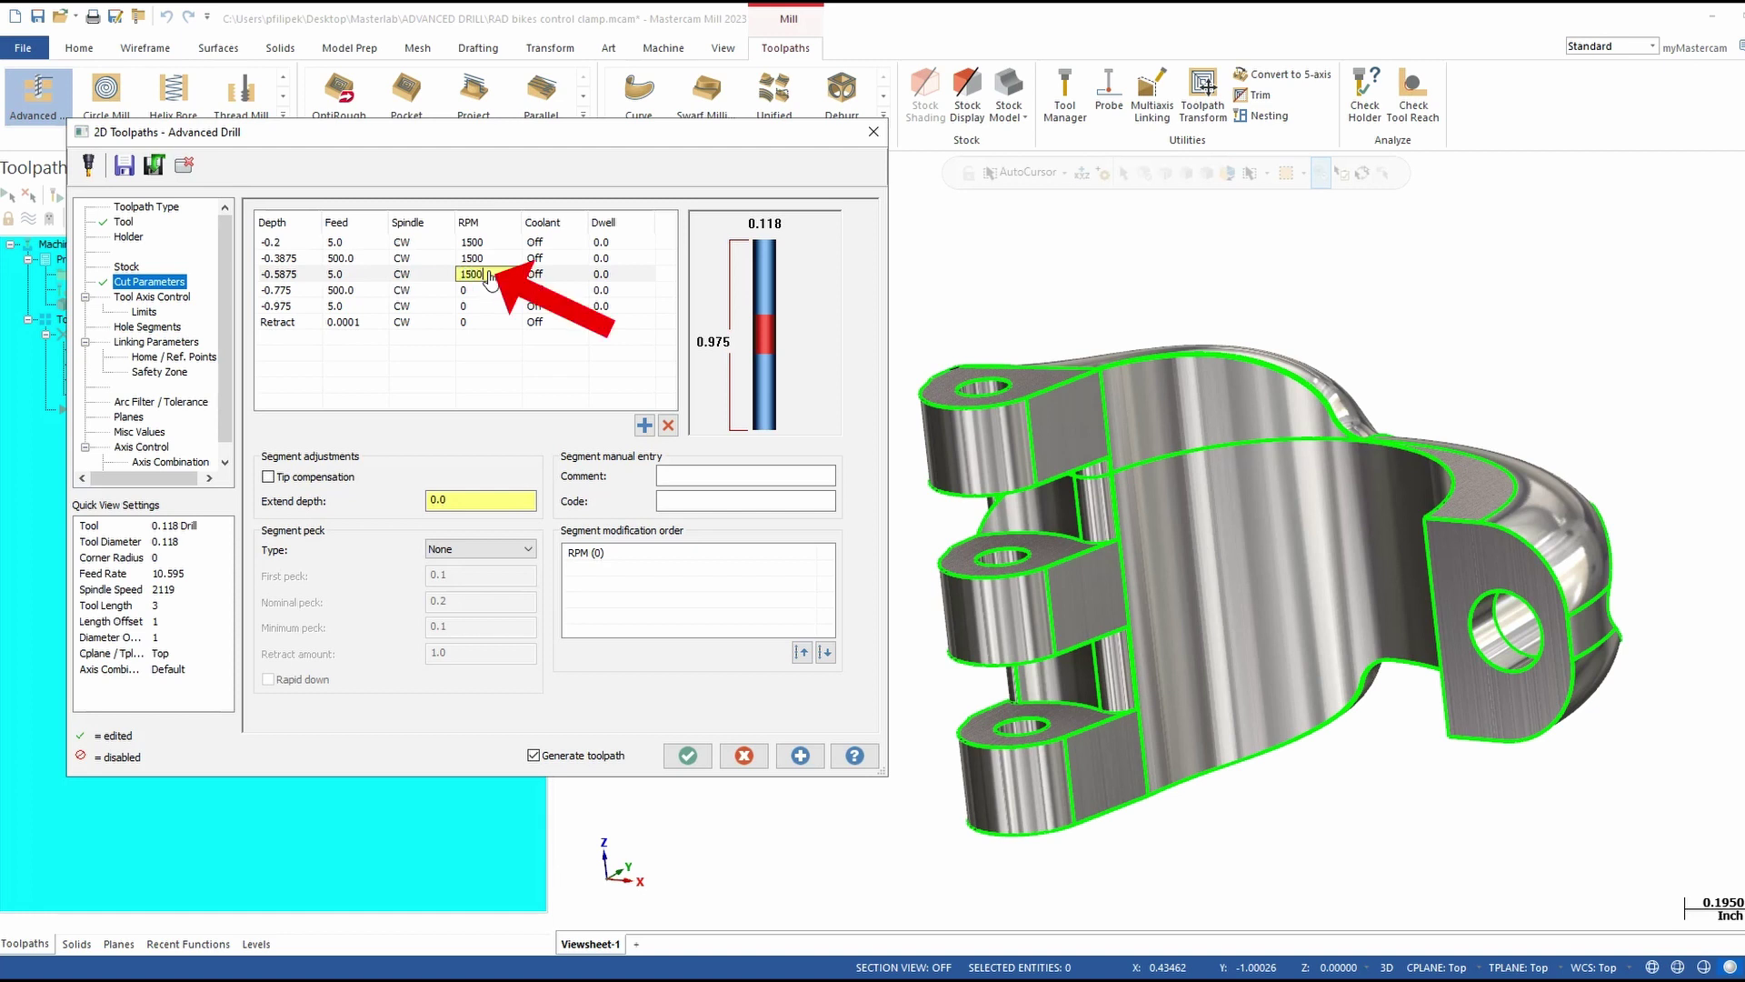
left_click(489, 291)
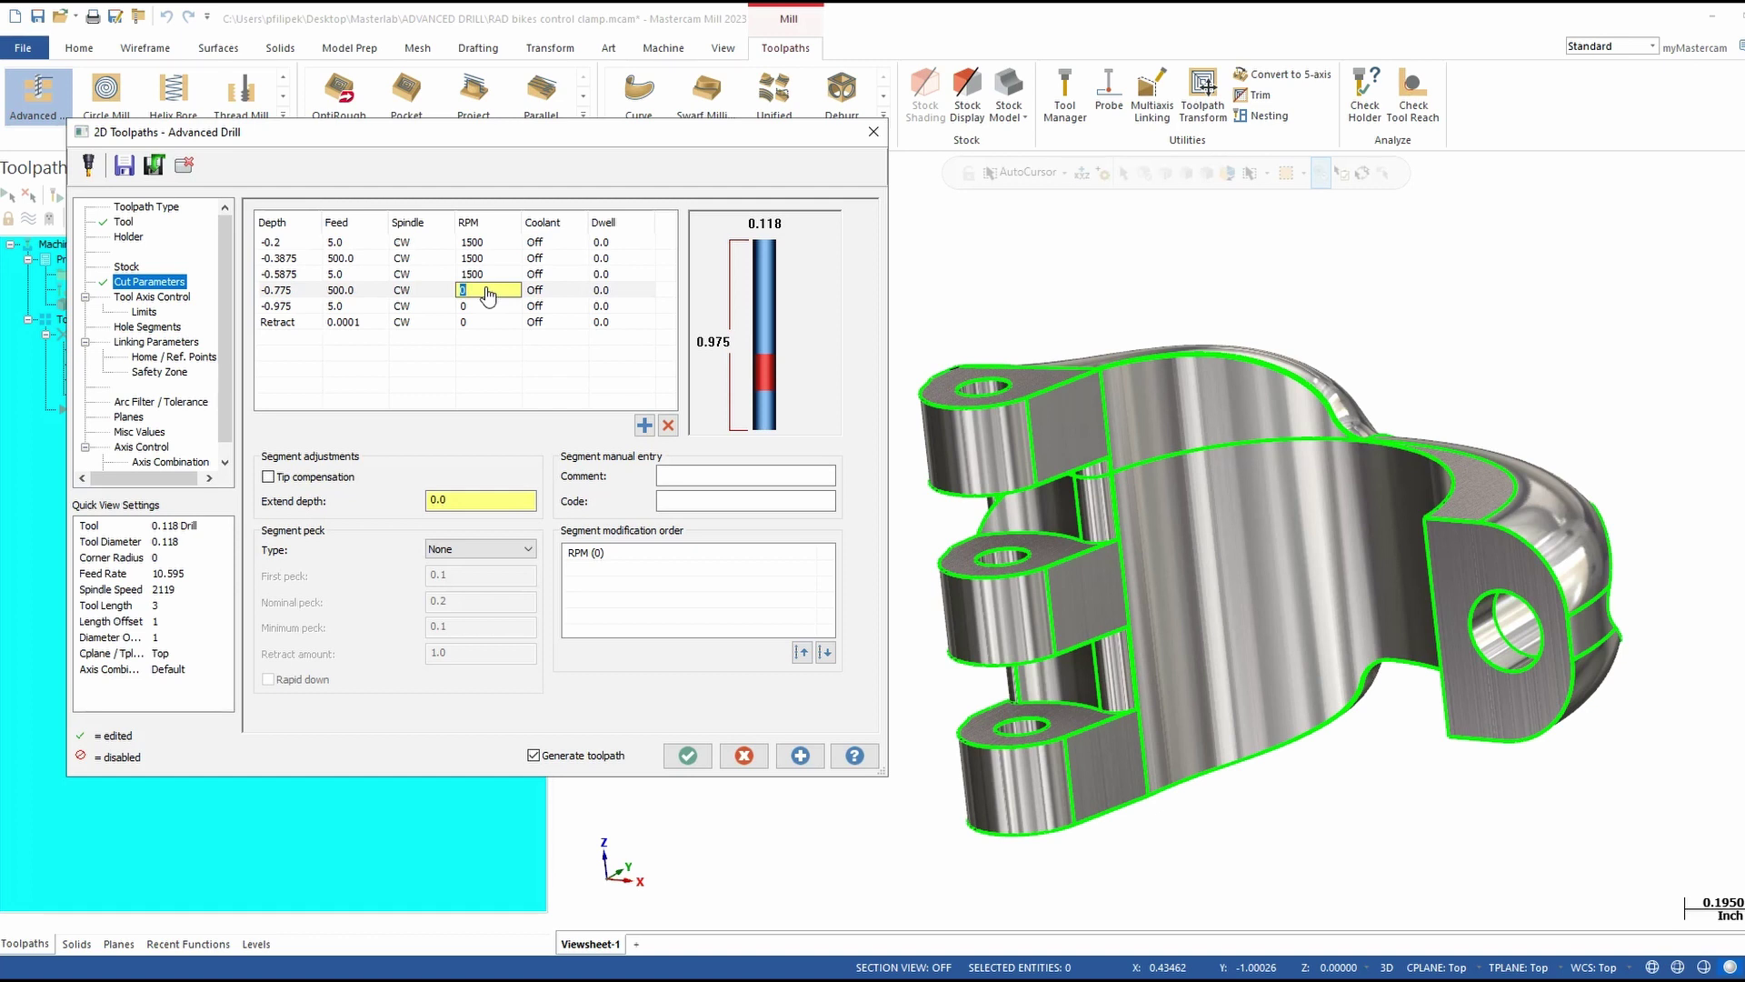
type("1500")
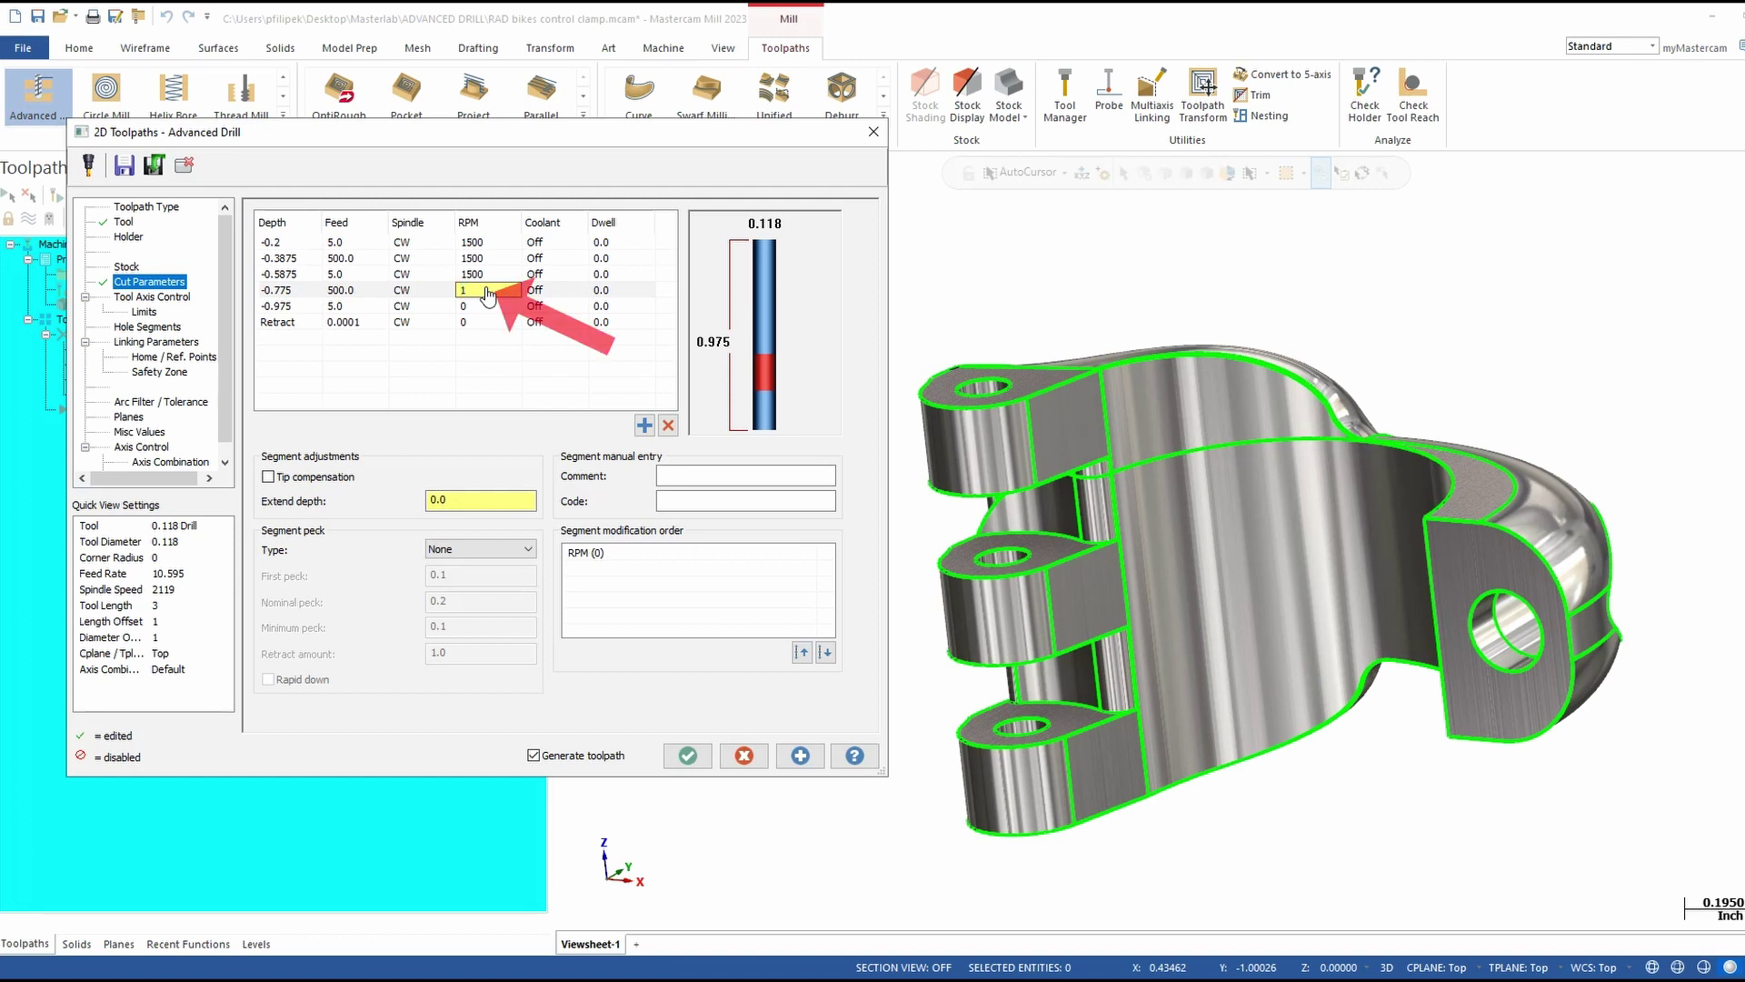
left_click(481, 313)
type("1500")
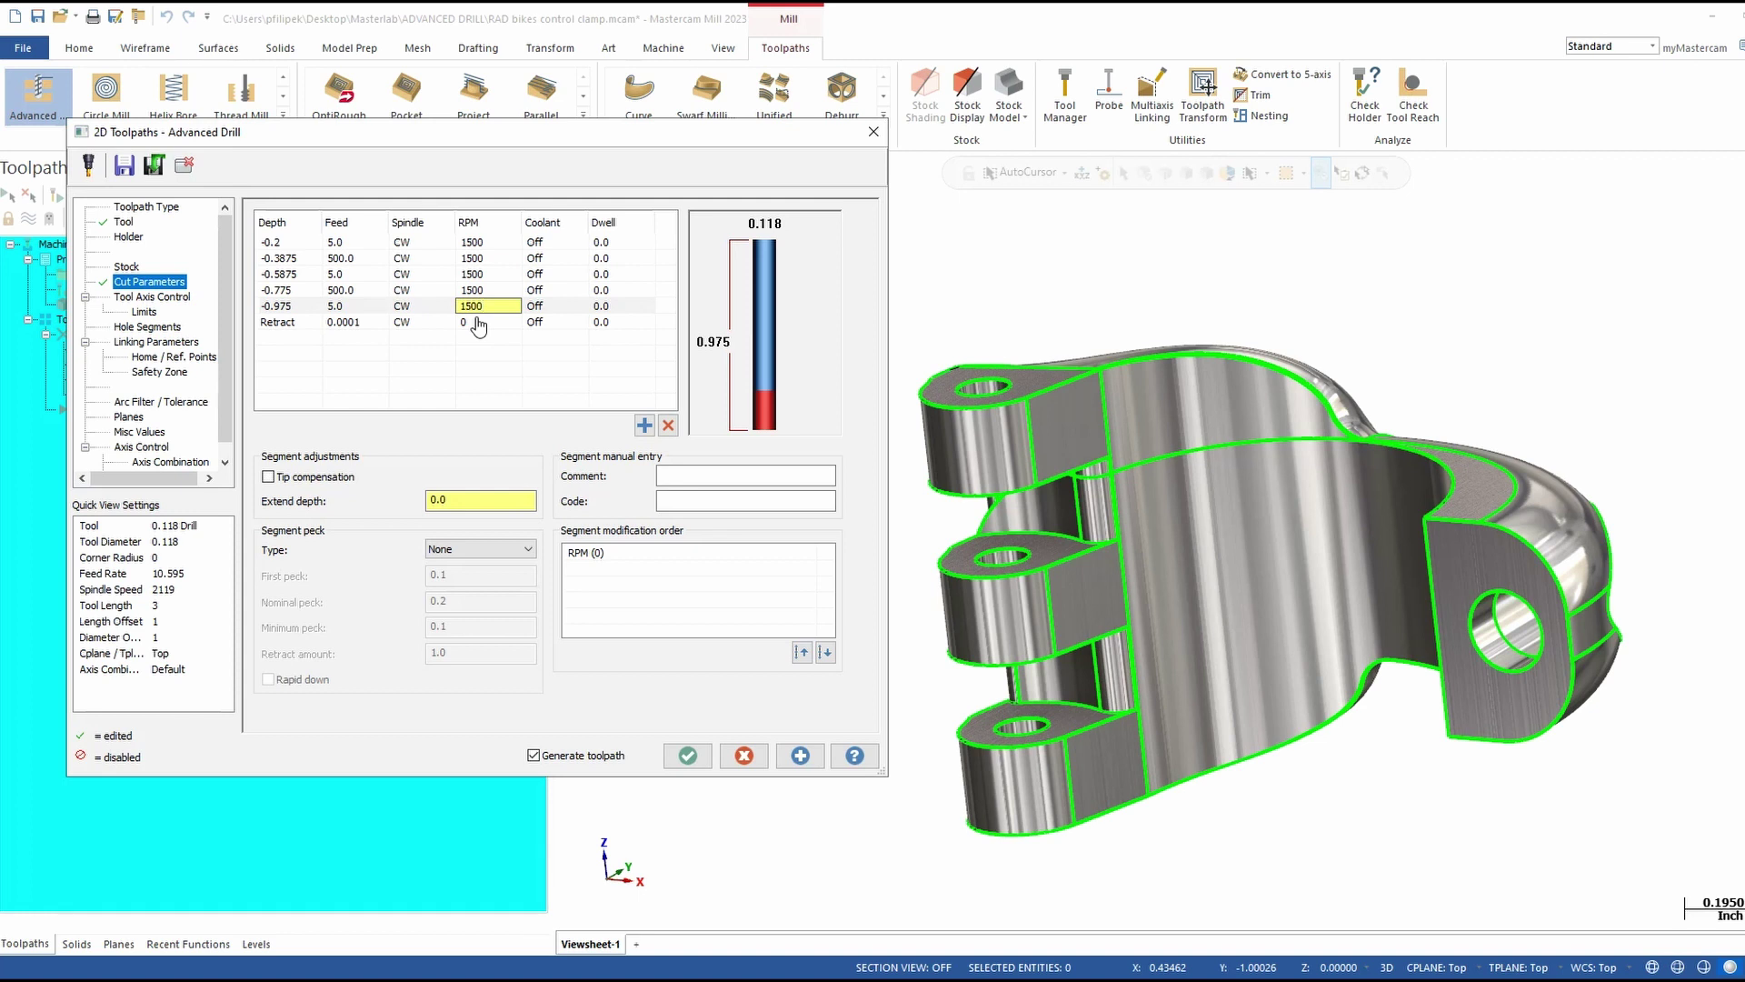
Examine the coolant options available for the -0.2 depth segment
left_click(553, 243)
left_click(579, 246)
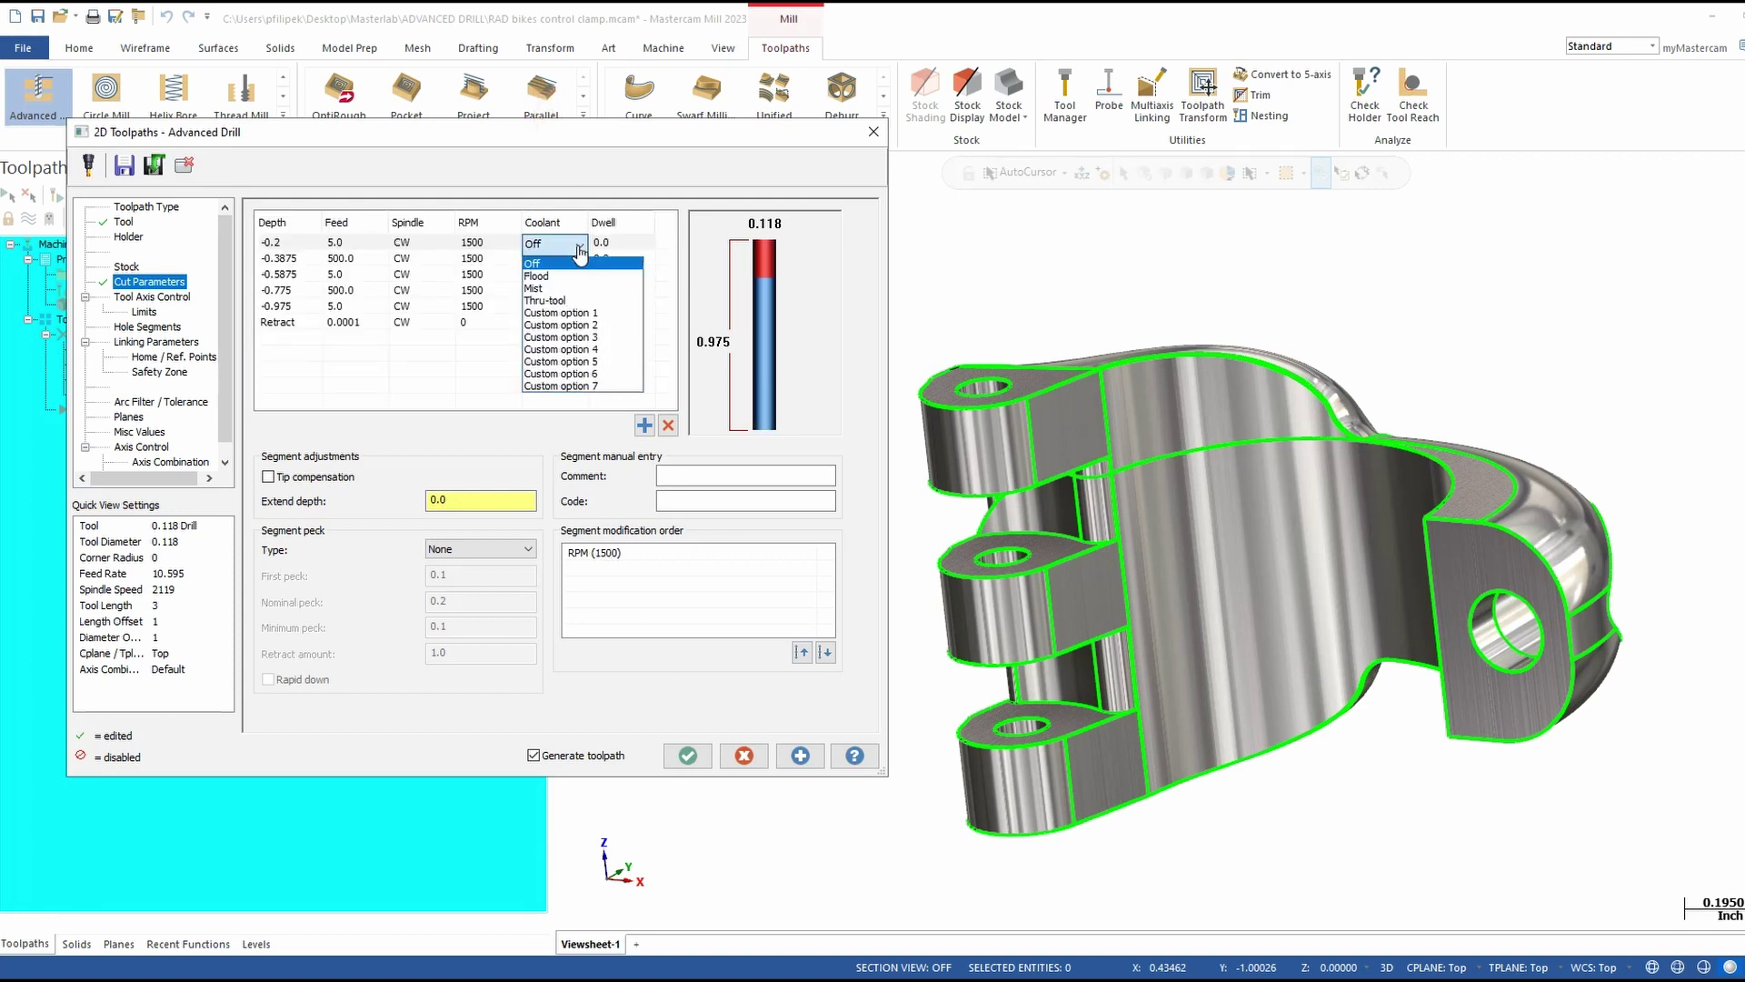
left_click(579, 251)
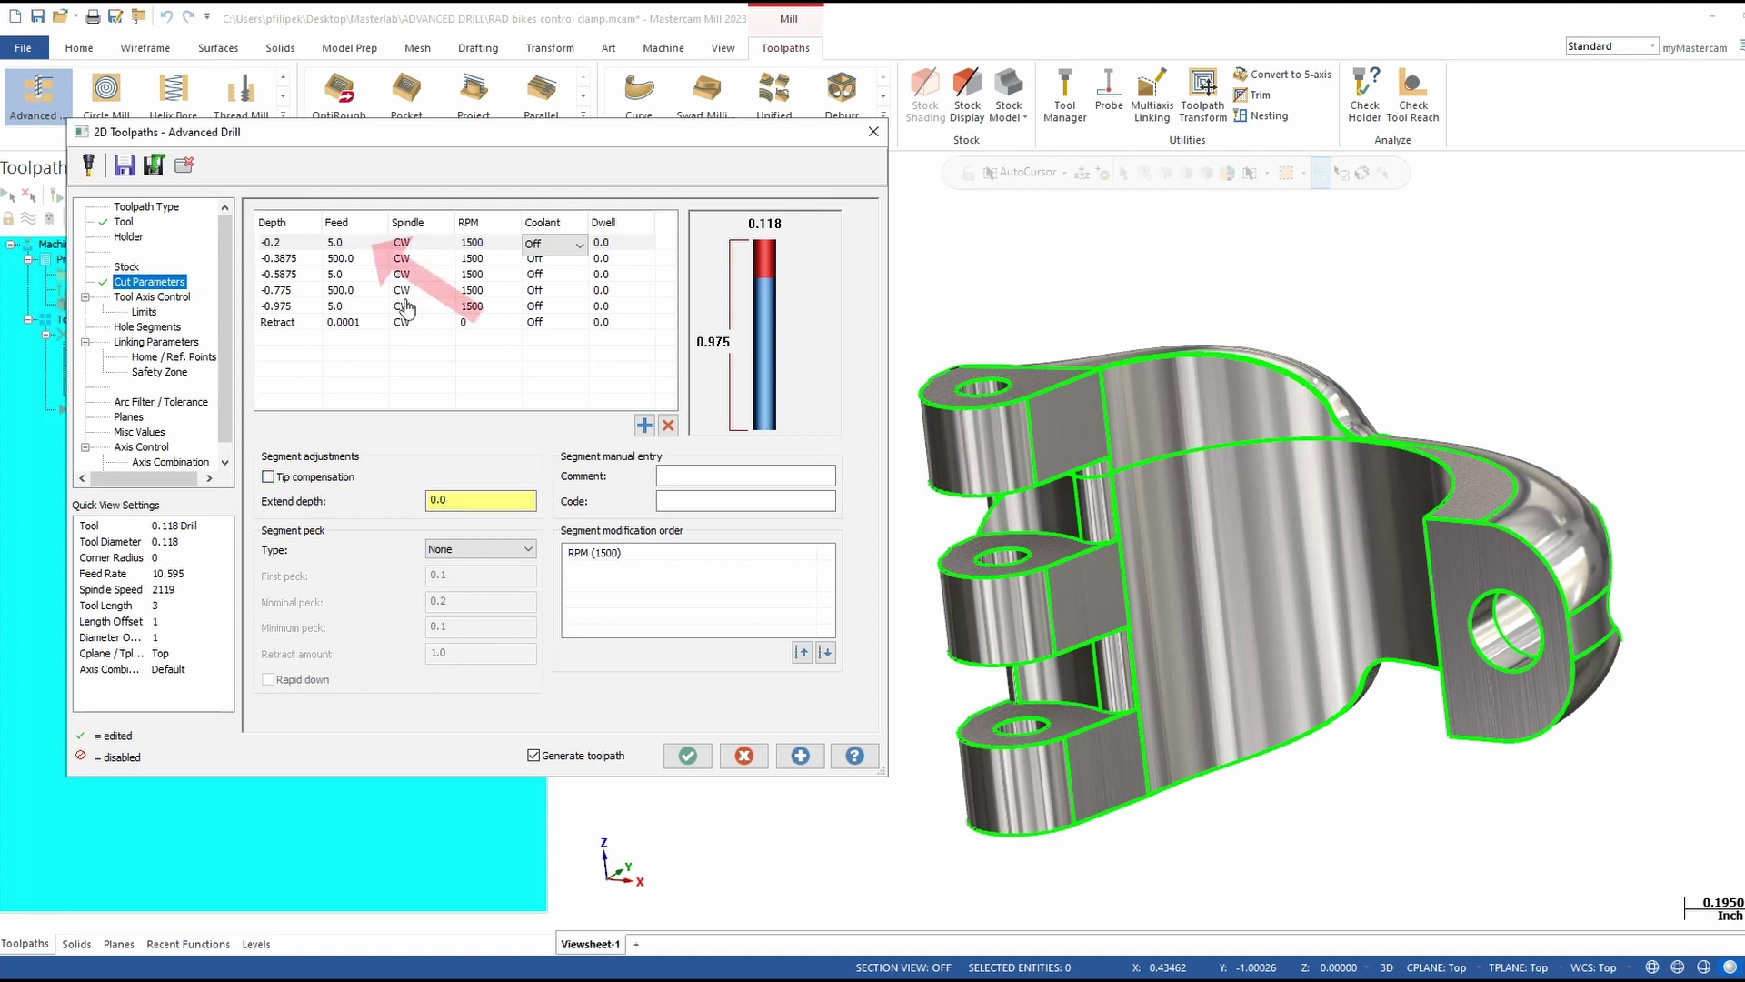
Enable tip compensation for the -0.2 depth segment
left_click(341, 243)
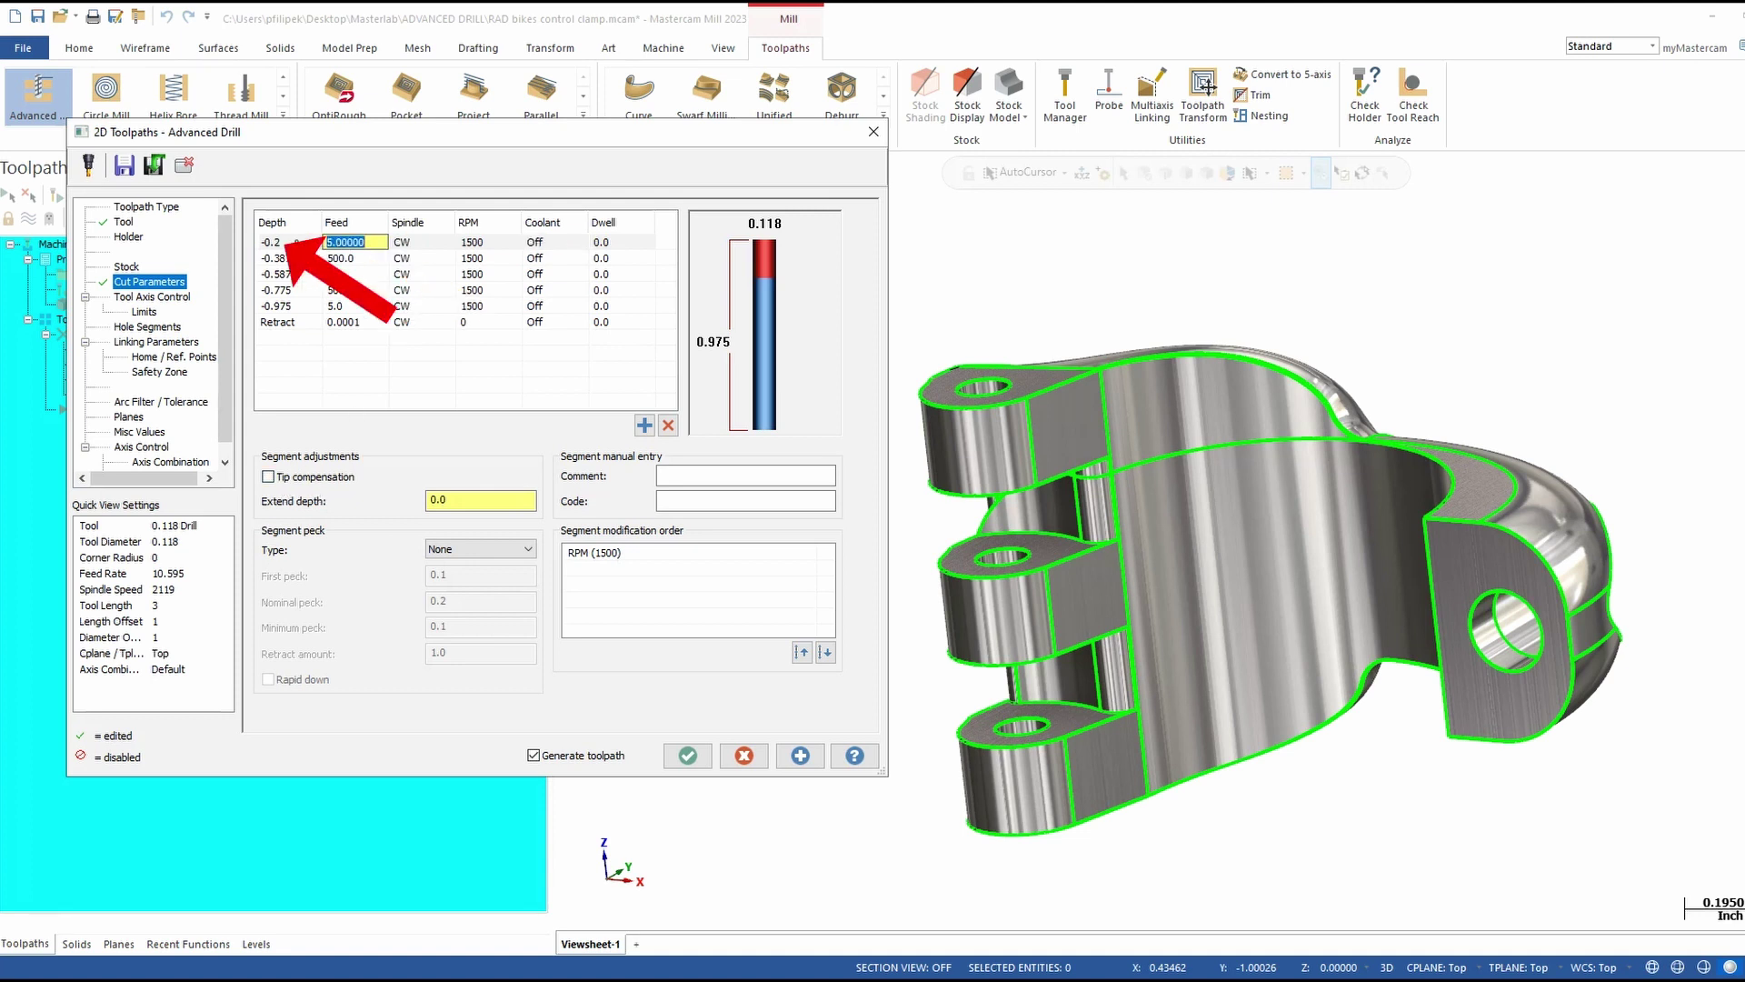
key("Return")
left_click(278, 482)
double_click(499, 501)
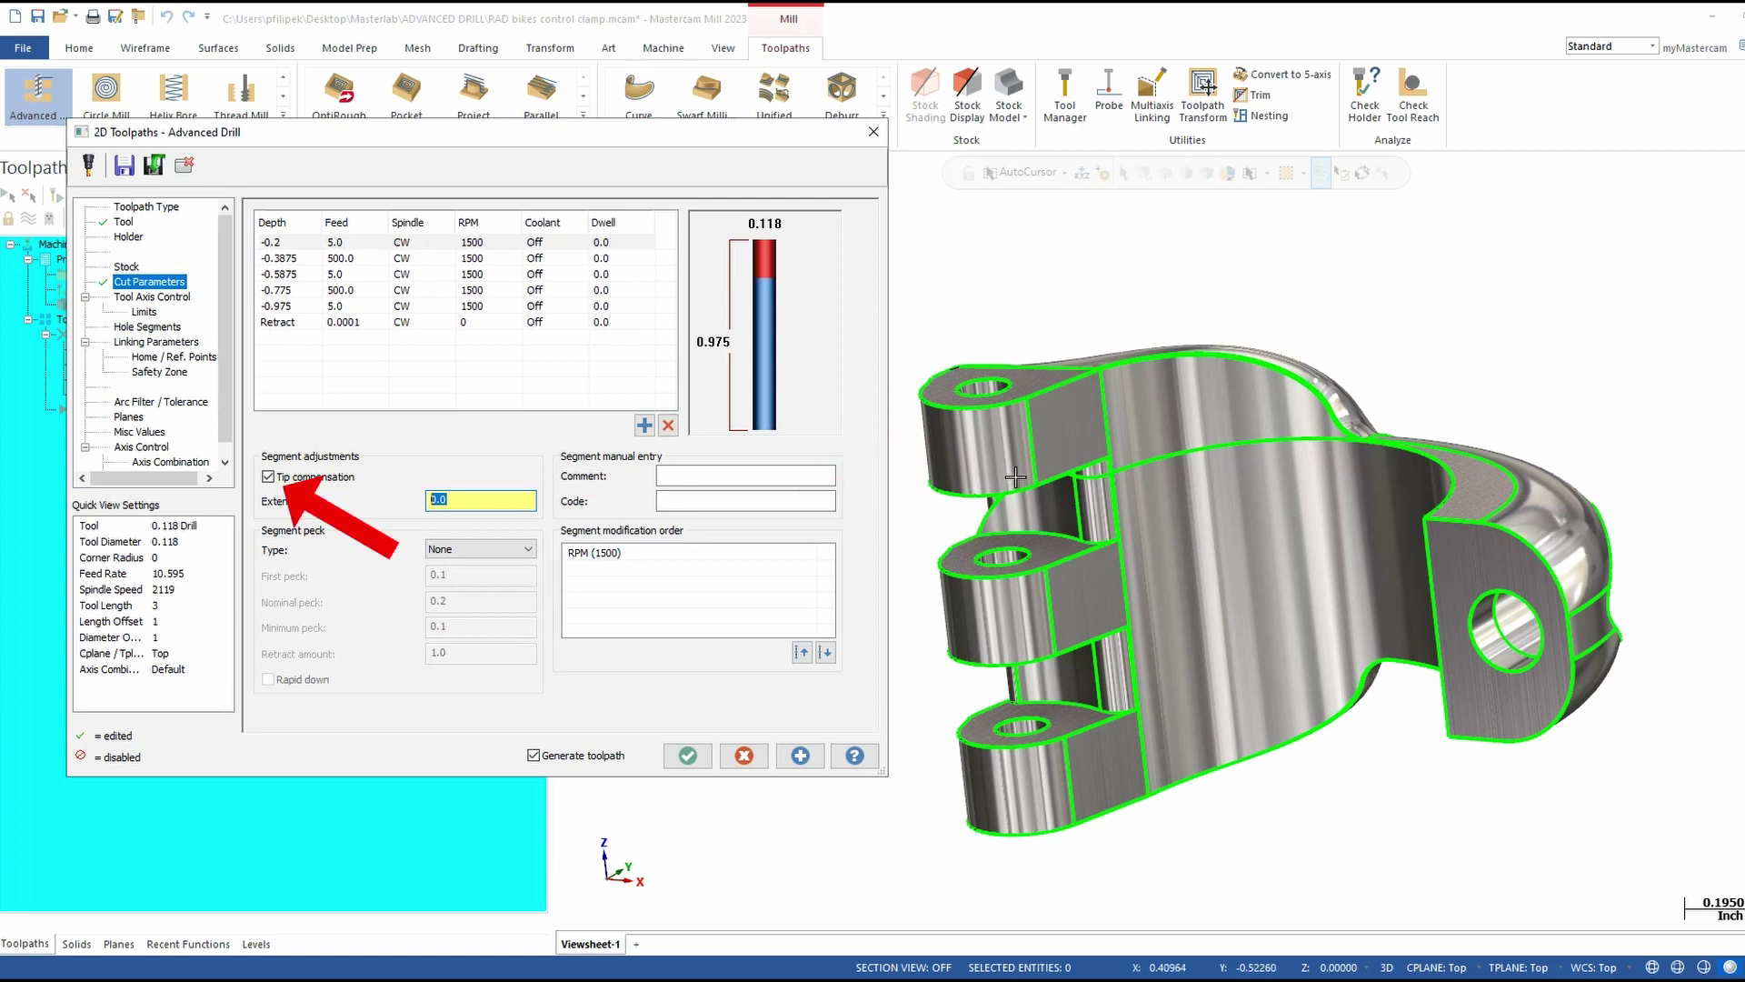
Check the adjustments of the four deeper segments and examine the available peck types for the -0.975 segment
double_click(289, 260)
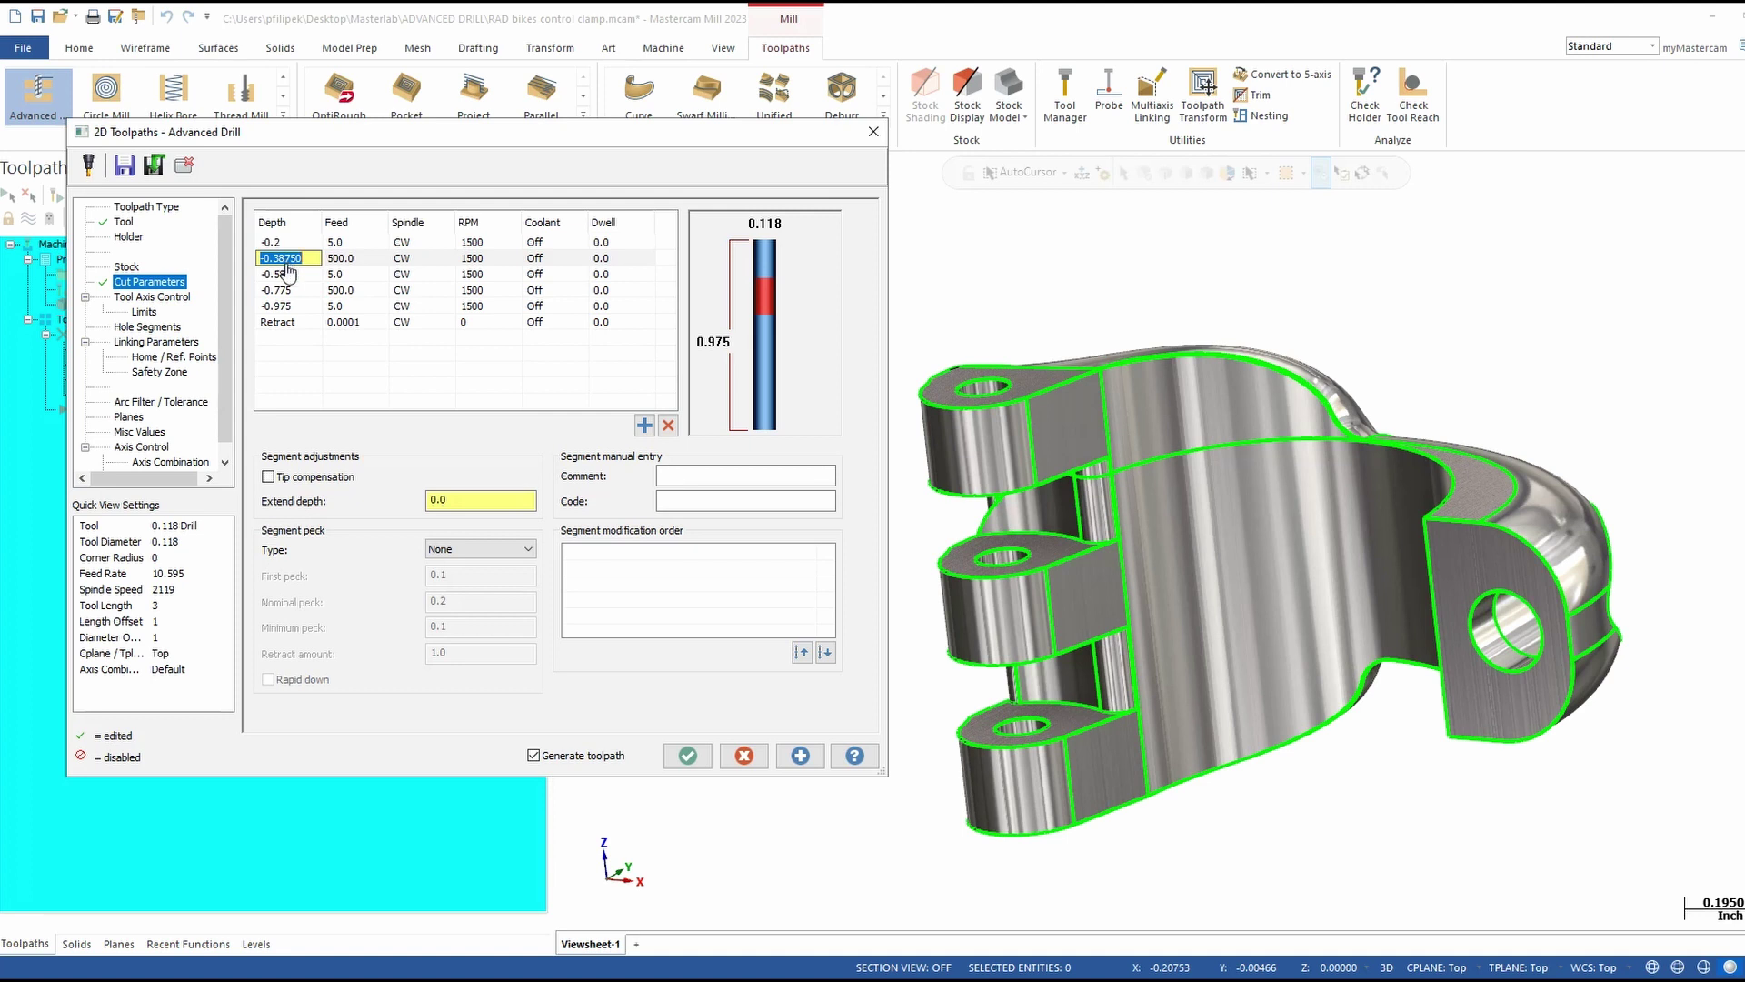
double_click(289, 274)
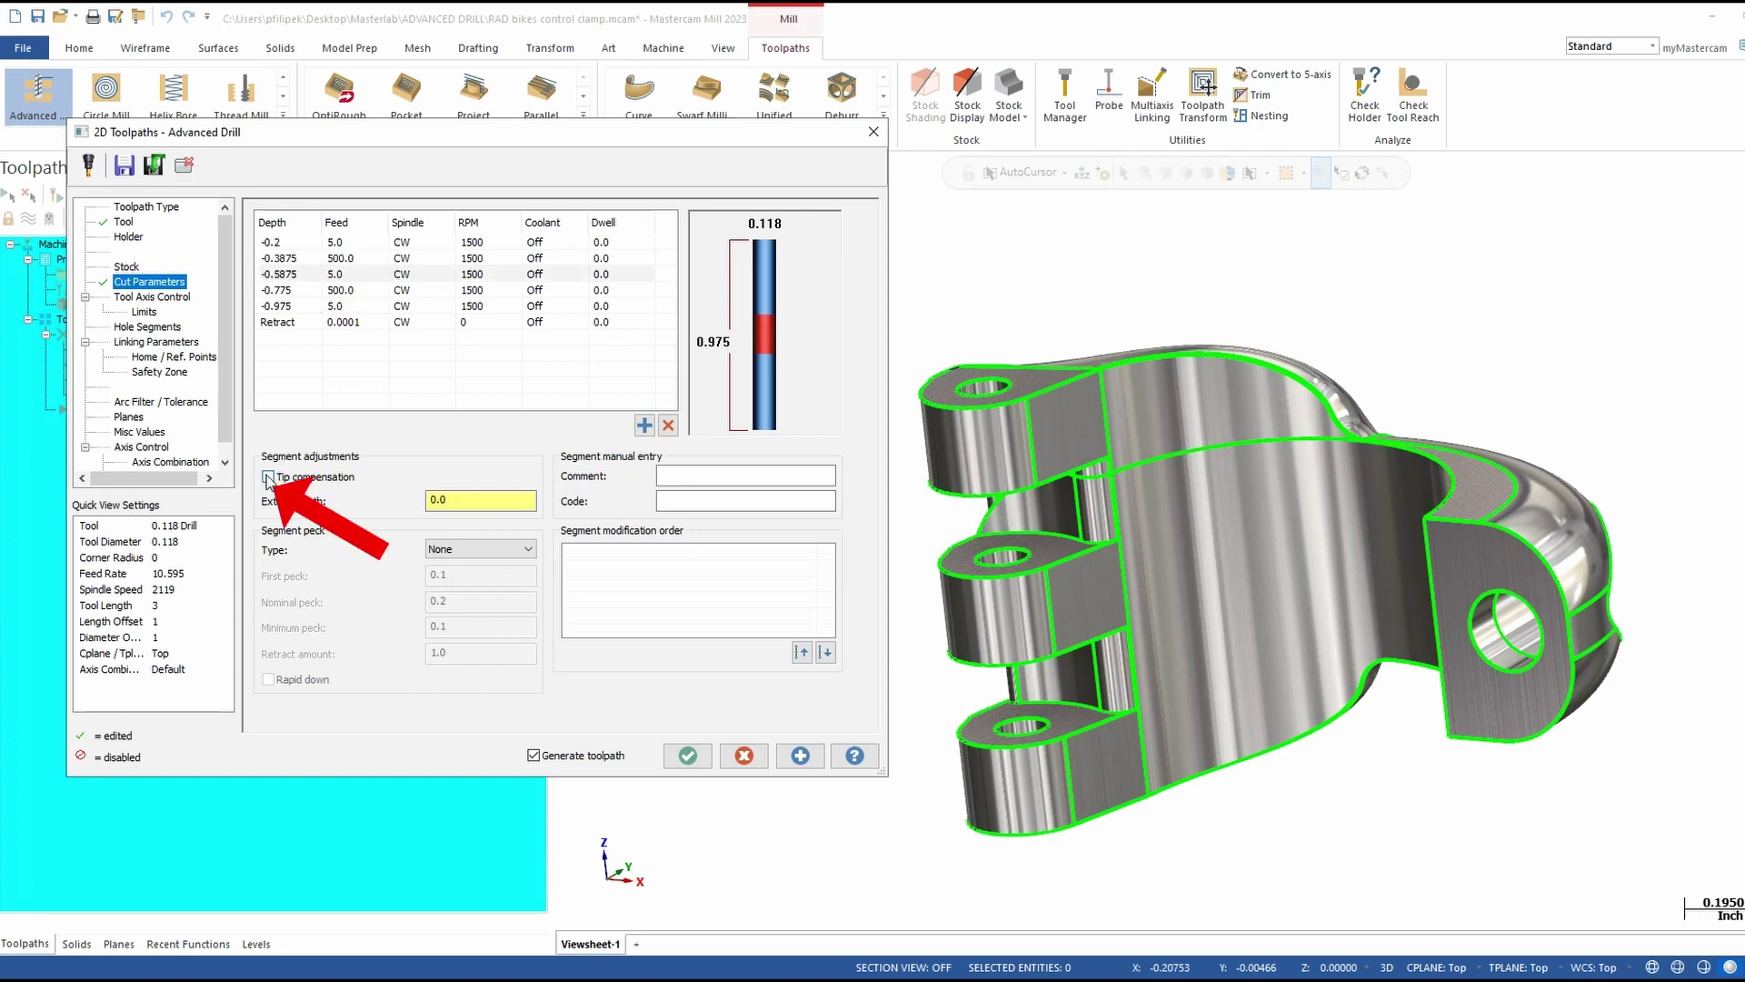
double_click(294, 291)
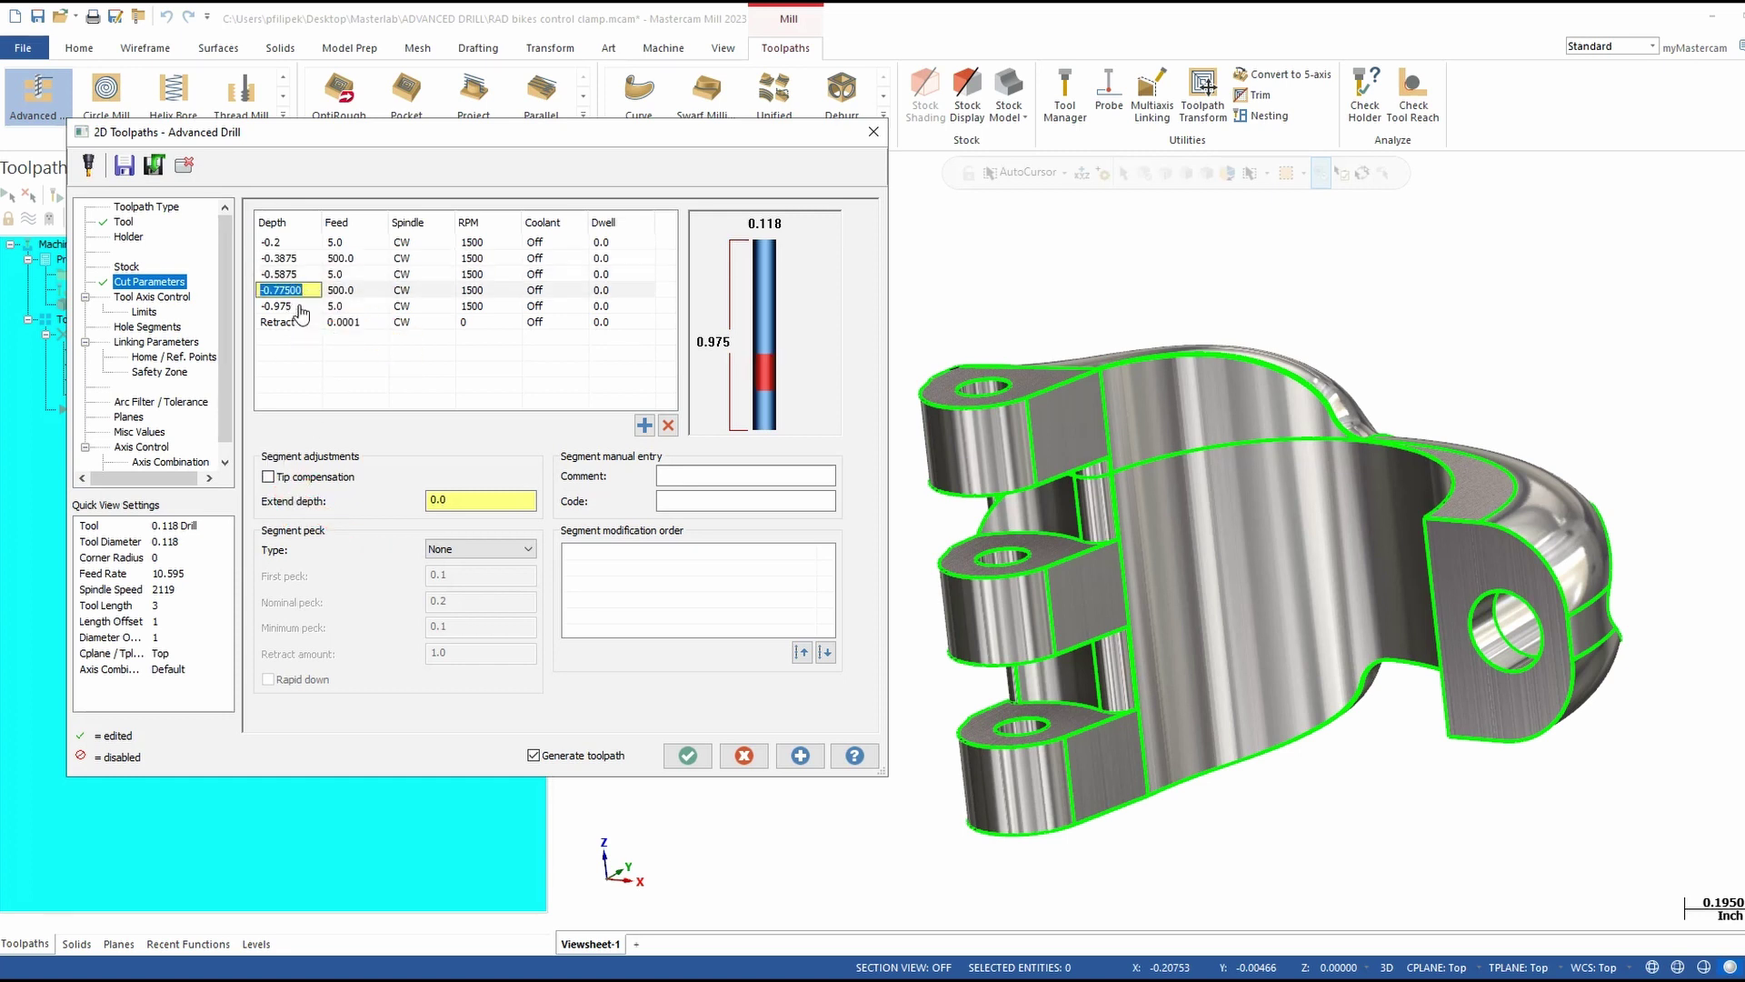
left_click(294, 307)
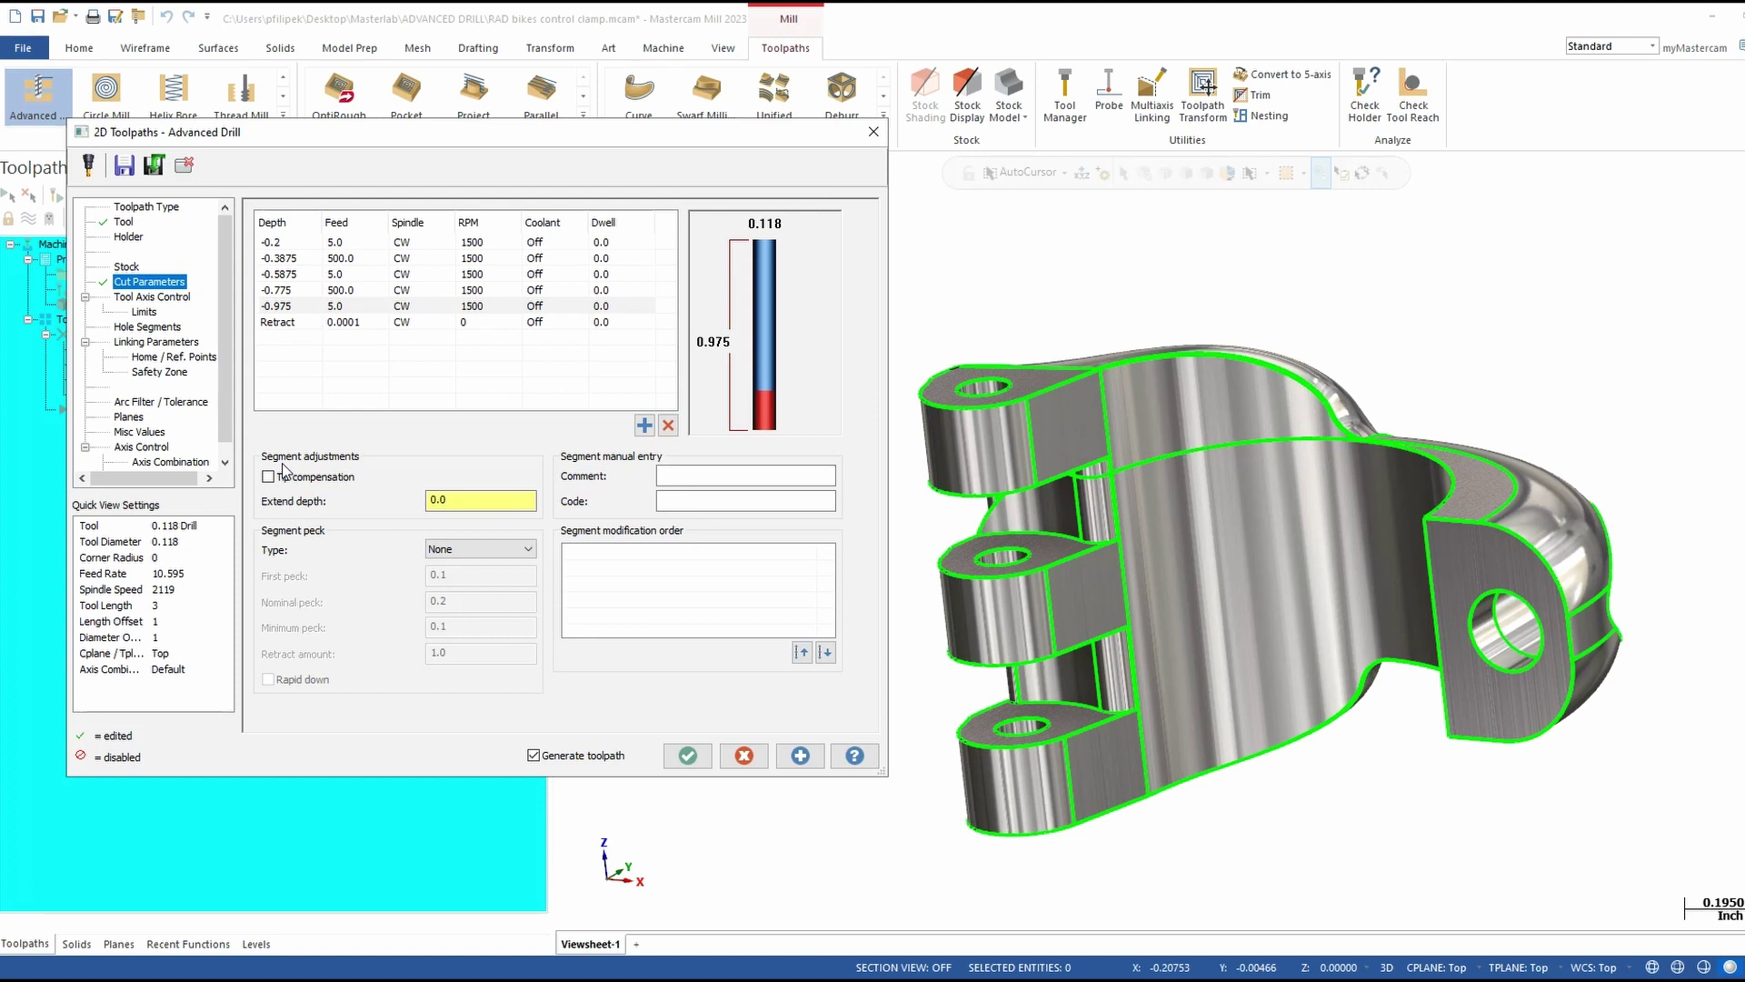
left_click(528, 551)
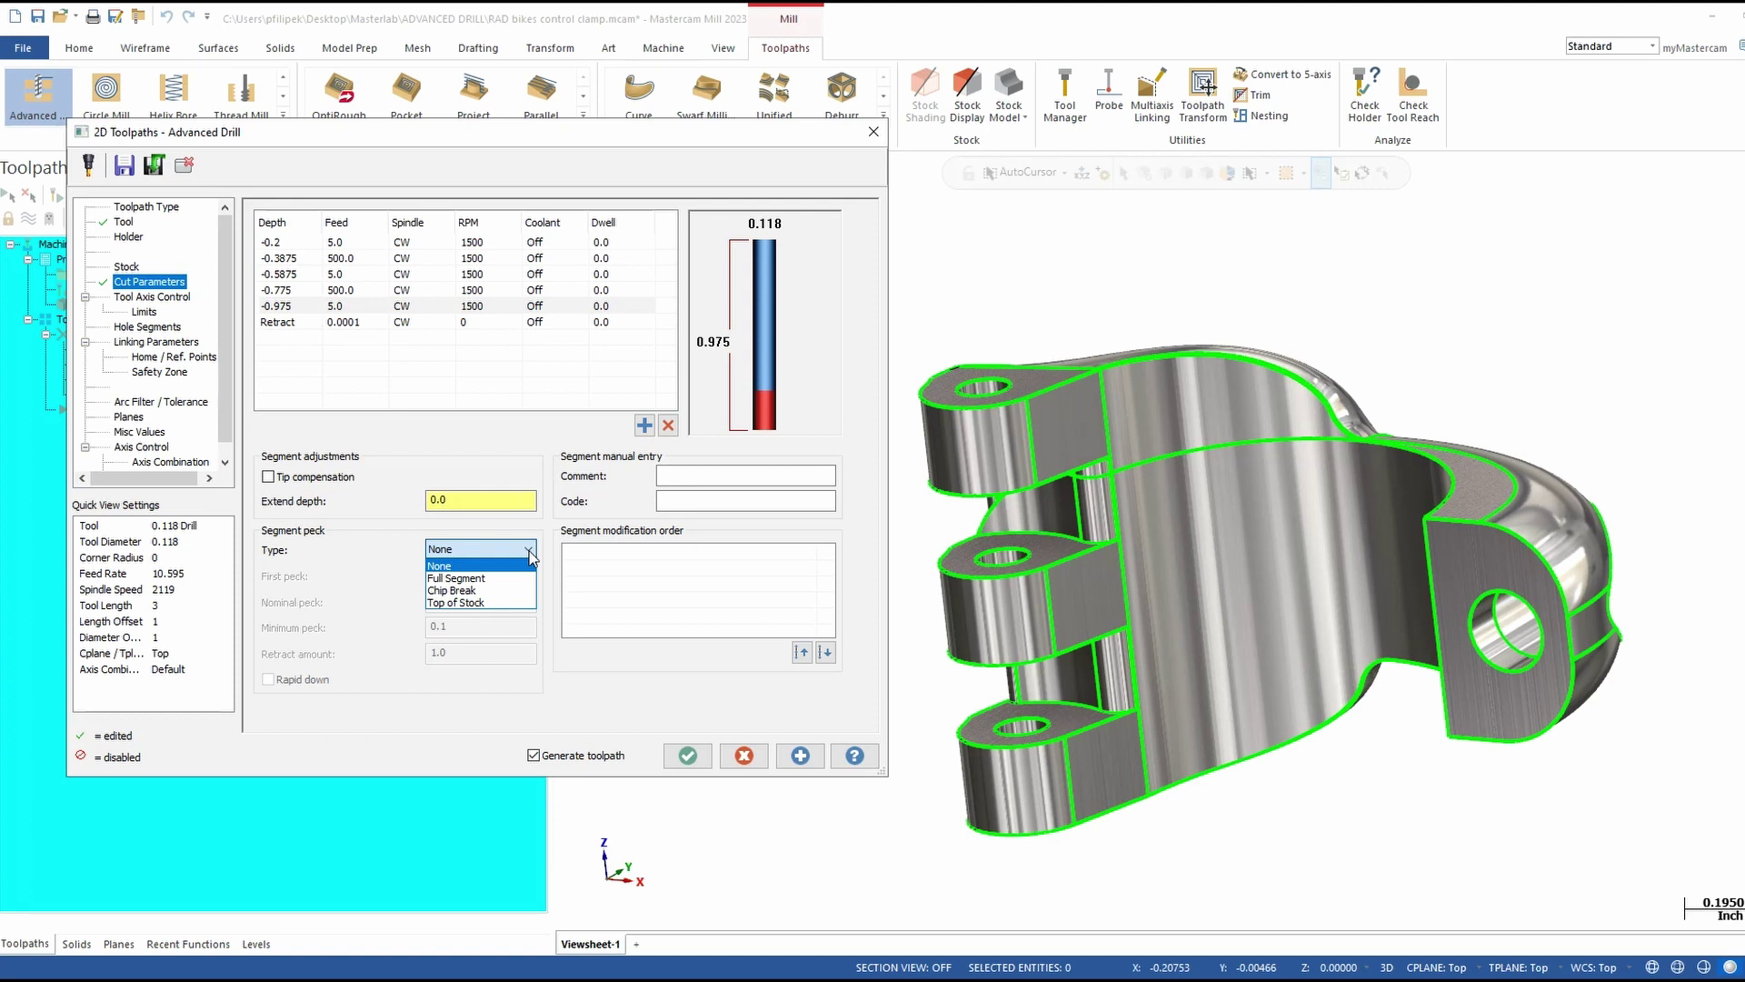
left_click(385, 554)
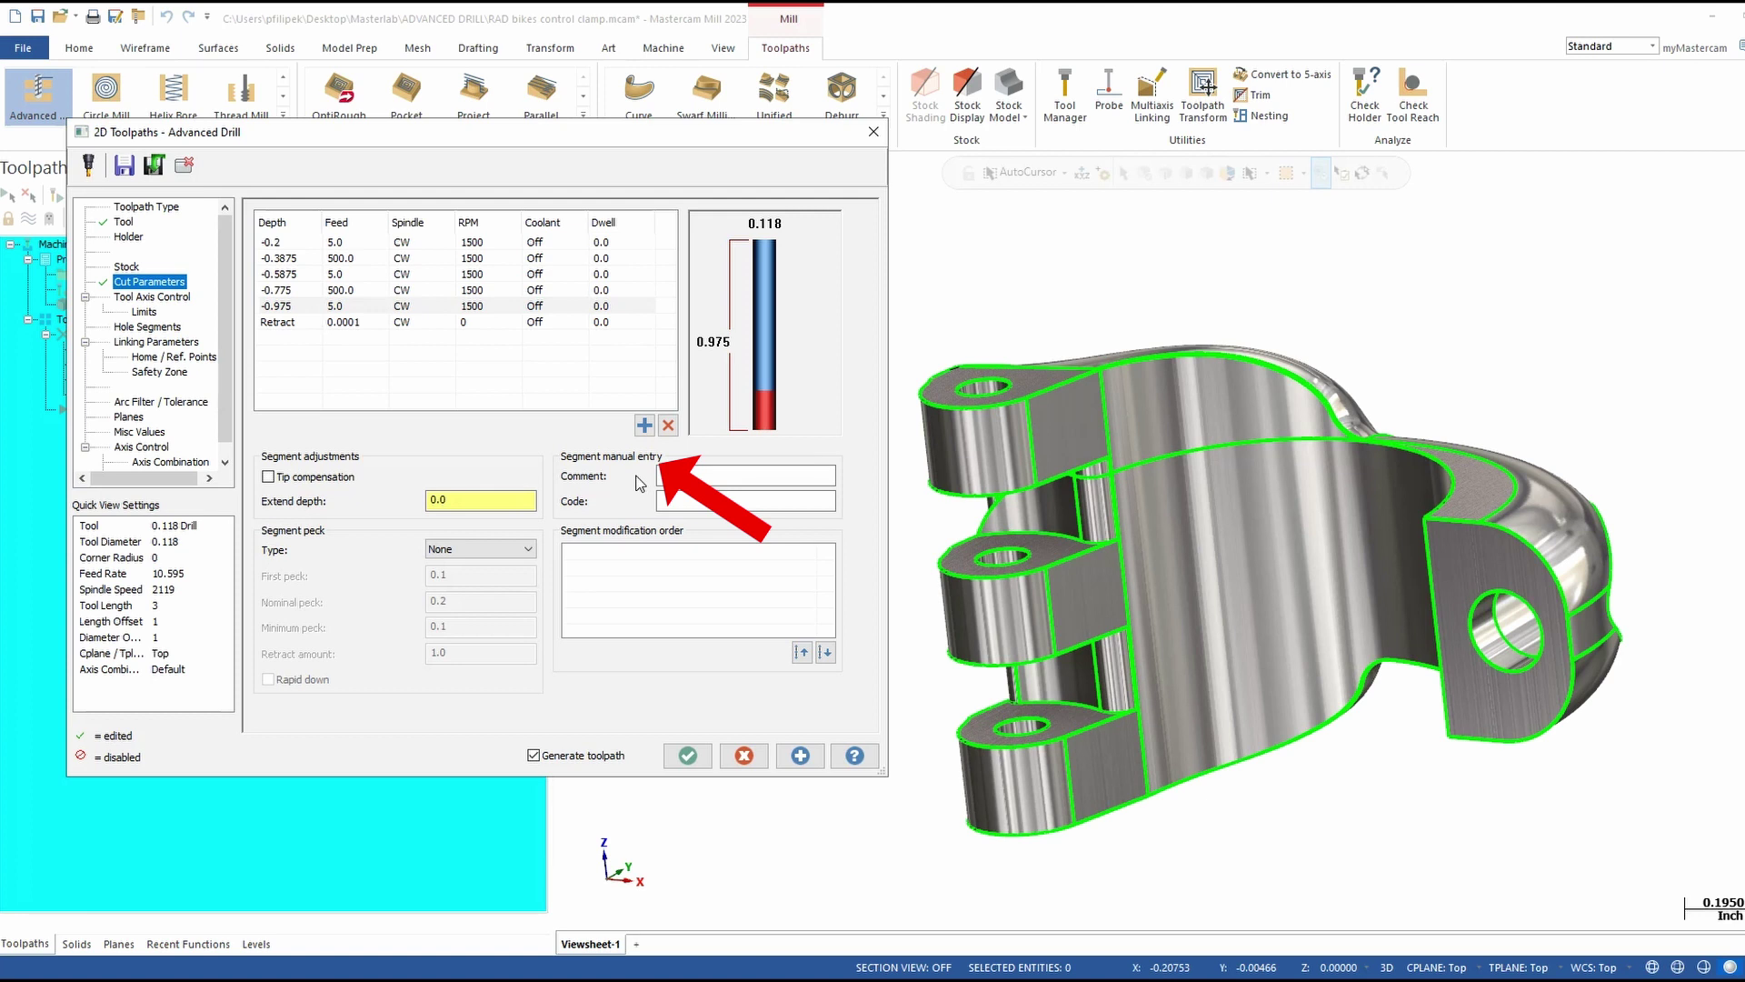
Add the manual entry comment "first" to the -0.2 depth segment
left_click(289, 242)
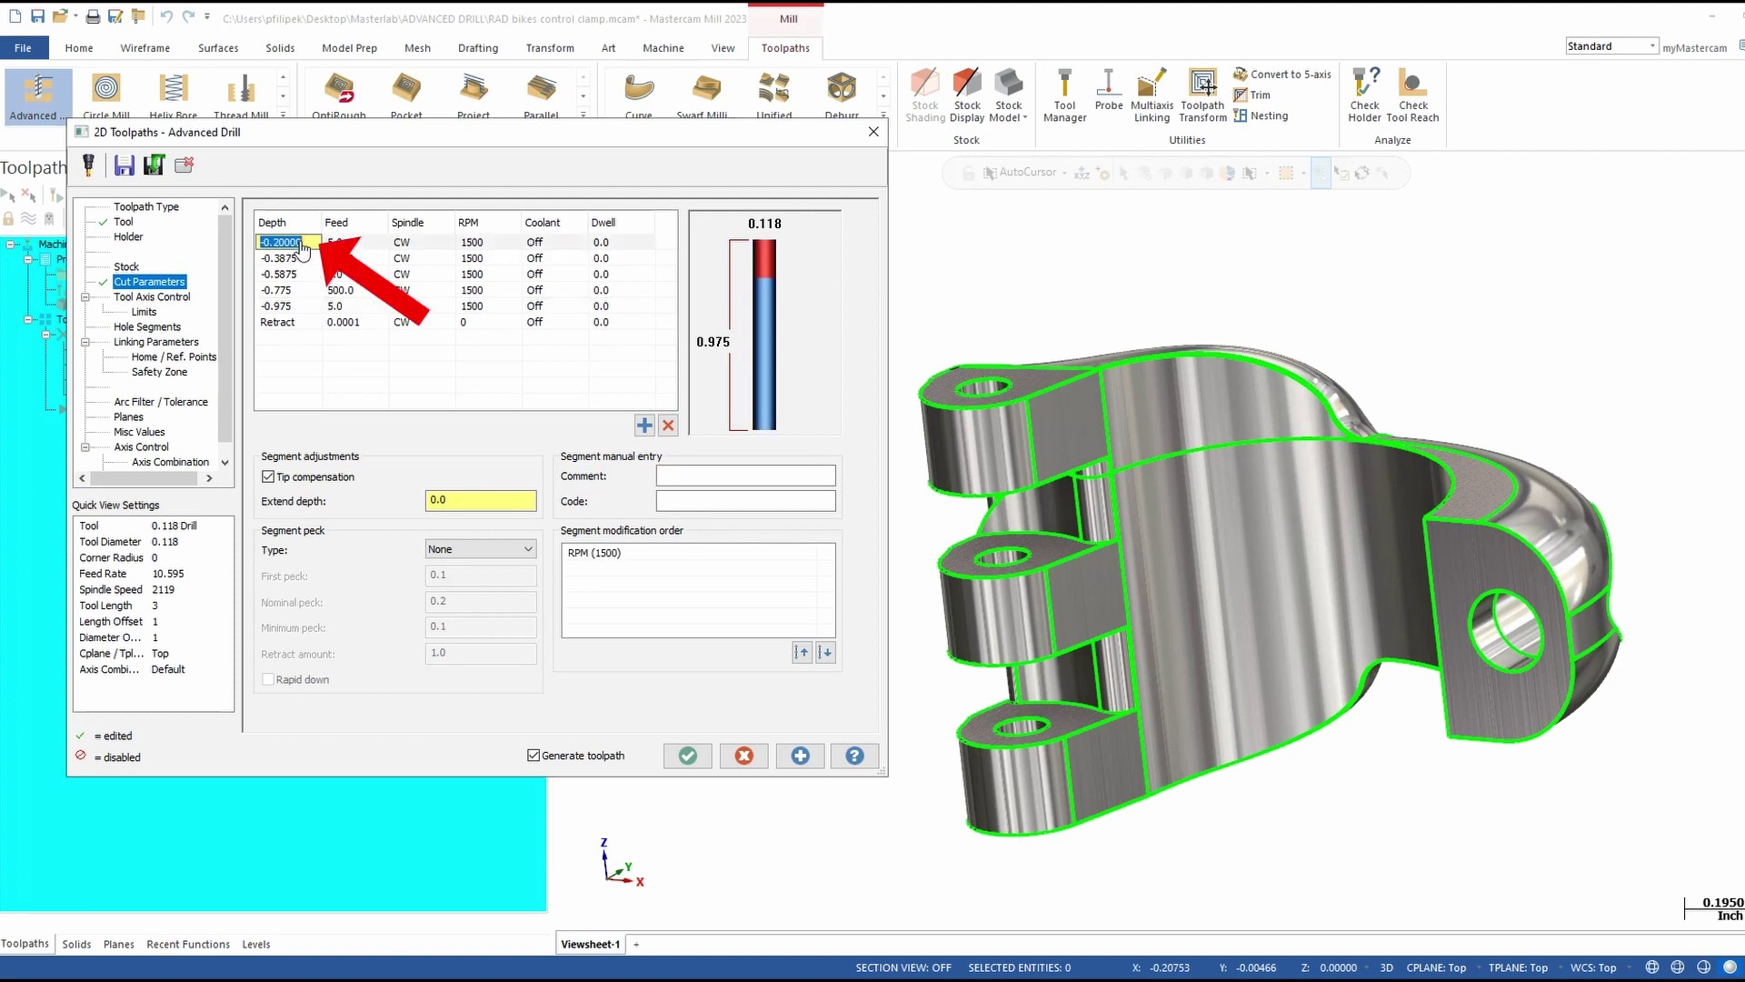
left_click(705, 473)
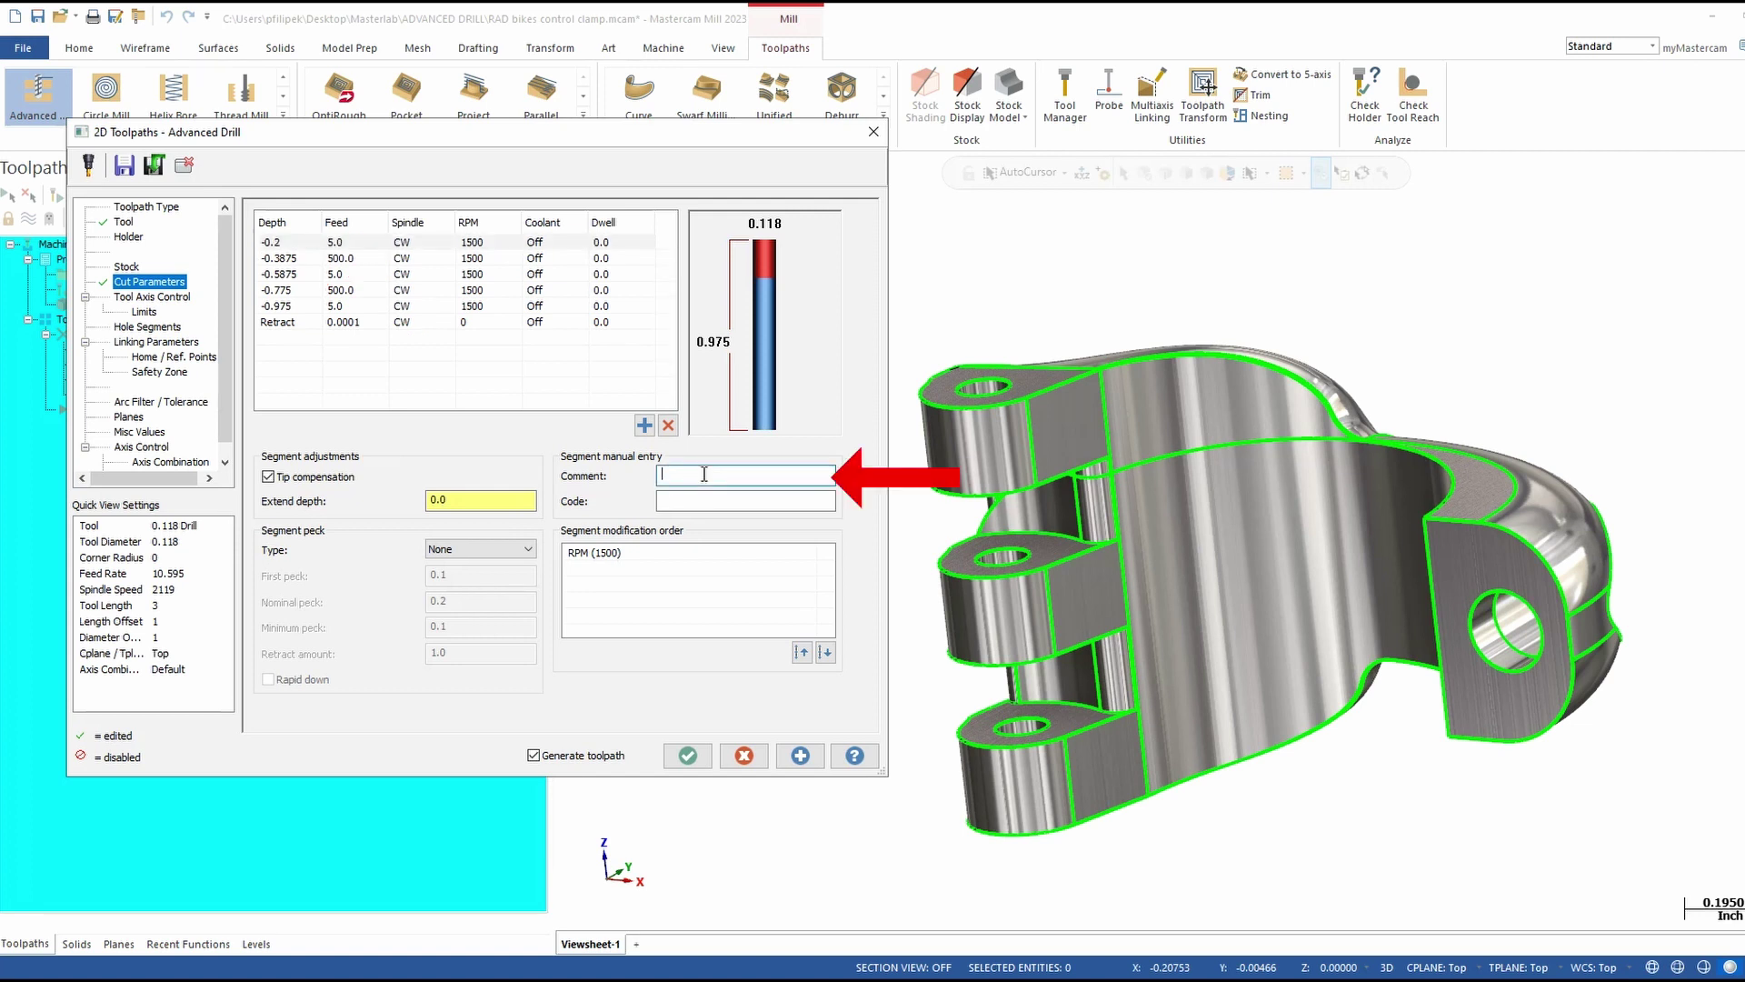
type("first")
Add the manual entry comment "third" to the -0.5875 depth segment
left_click(286, 274)
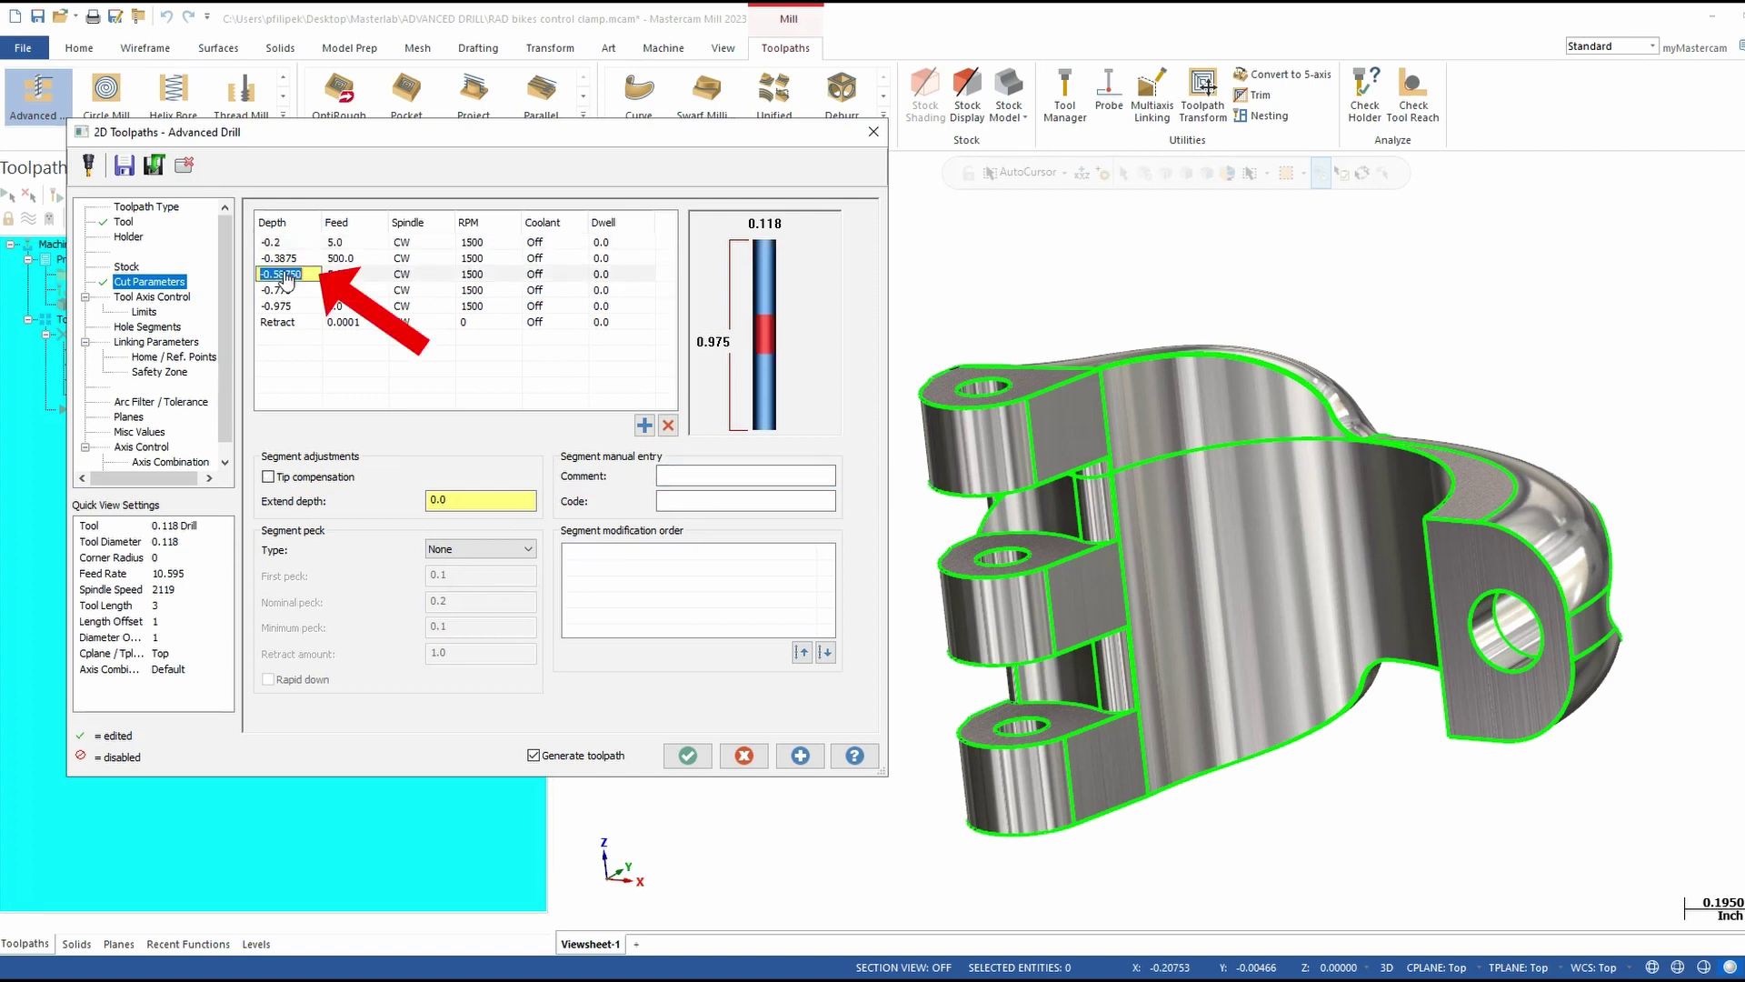
left_click(711, 473)
type("thr")
type("rd")
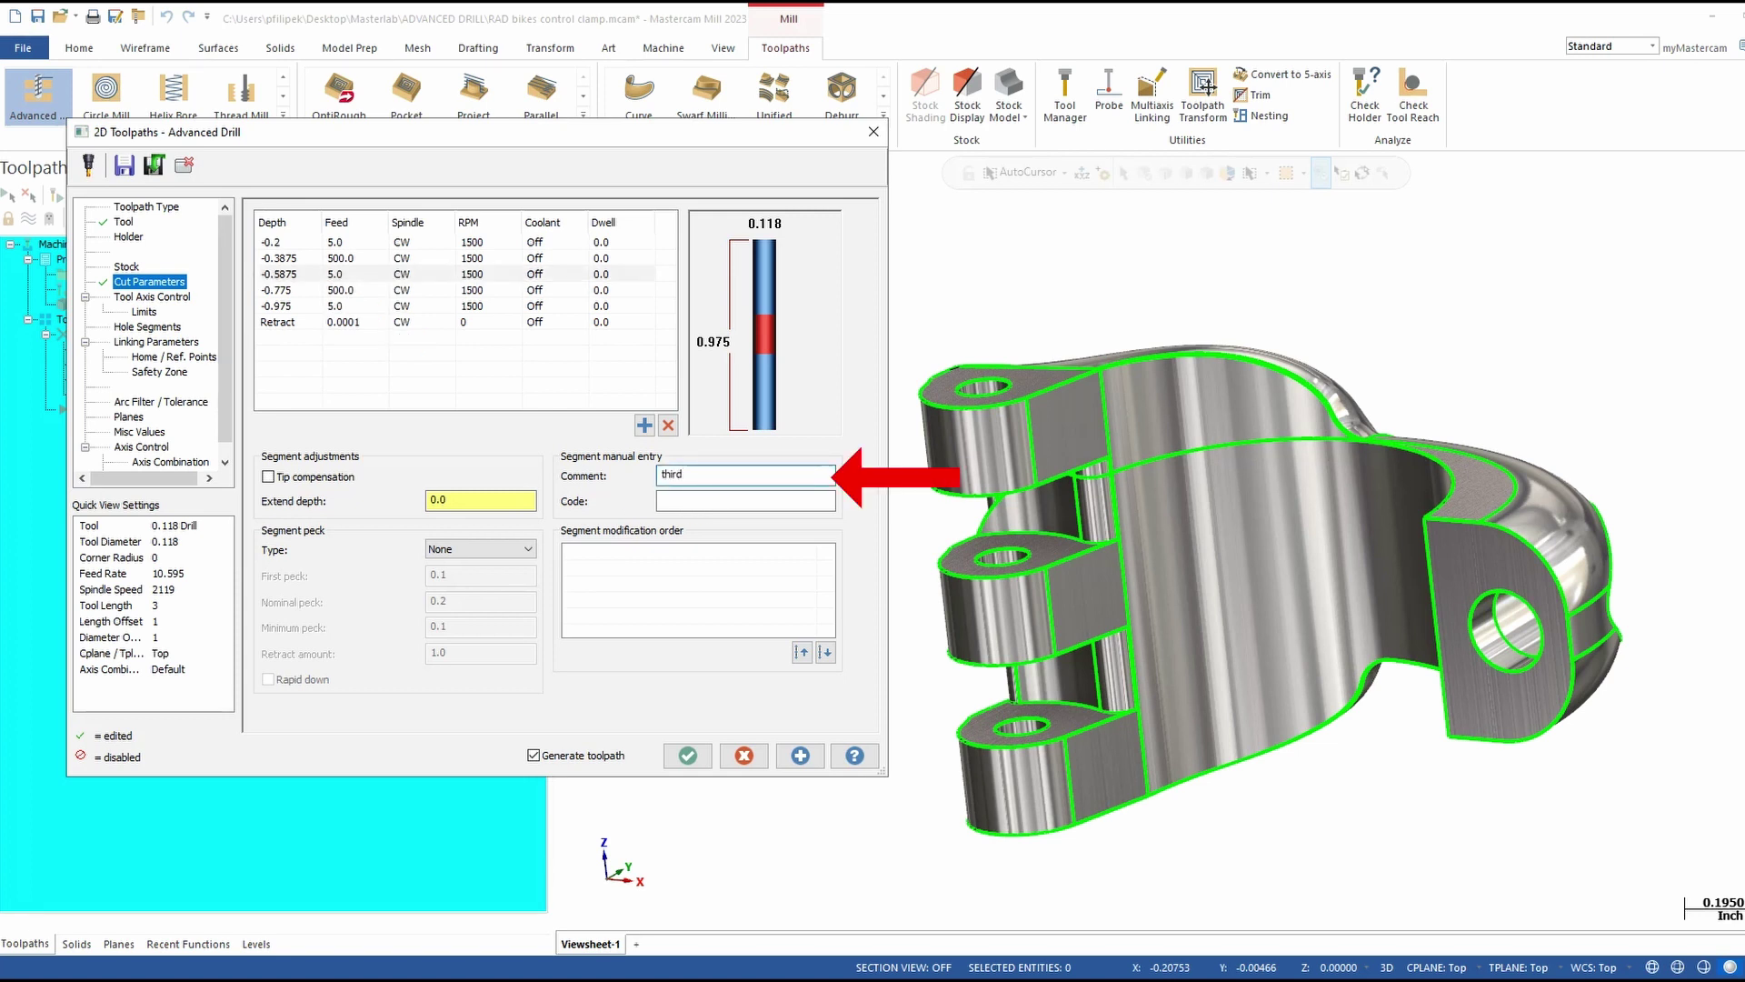
left_click(703, 503)
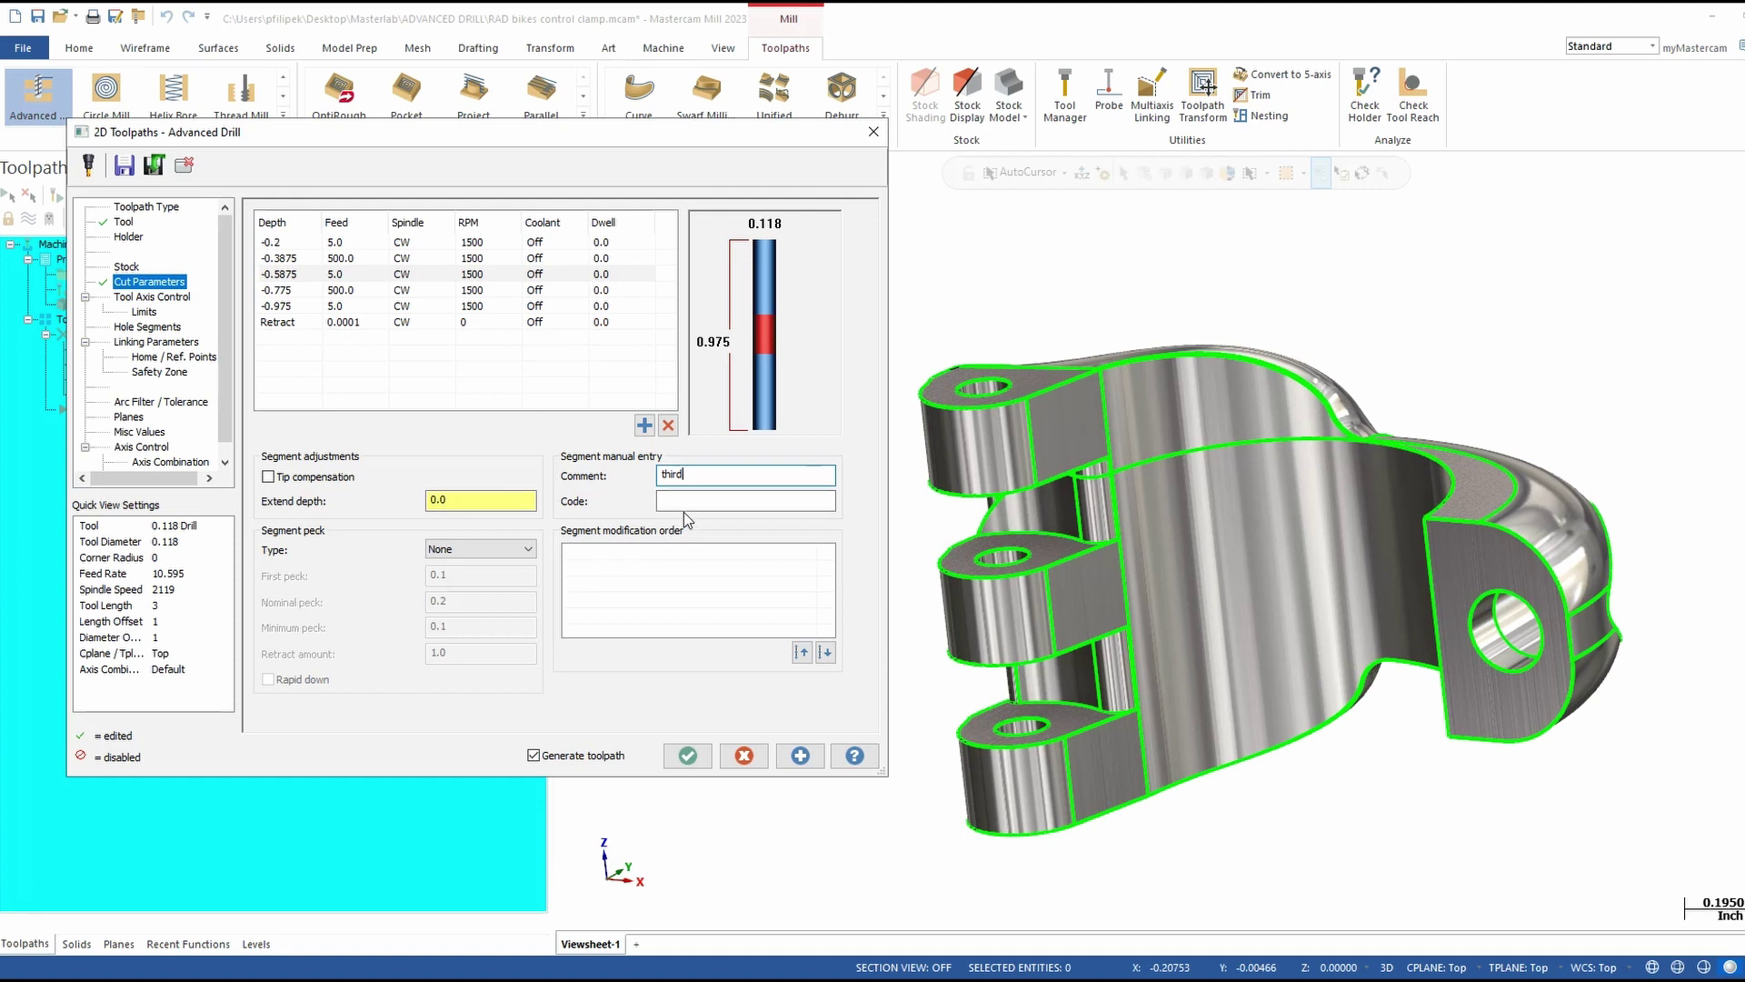
Reselect the -0.2 depth segment and examine its segment modification order
left_click(417, 306)
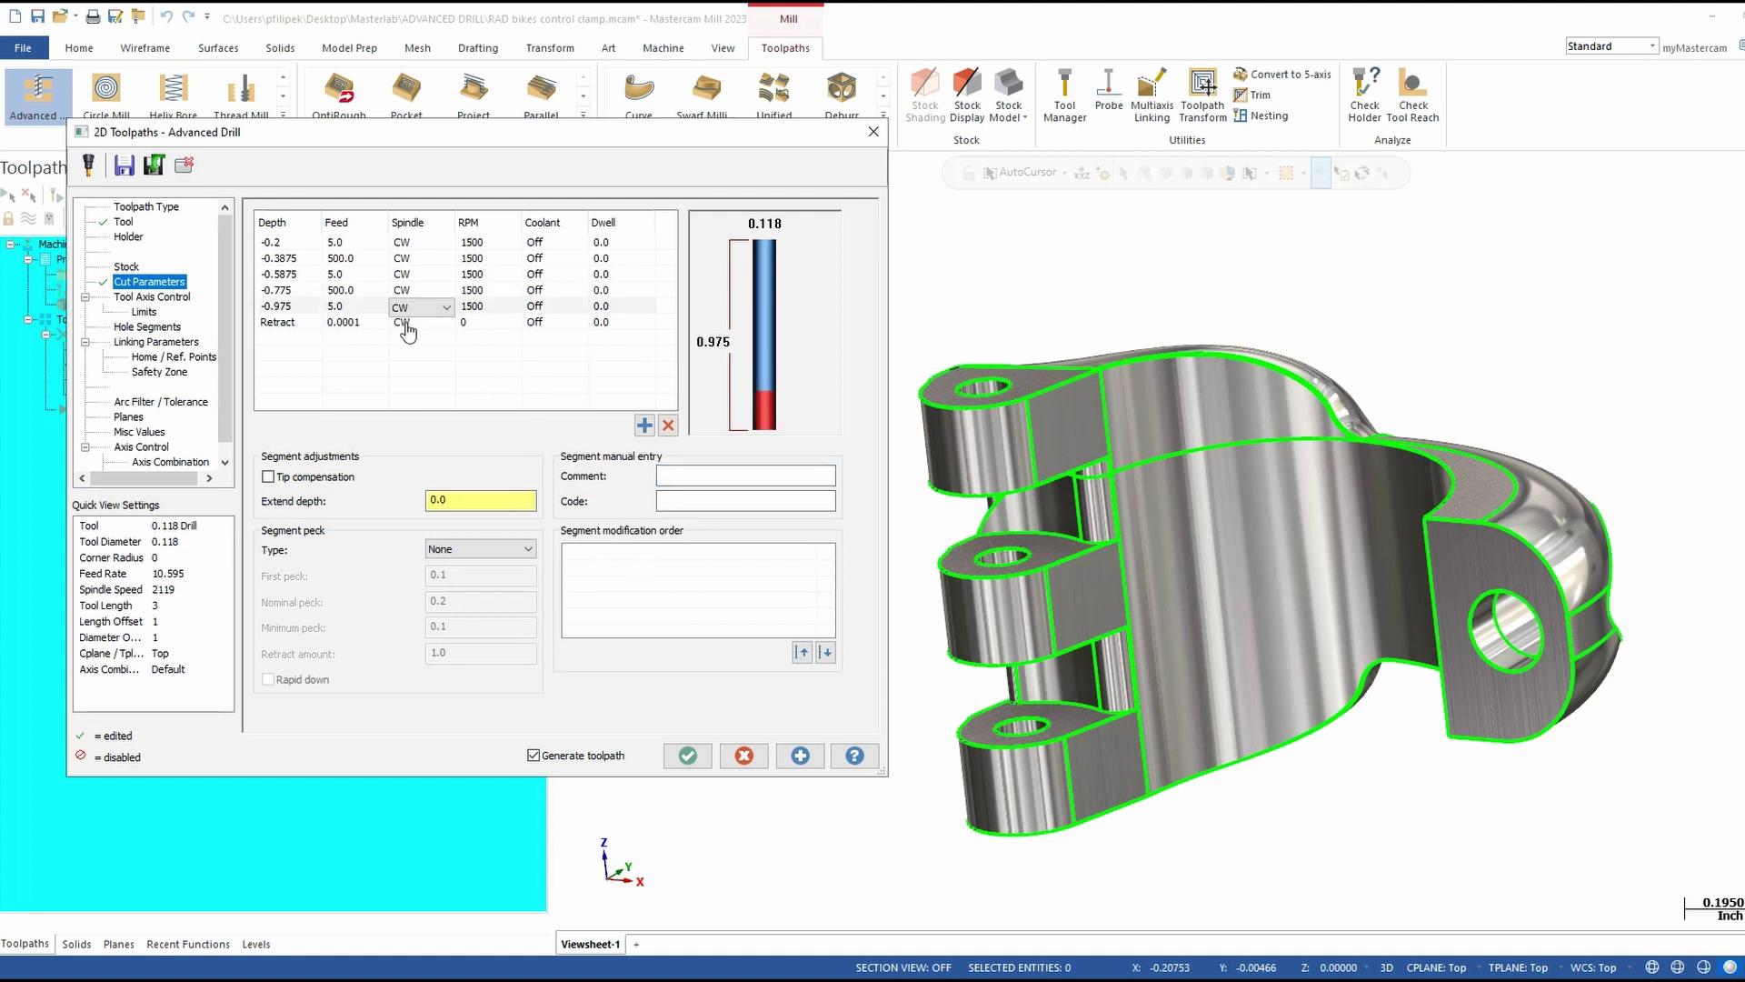
left_click(348, 243)
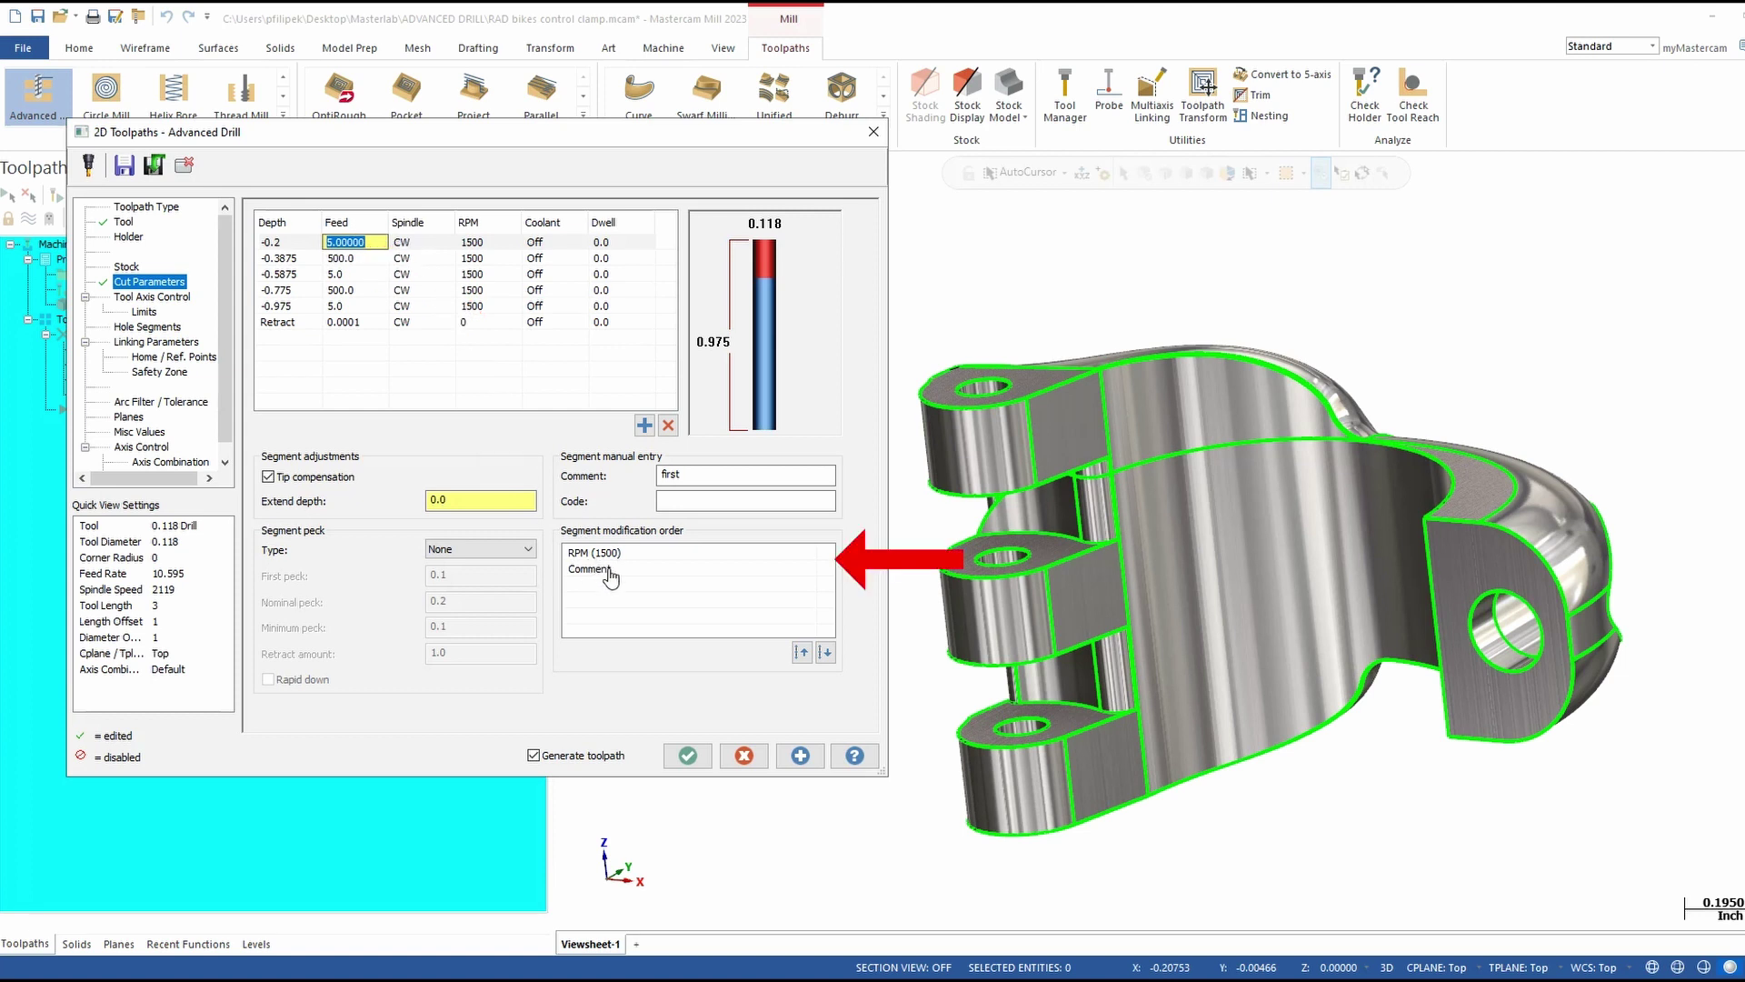
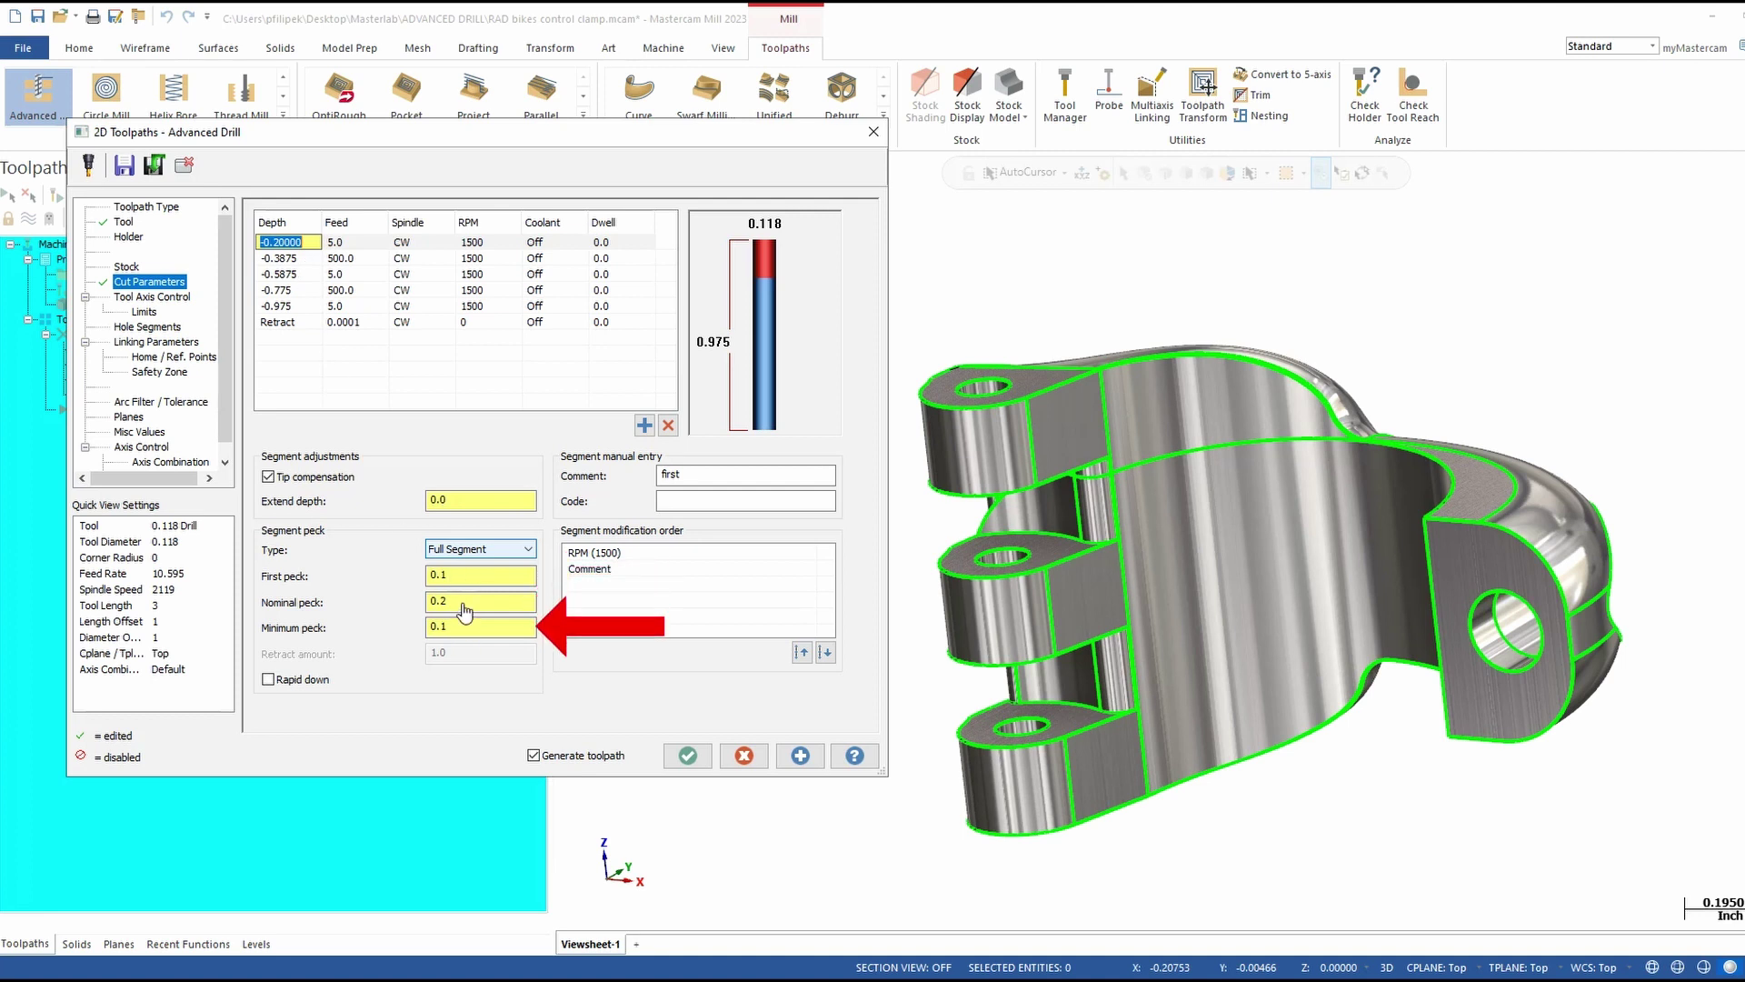
Examine the toolpath's tool axis control, hole segments, linking parameters and stock settings
left_click(169, 298)
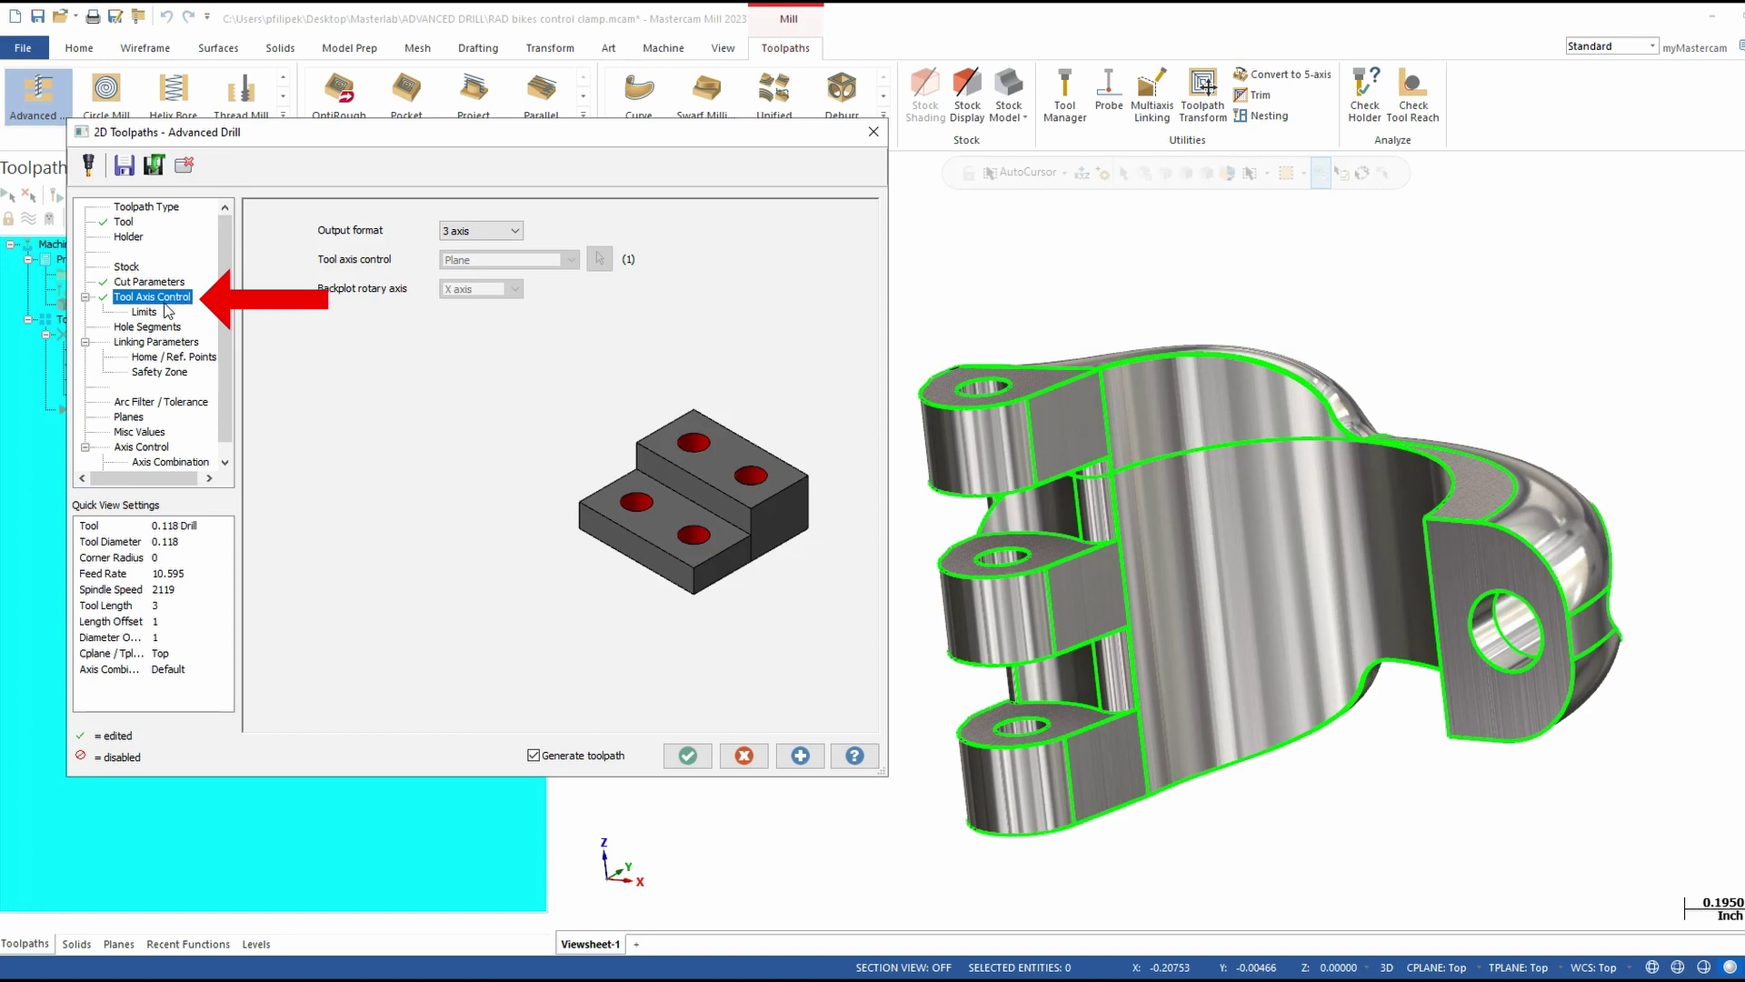
left_click(150, 326)
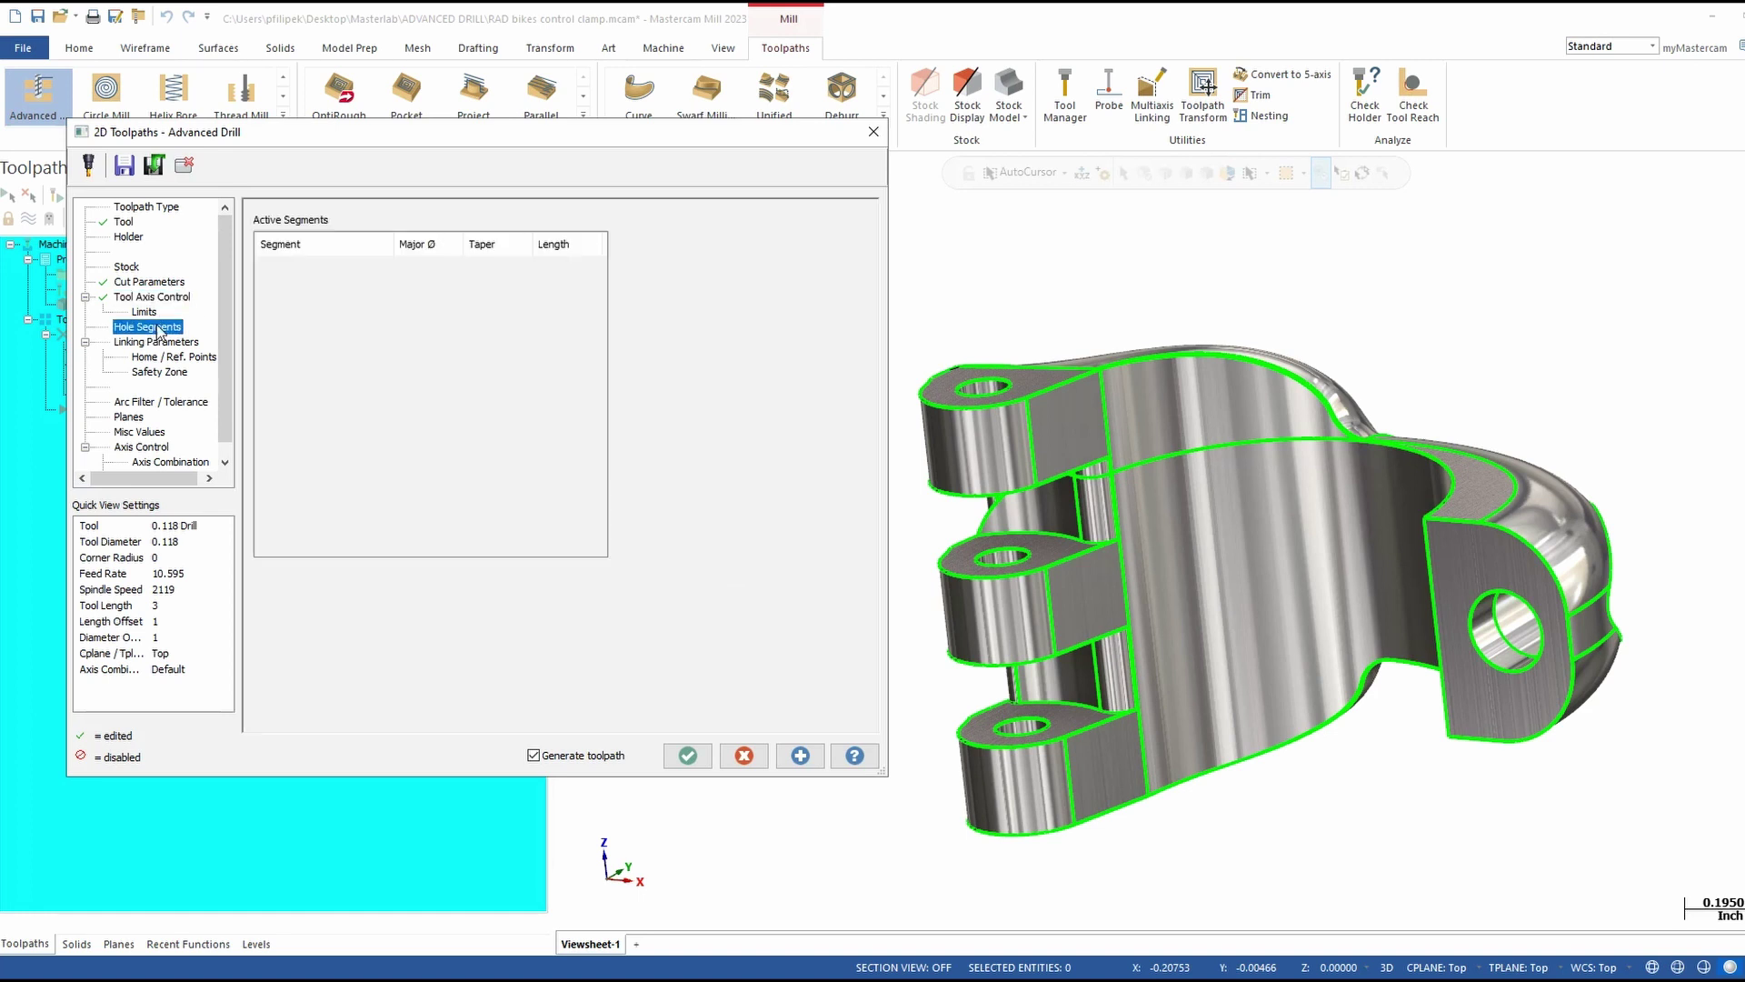
left_click(164, 343)
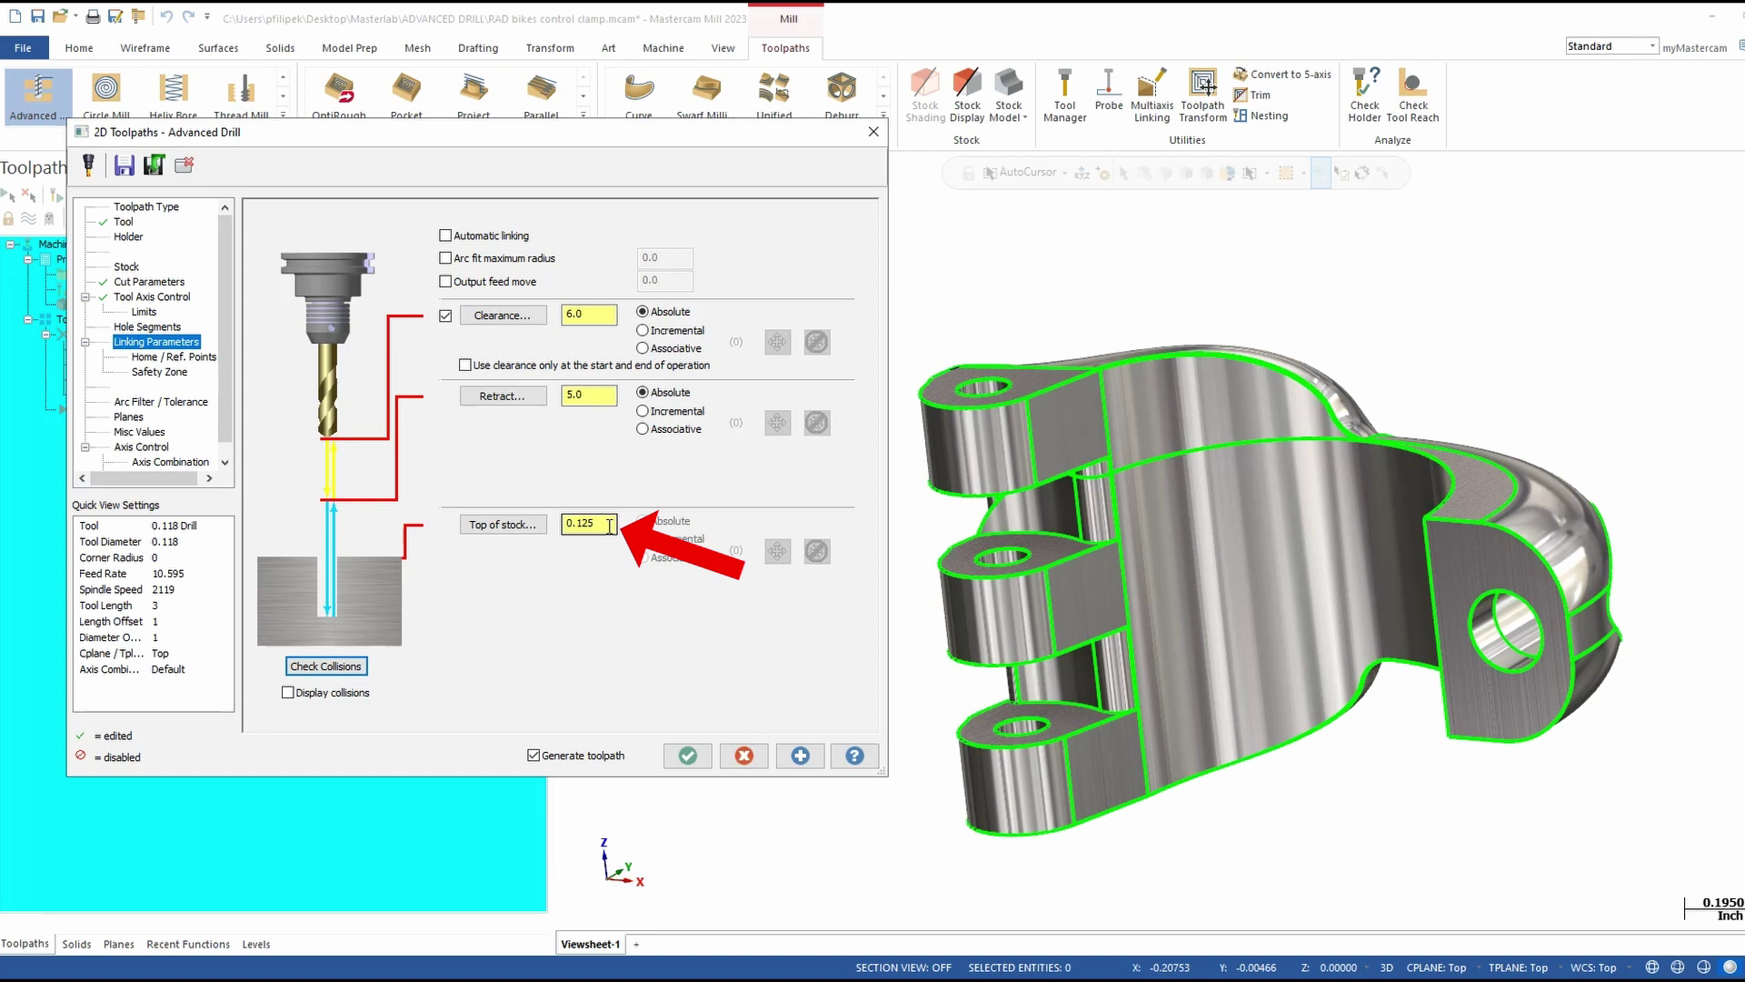
left_click(131, 266)
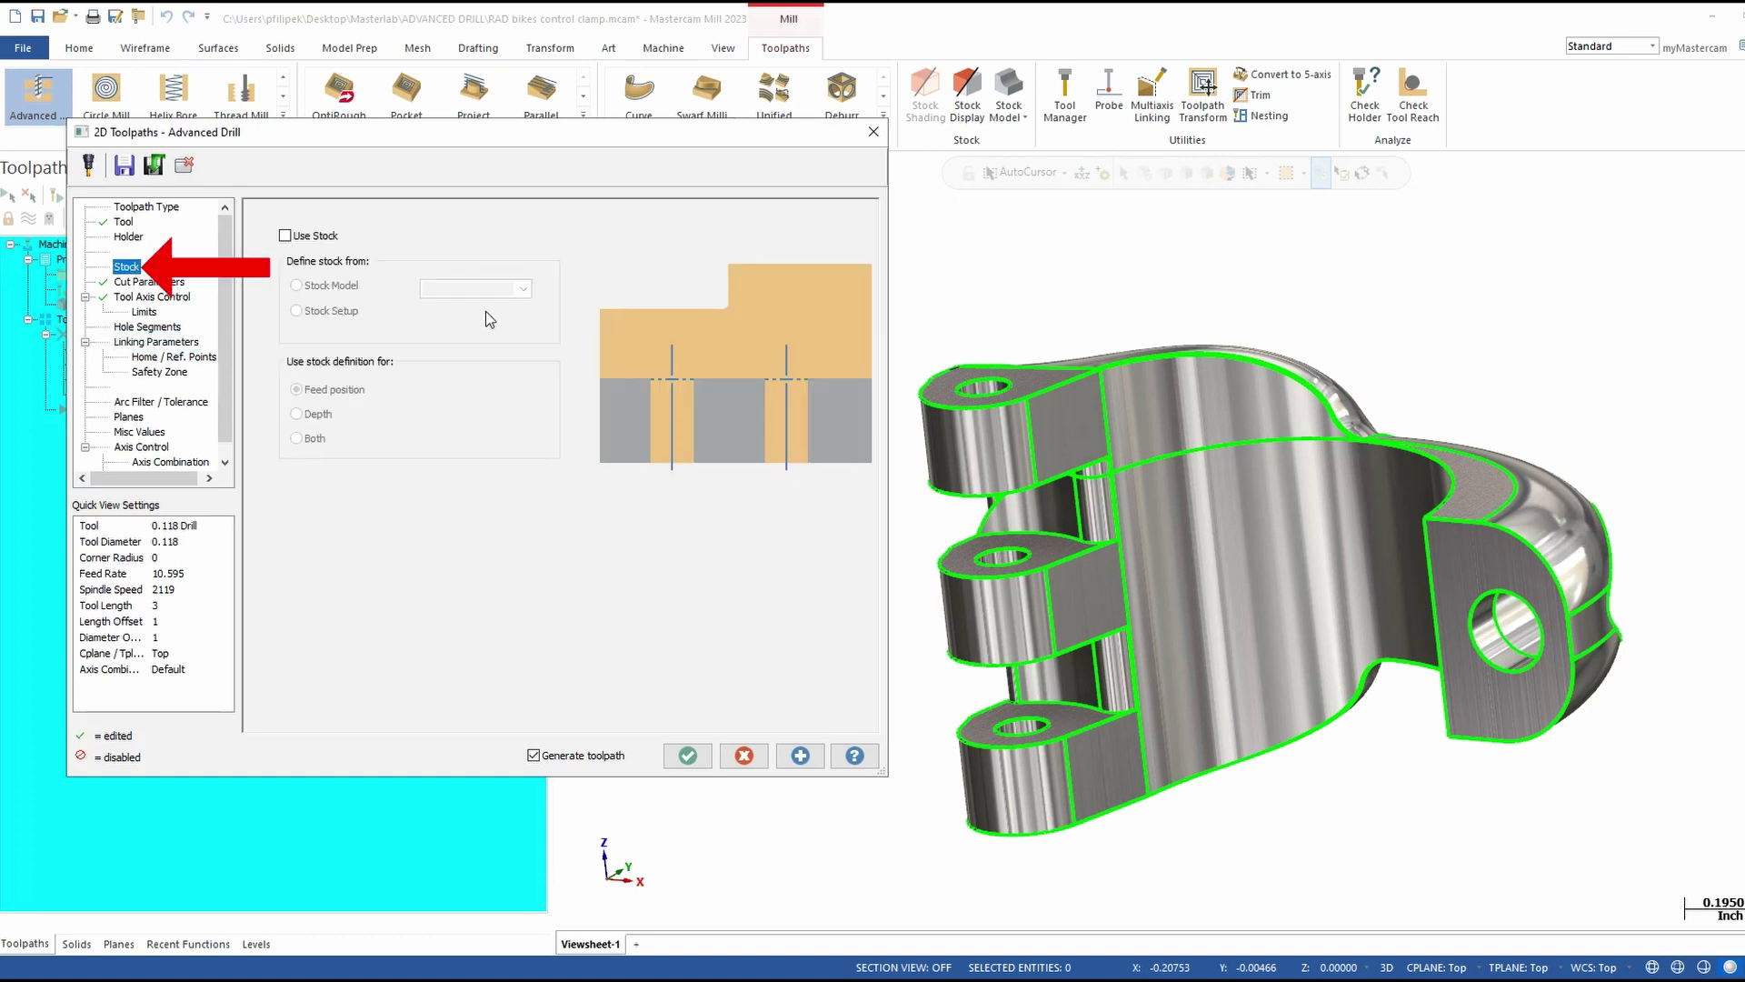
Return to the cut parameters and examine the peck types offered for the -0.2 depth segment
left_click(151, 283)
left_click(529, 550)
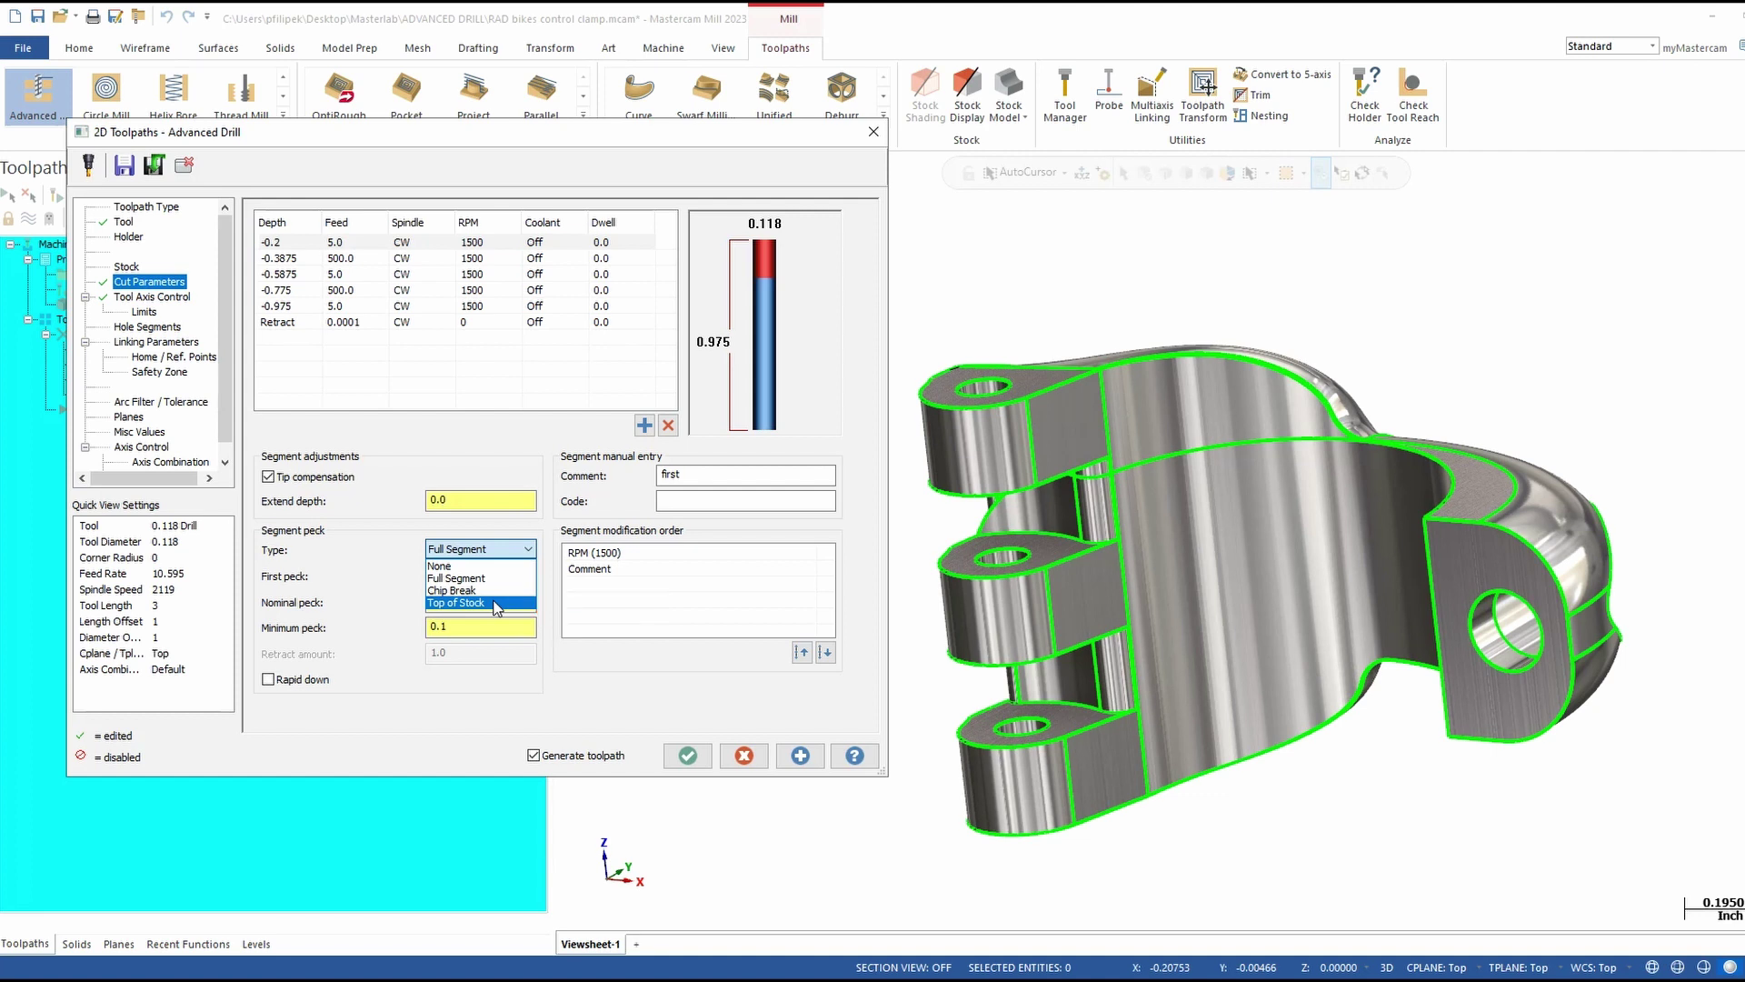
left_click(378, 574)
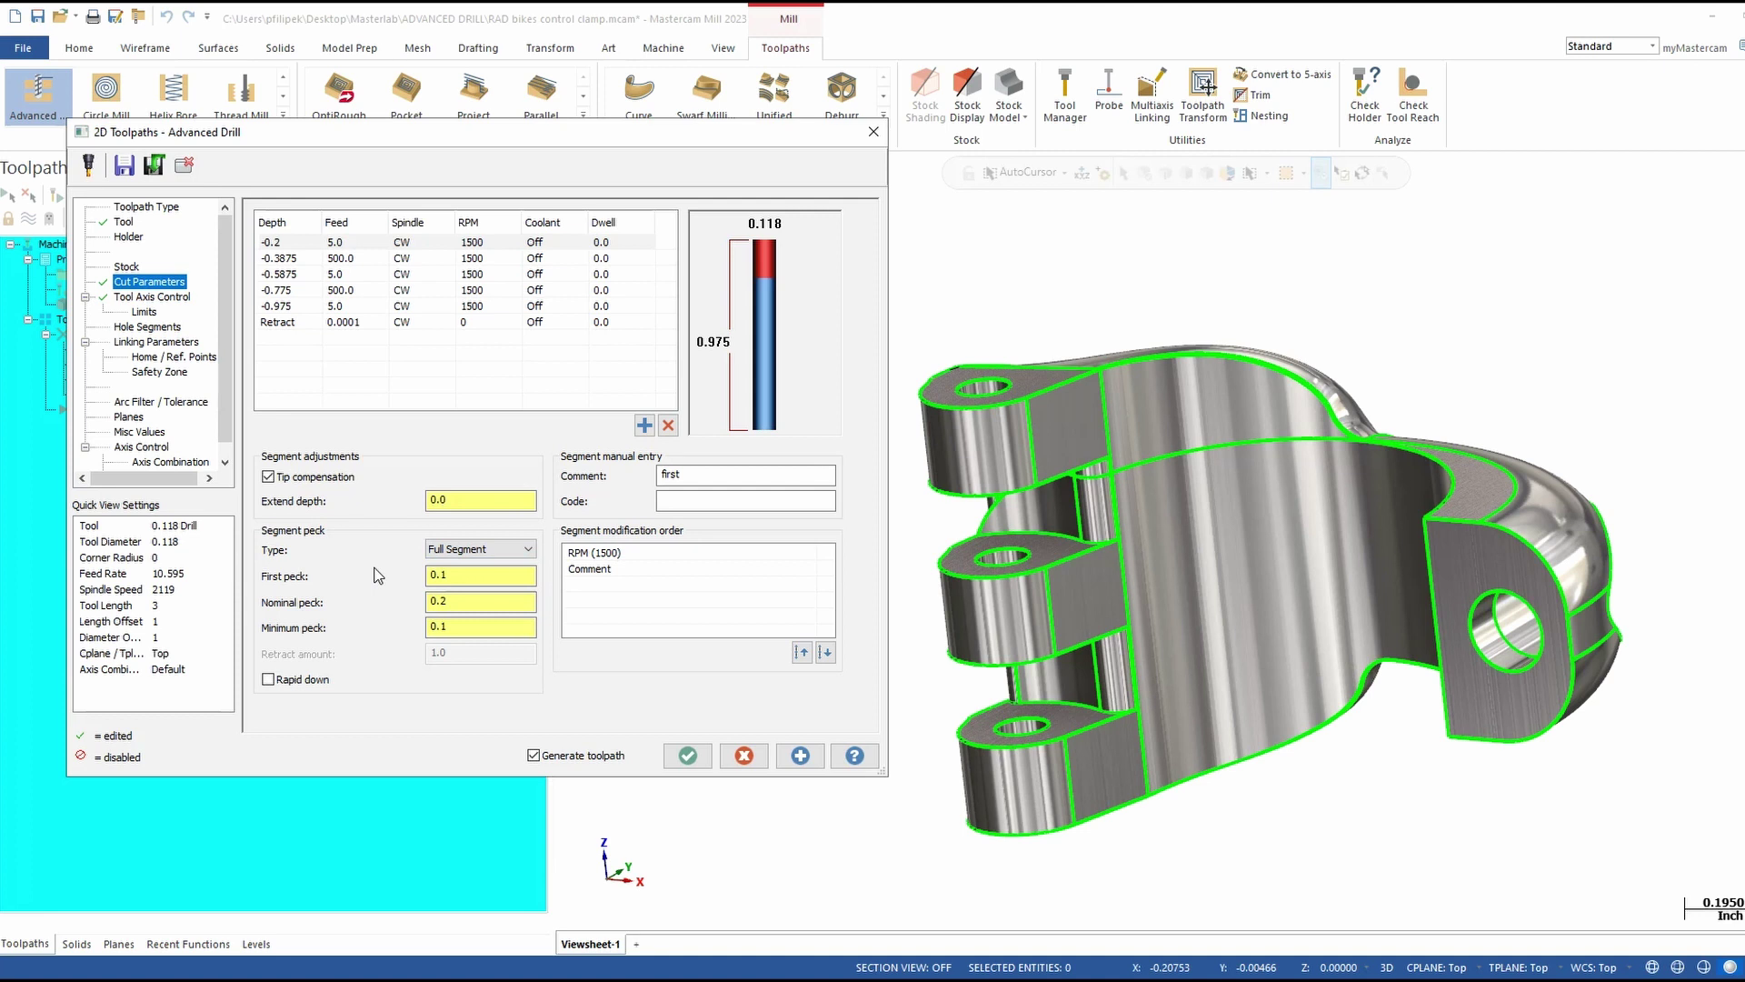
Inspect individual segments' settings by picking them in the hole preview, ending with the -0.2 segment
left_click(763, 350)
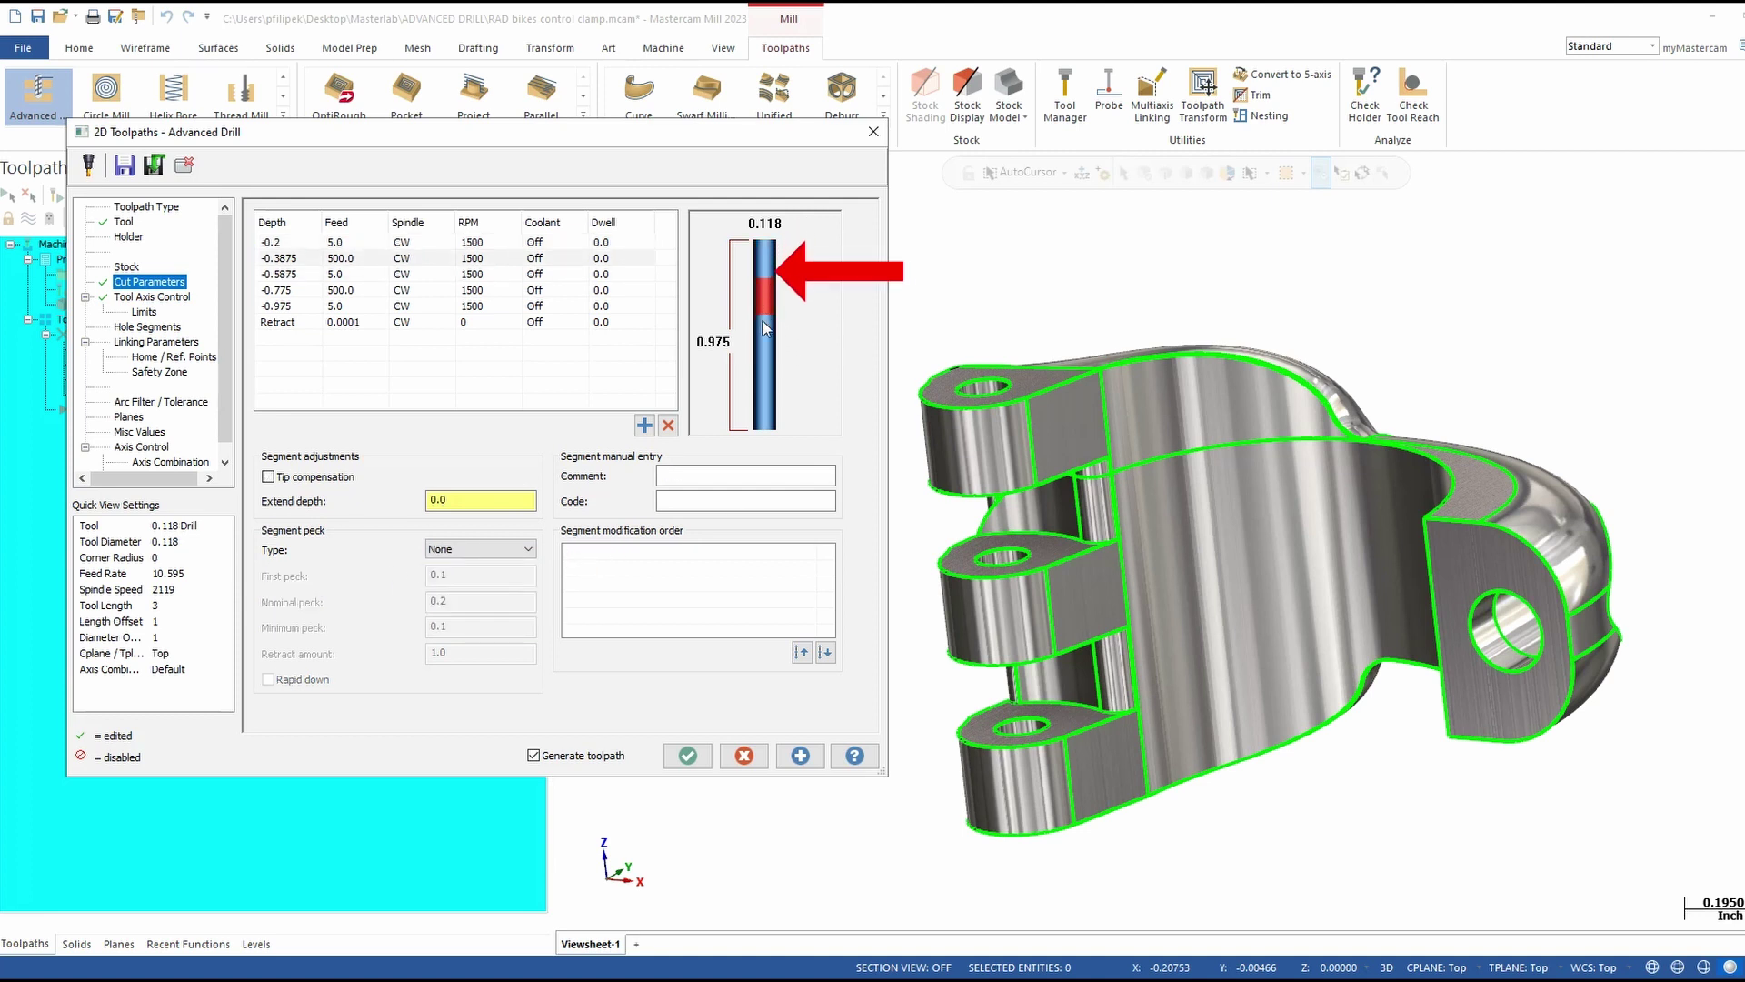
left_click(771, 357)
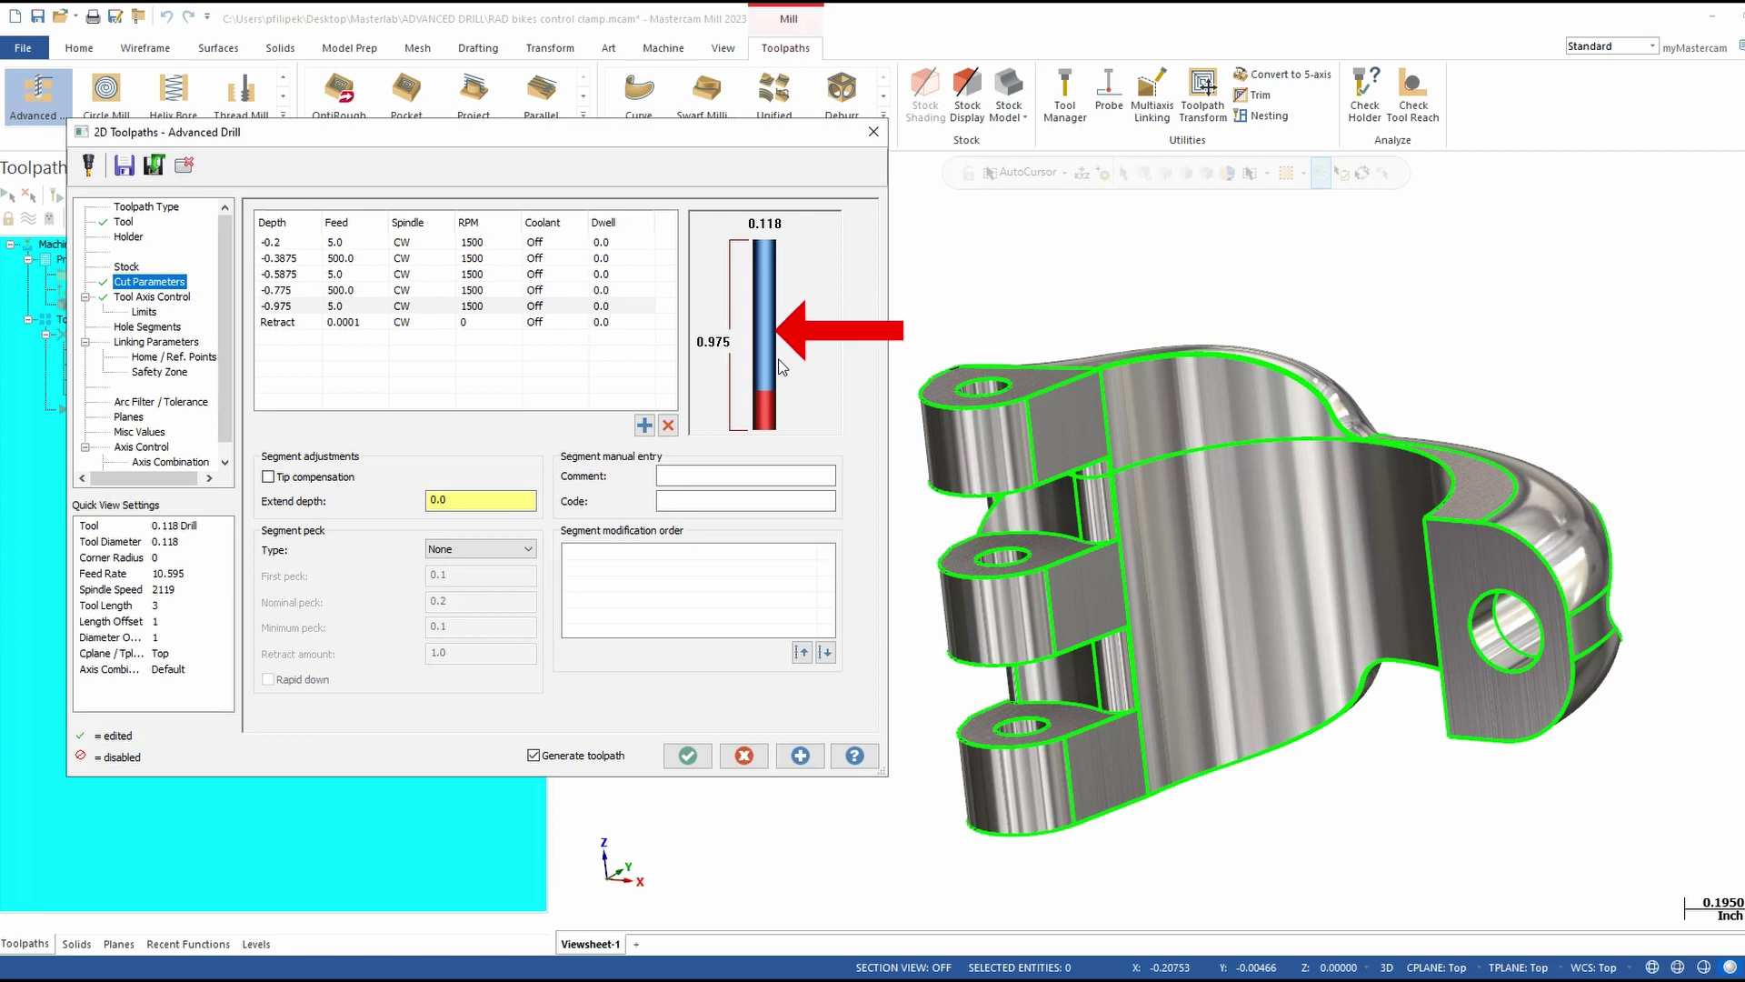
left_click(769, 264)
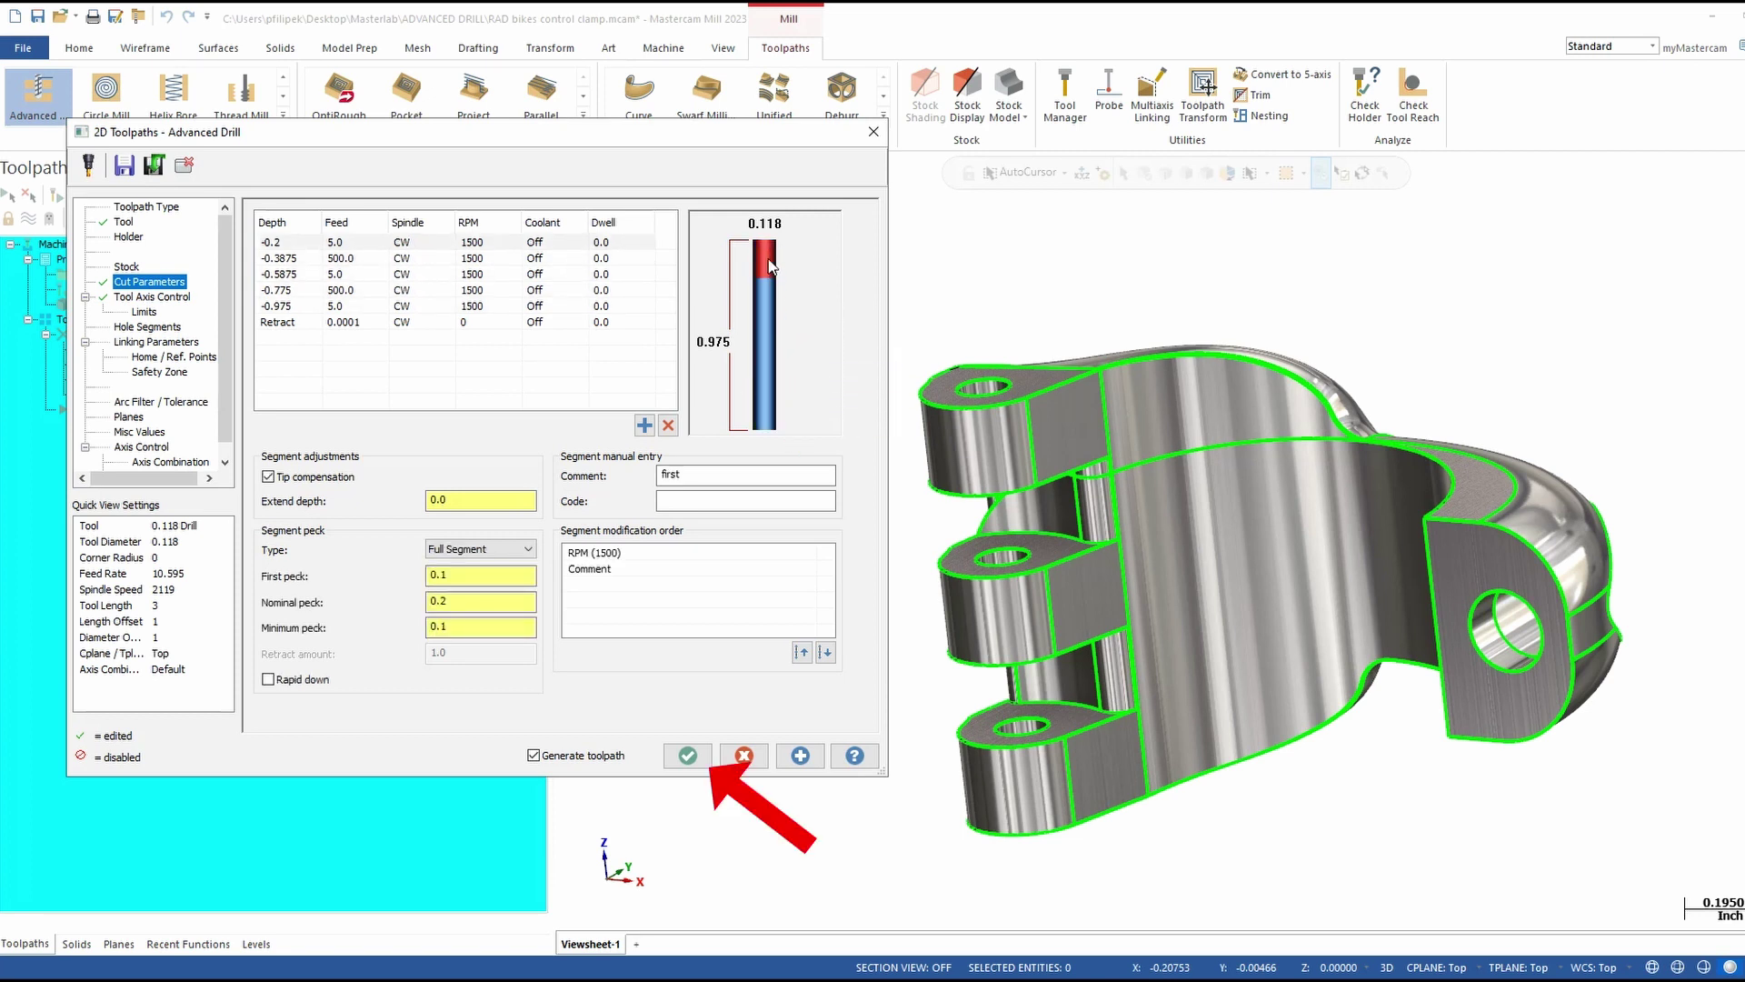
Generate the Advanced Drill toolpath and backplot the drill through the upper lug to the middle lug at Z-0.3875
left_click(685, 755)
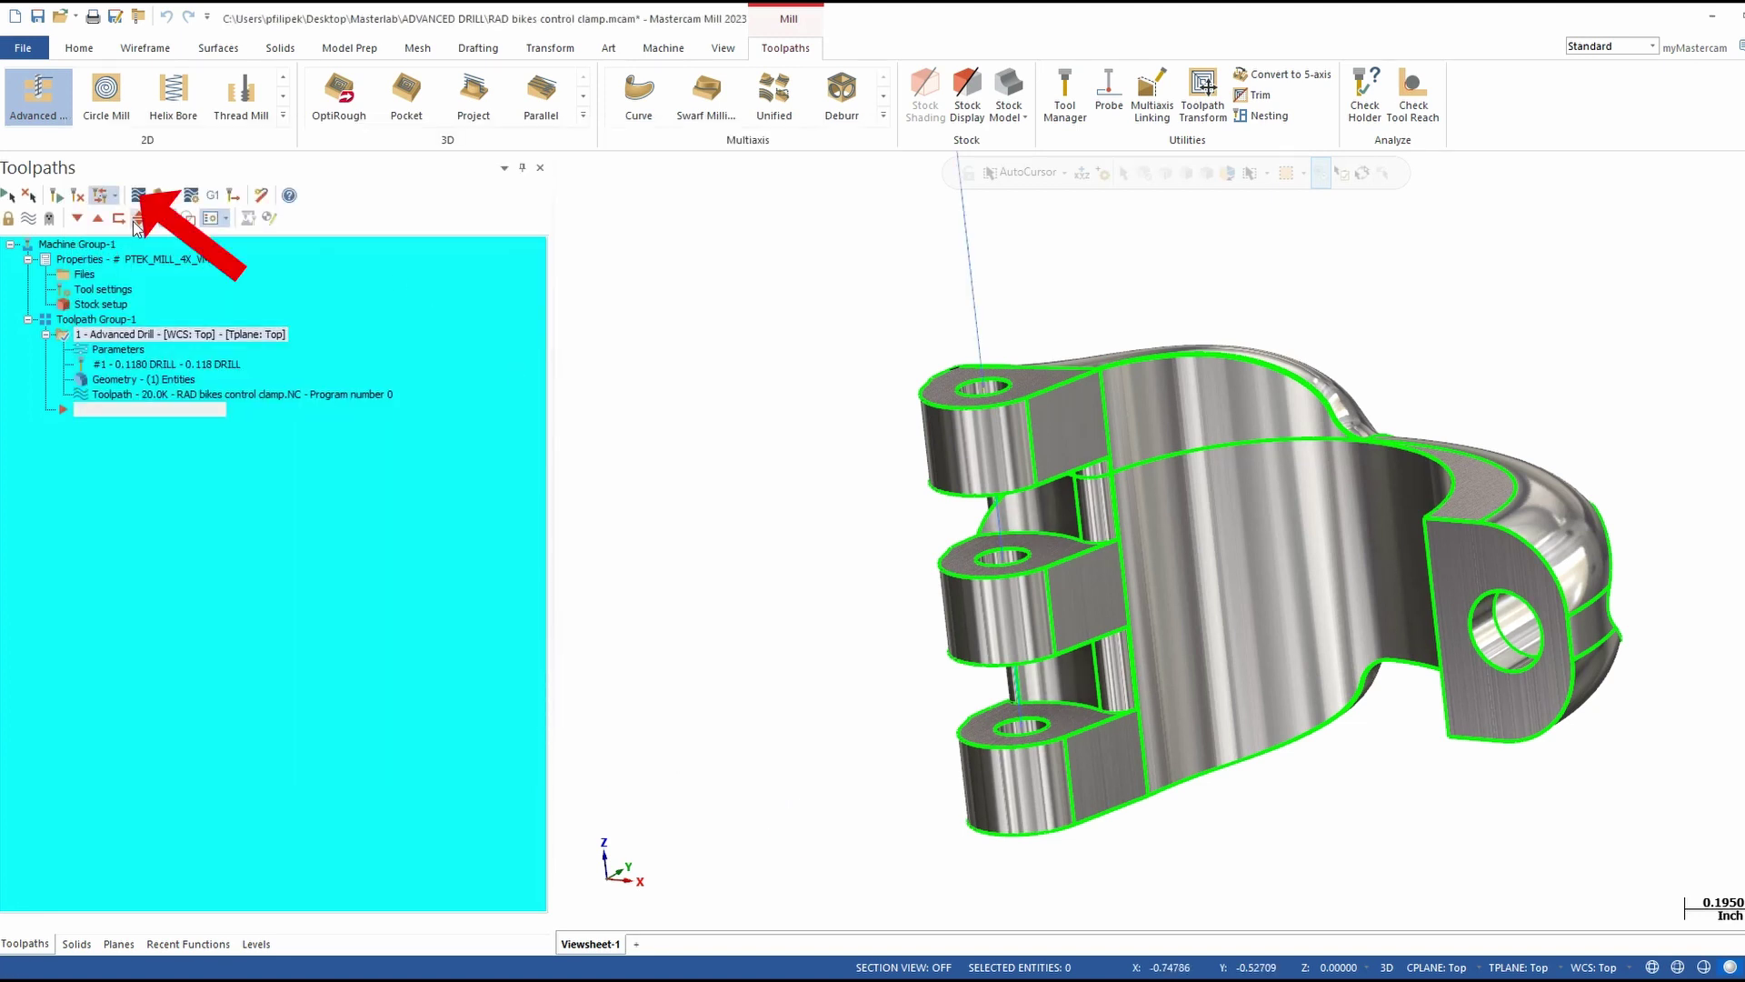
left_click(139, 196)
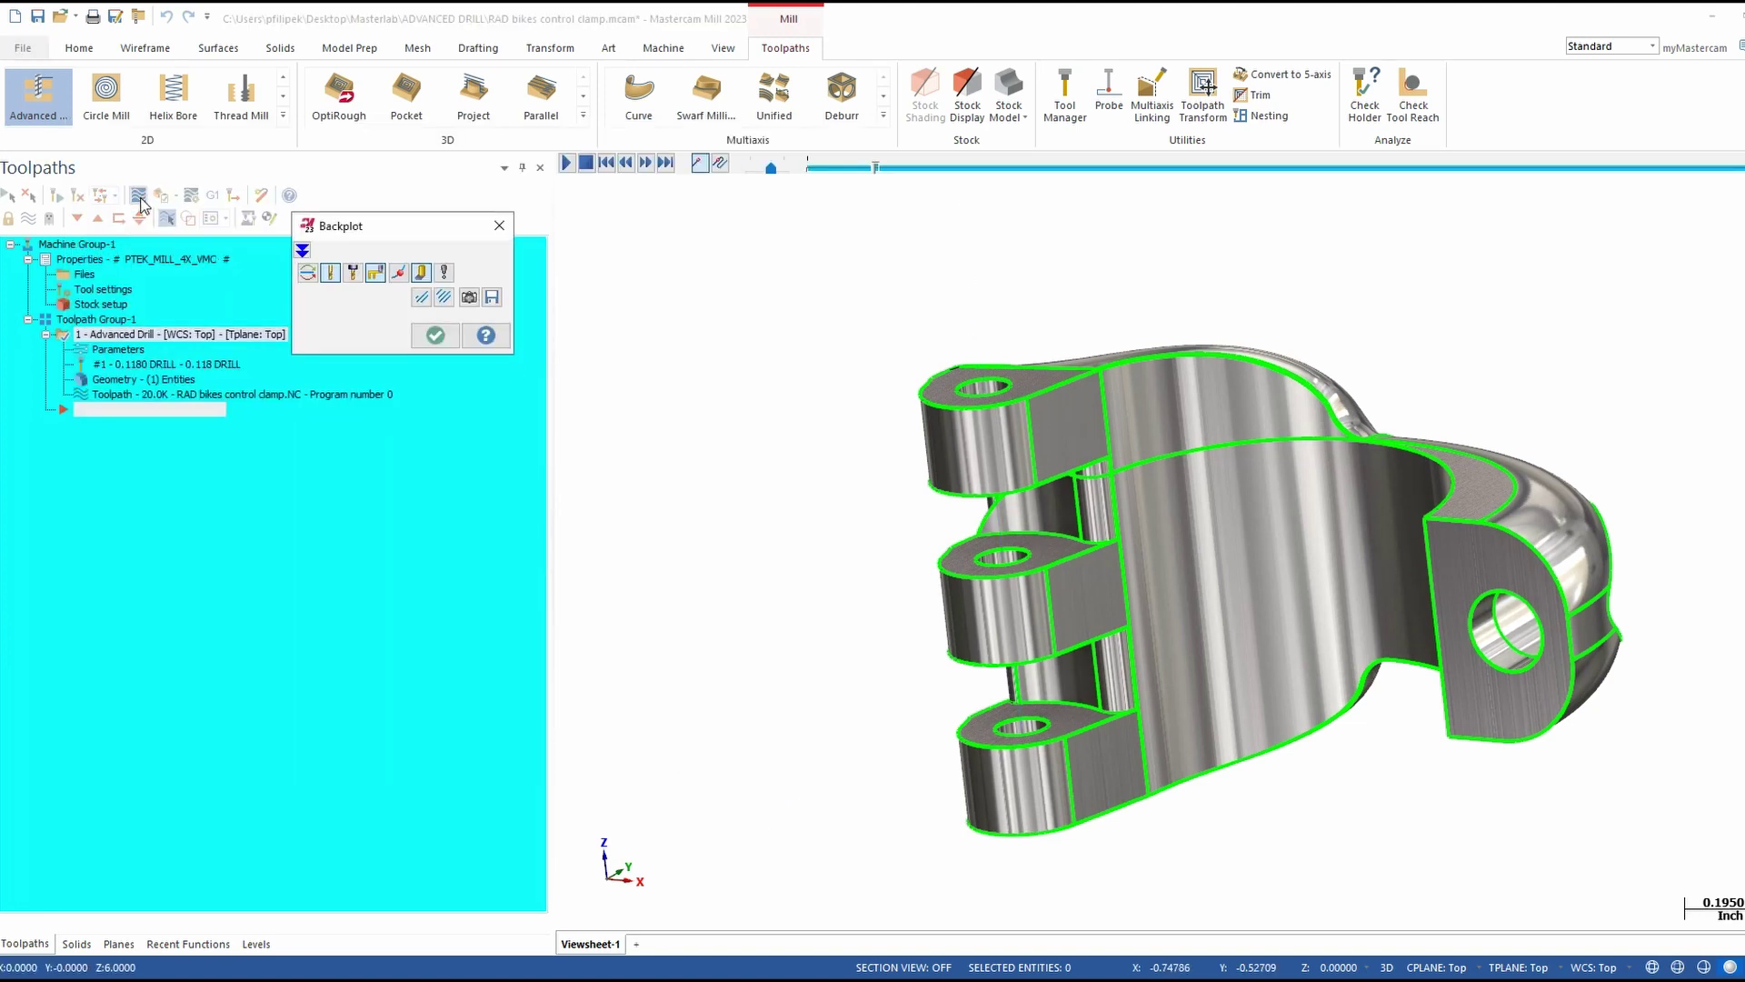
middle_click_drag(1032, 396, 989, 503)
scroll(989, 502, "up", 5)
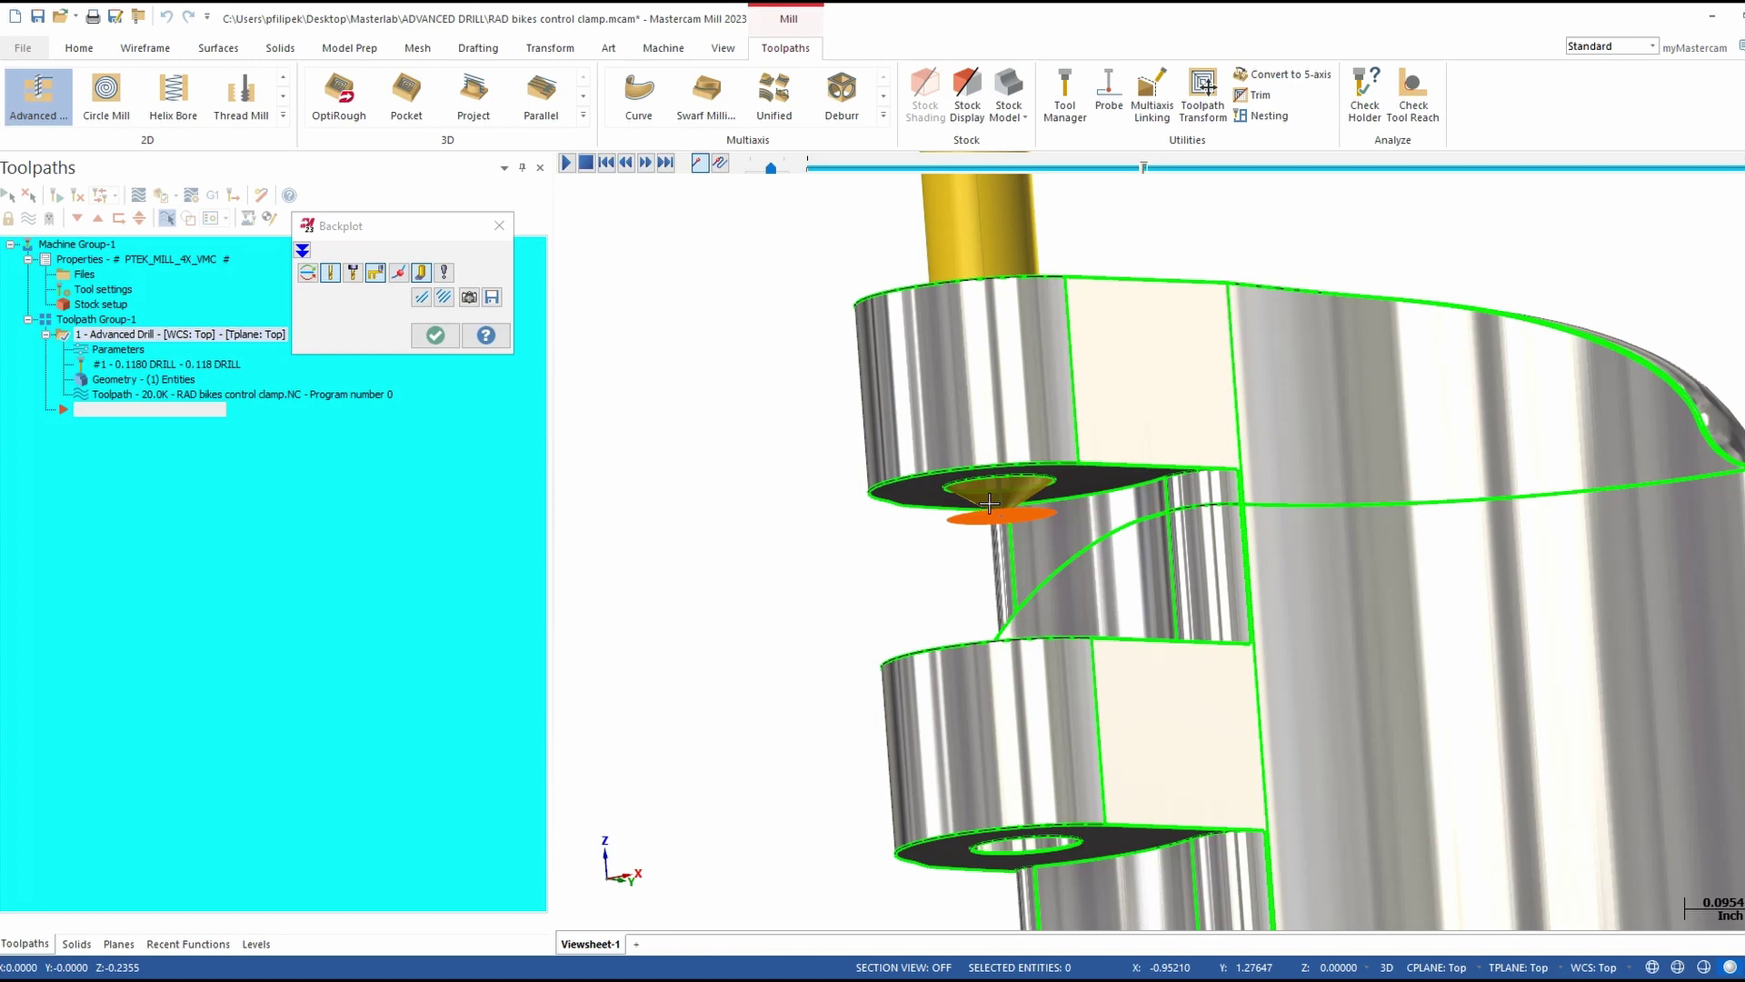
scroll(989, 503, "down", 2)
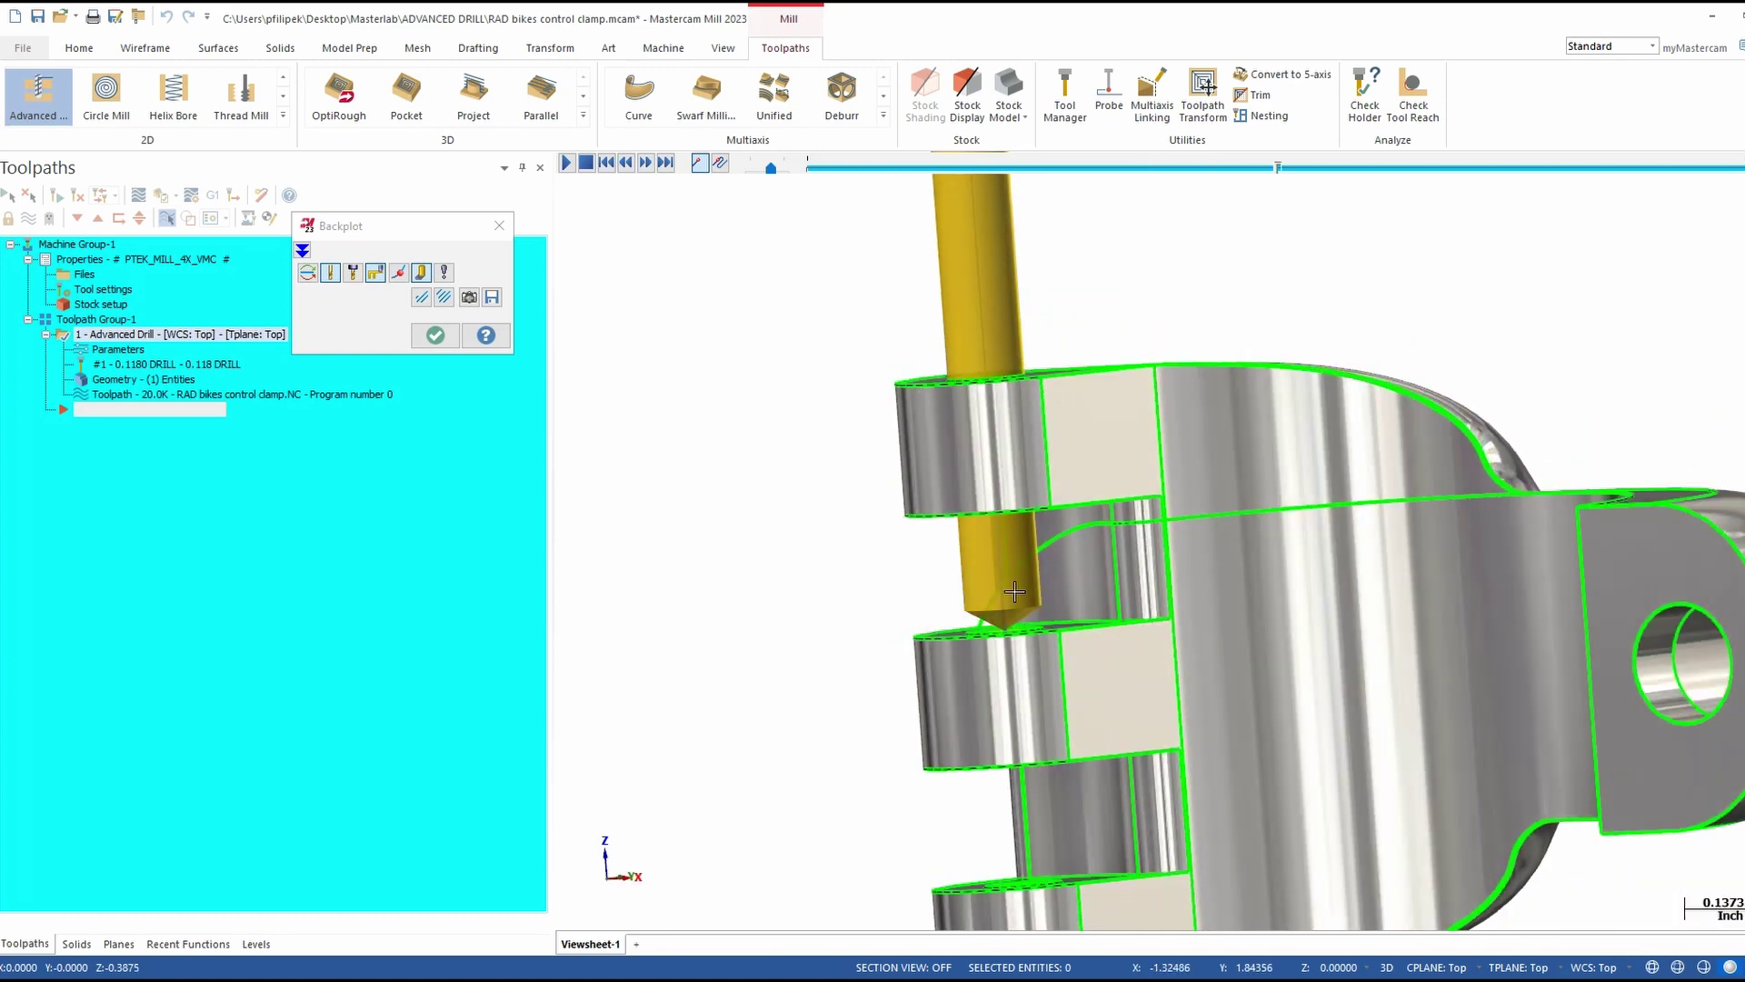
scroll(1015, 592, "up", 4)
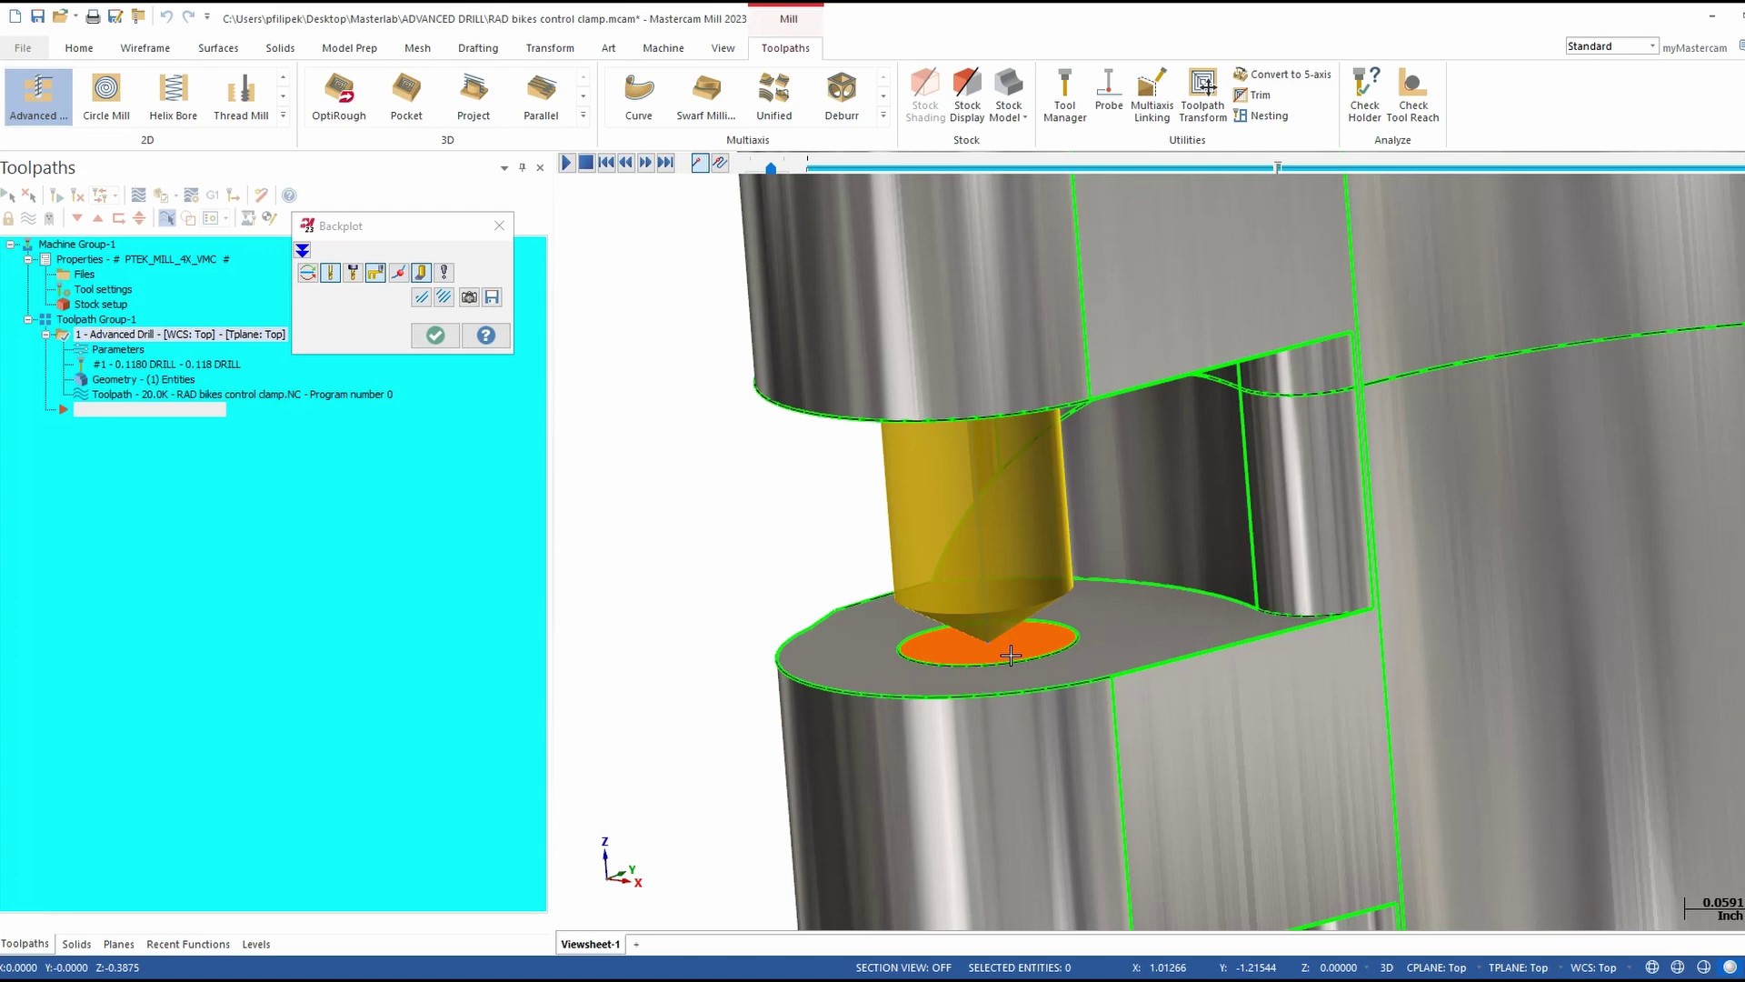
Backplot the remaining drill motion through the middle and lower lugs up to the retract, and end the backplot
scroll(1011, 655, "down", 2)
middle_click_drag(1011, 655, 1140, 462)
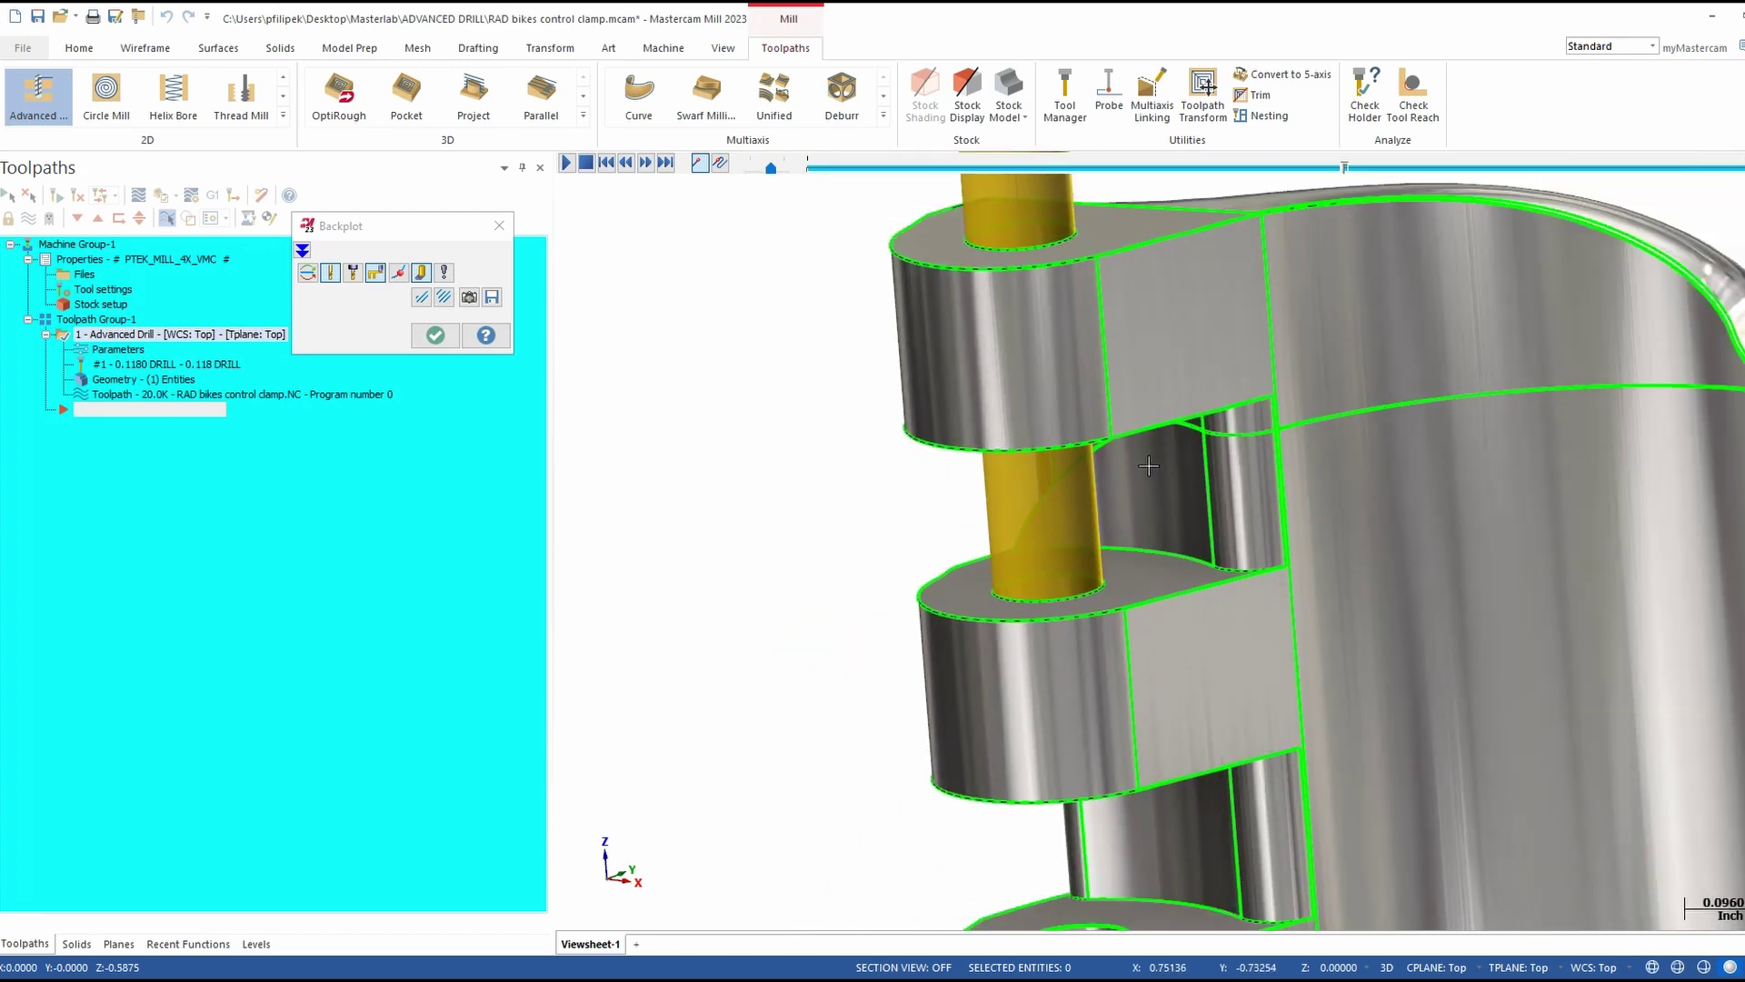
mouse_move(1145, 663)
middle_mouse_down()
mouse_move(1137, 563)
mouse_move(1169, 612)
mouse_move(1152, 665)
middle_mouse_up()
scroll(1137, 563, "down", 2)
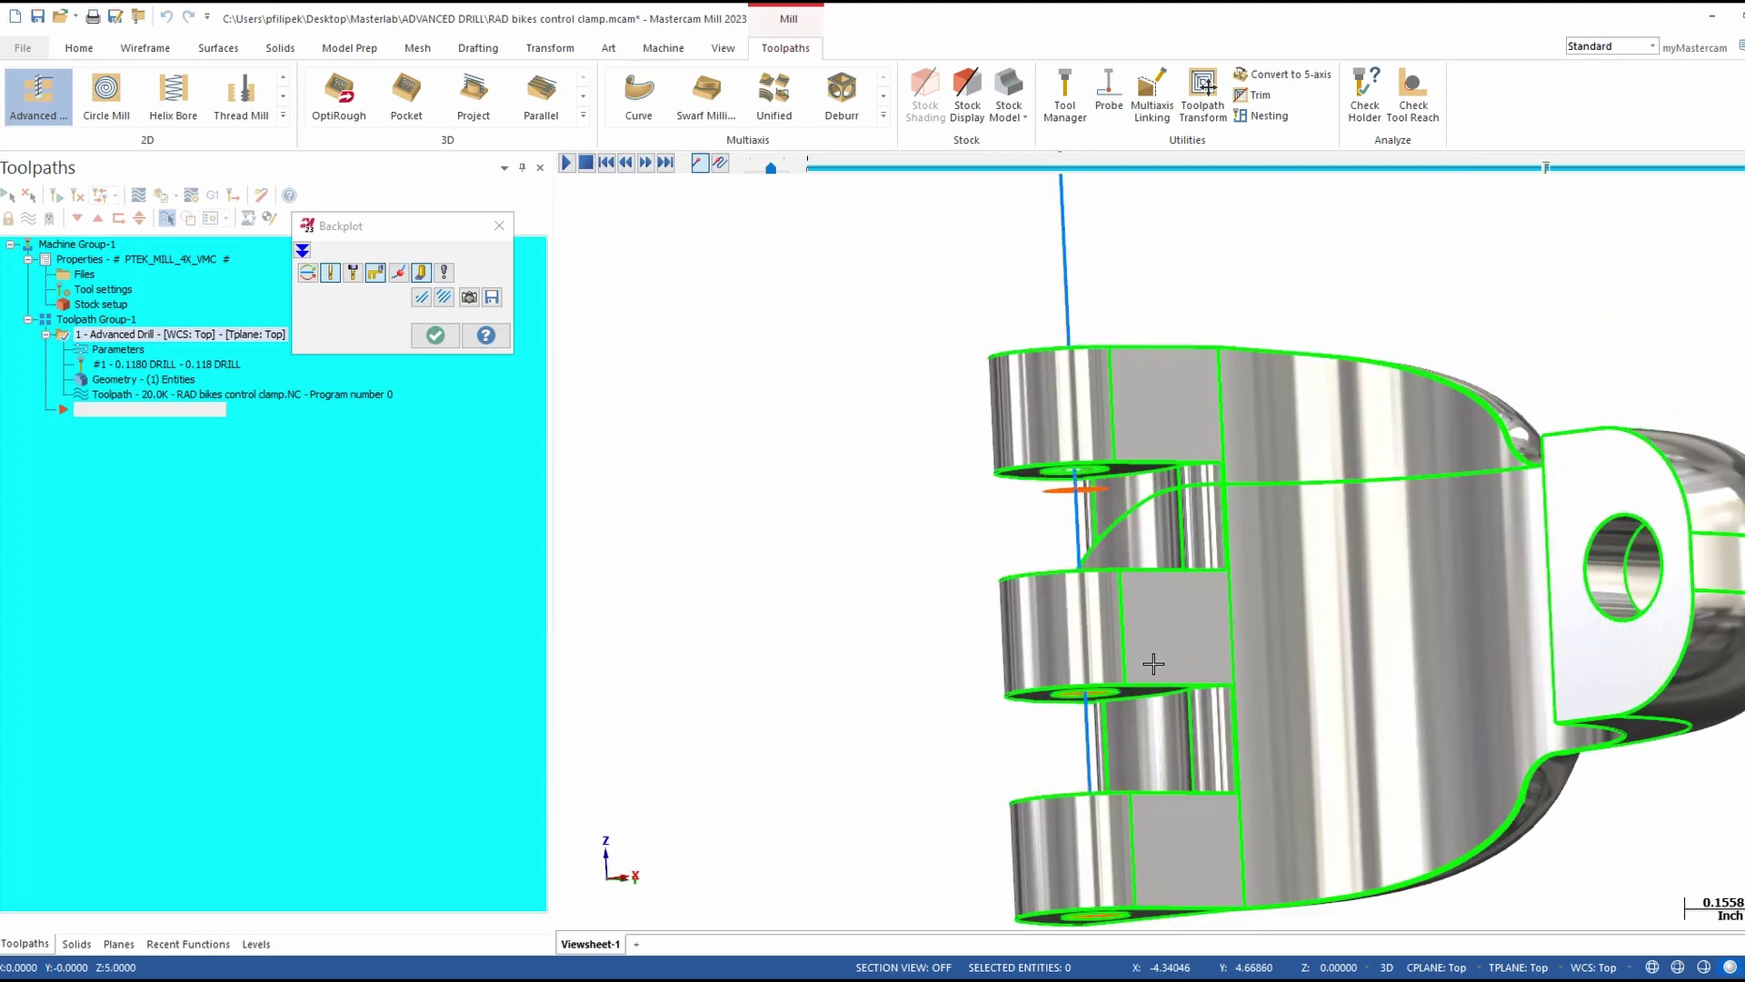
scroll(1103, 888, "down", 1)
scroll(1120, 887, "up", 3)
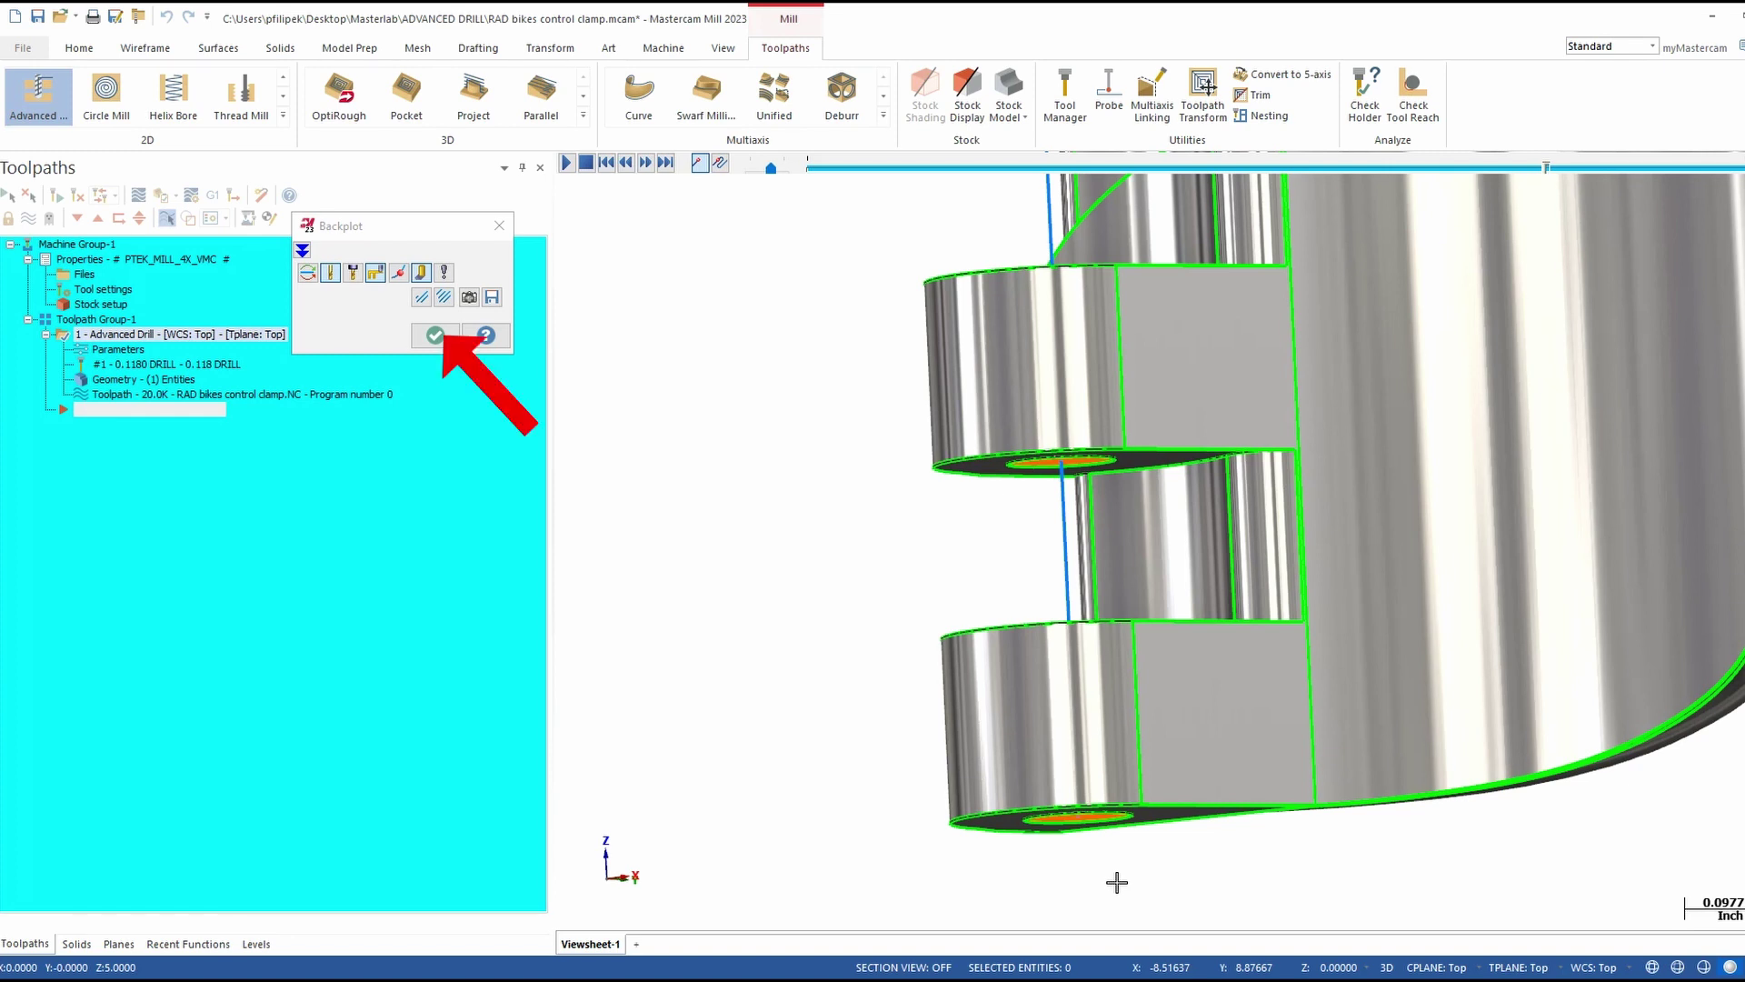
left_click(436, 336)
Post the Advanced Drill operation to an .NC file with overwrite and edit enabled
left_click(233, 194)
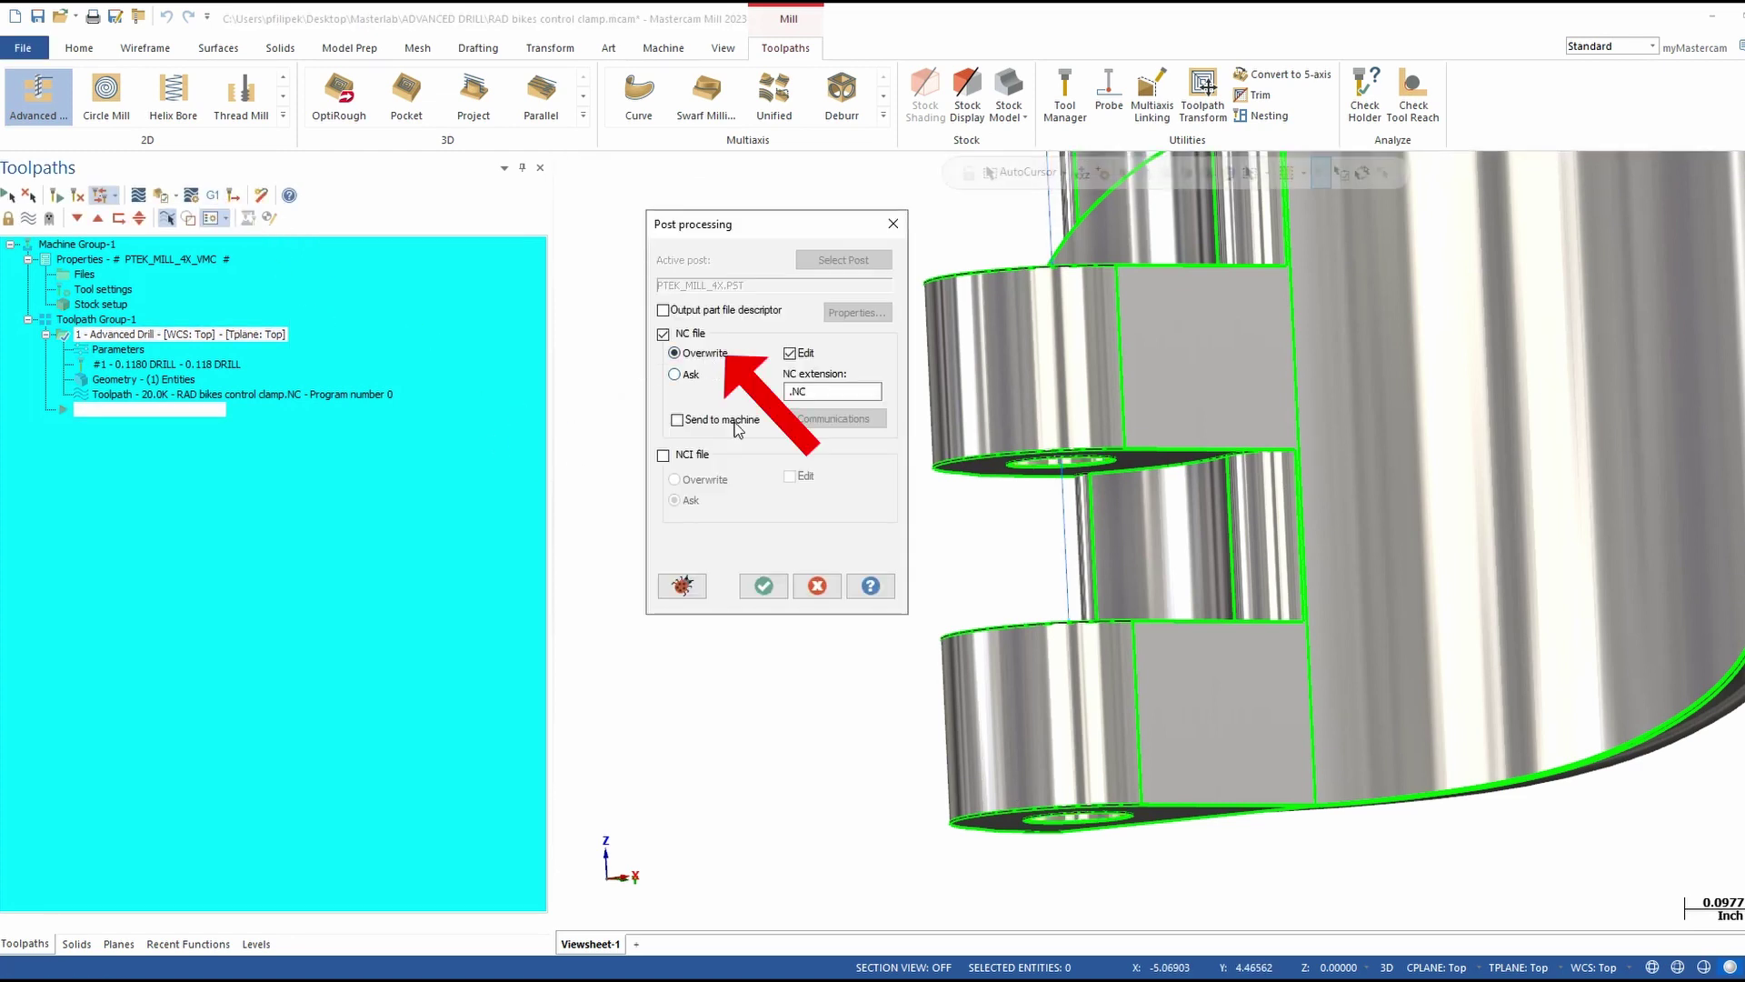
left_click(769, 585)
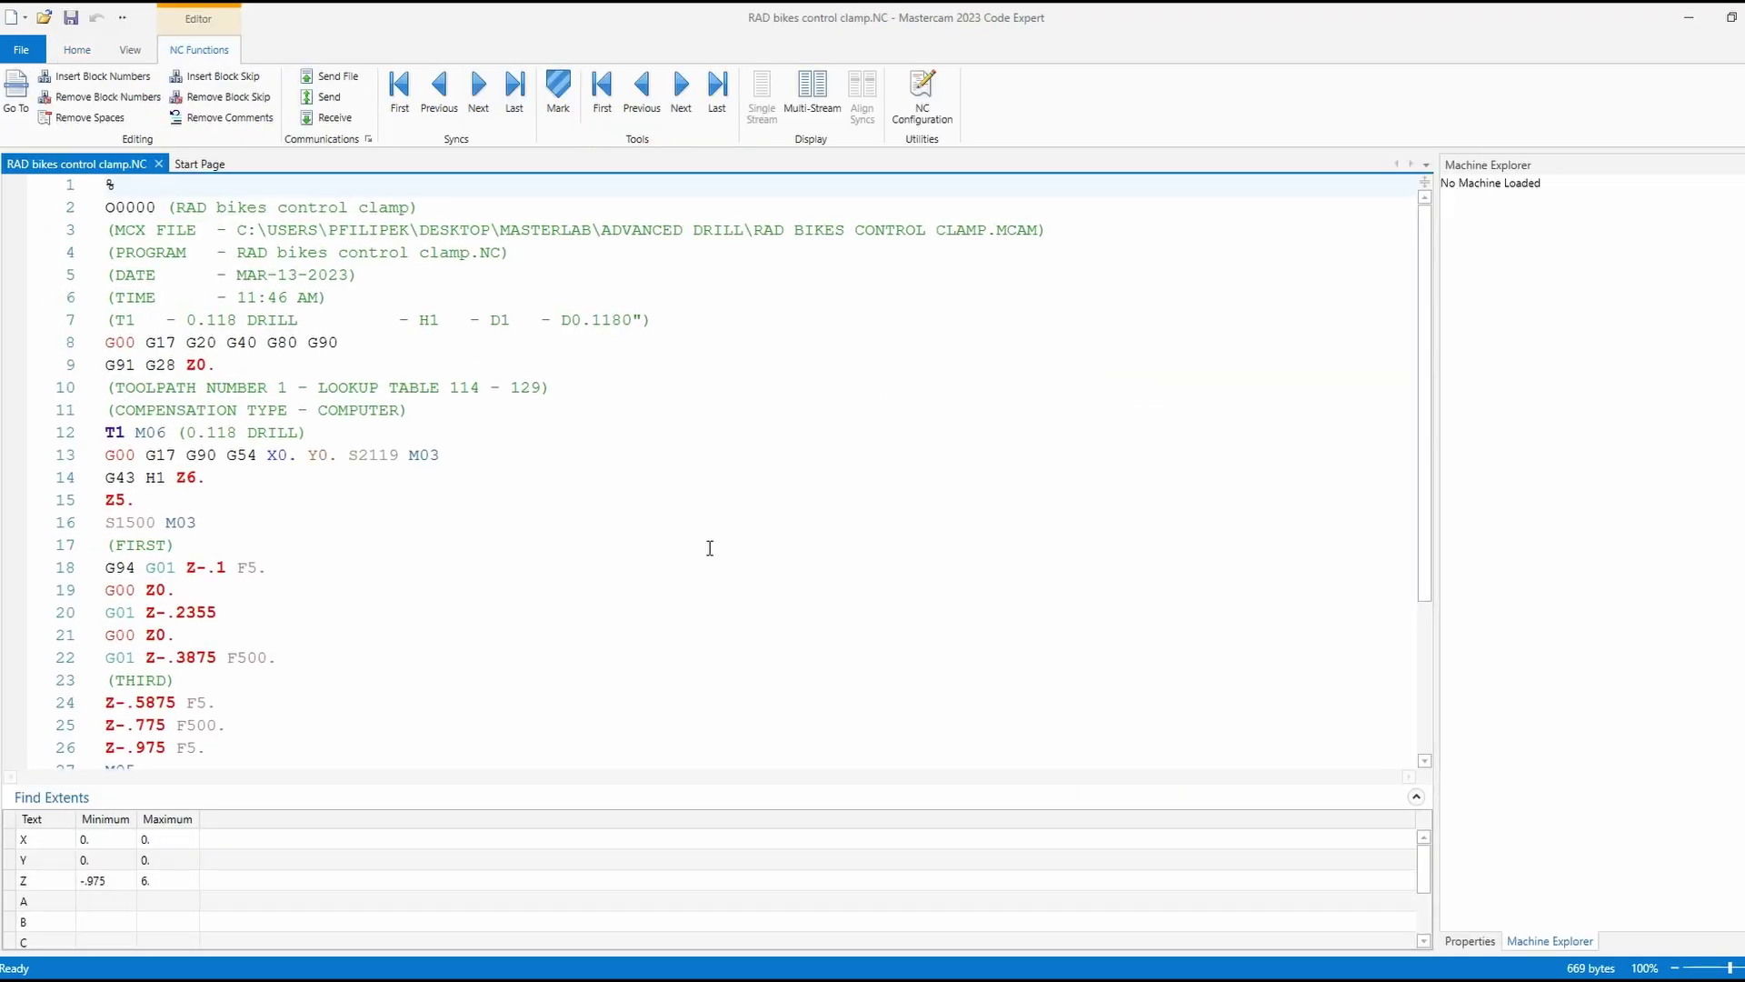
Examine the drilling moves in the posted NC code, locating the FIRST and THIRD segment comments
scroll(495, 489, "down", 1)
scroll(471, 489, "down", 2, "ctrl")
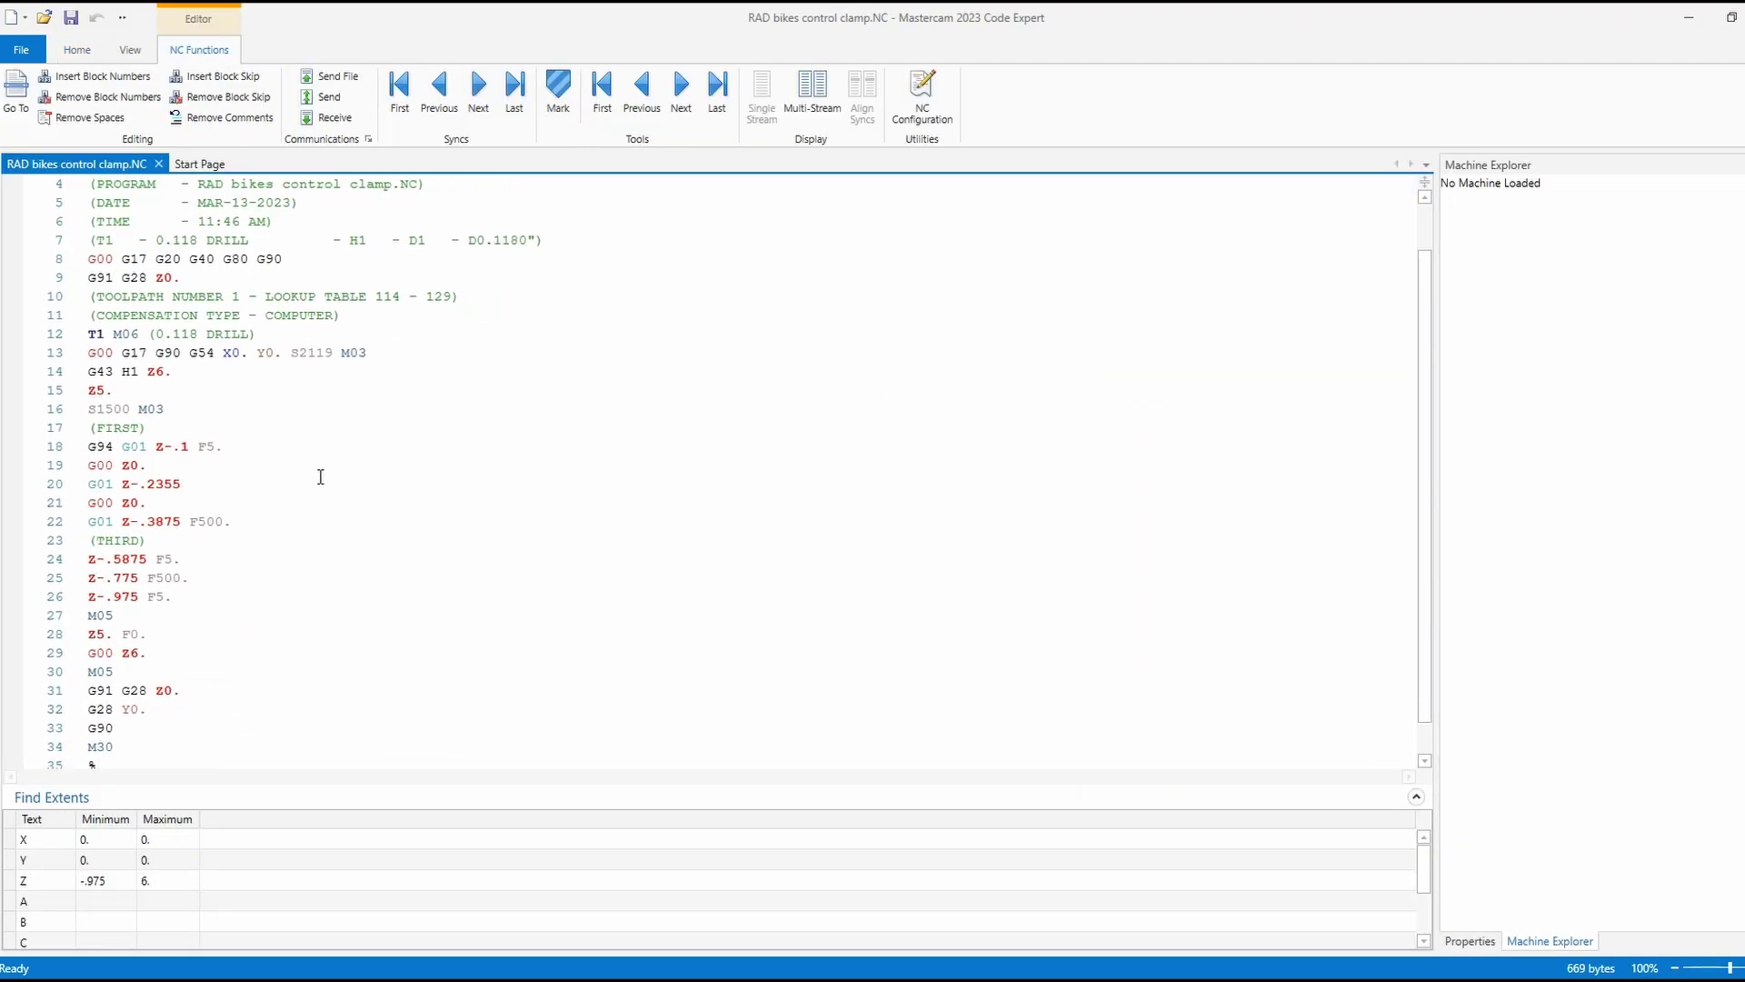
scroll(300, 479, "down", 1)
left_click(162, 400)
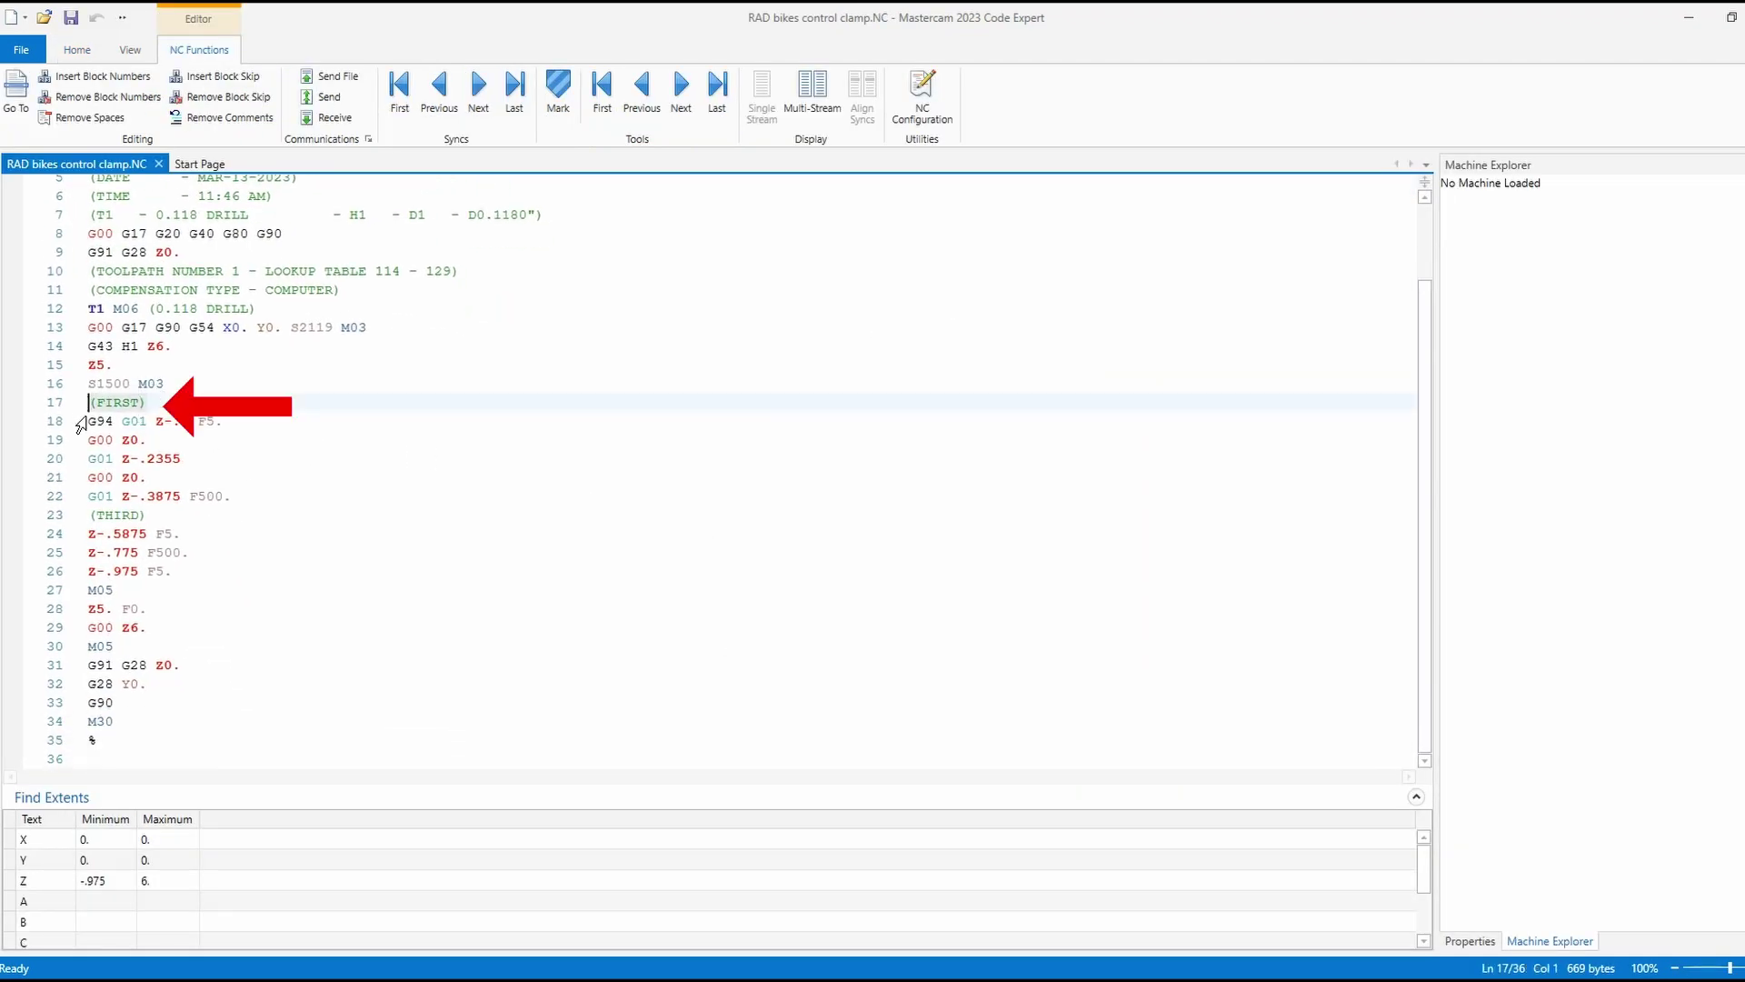
left_click(134, 520)
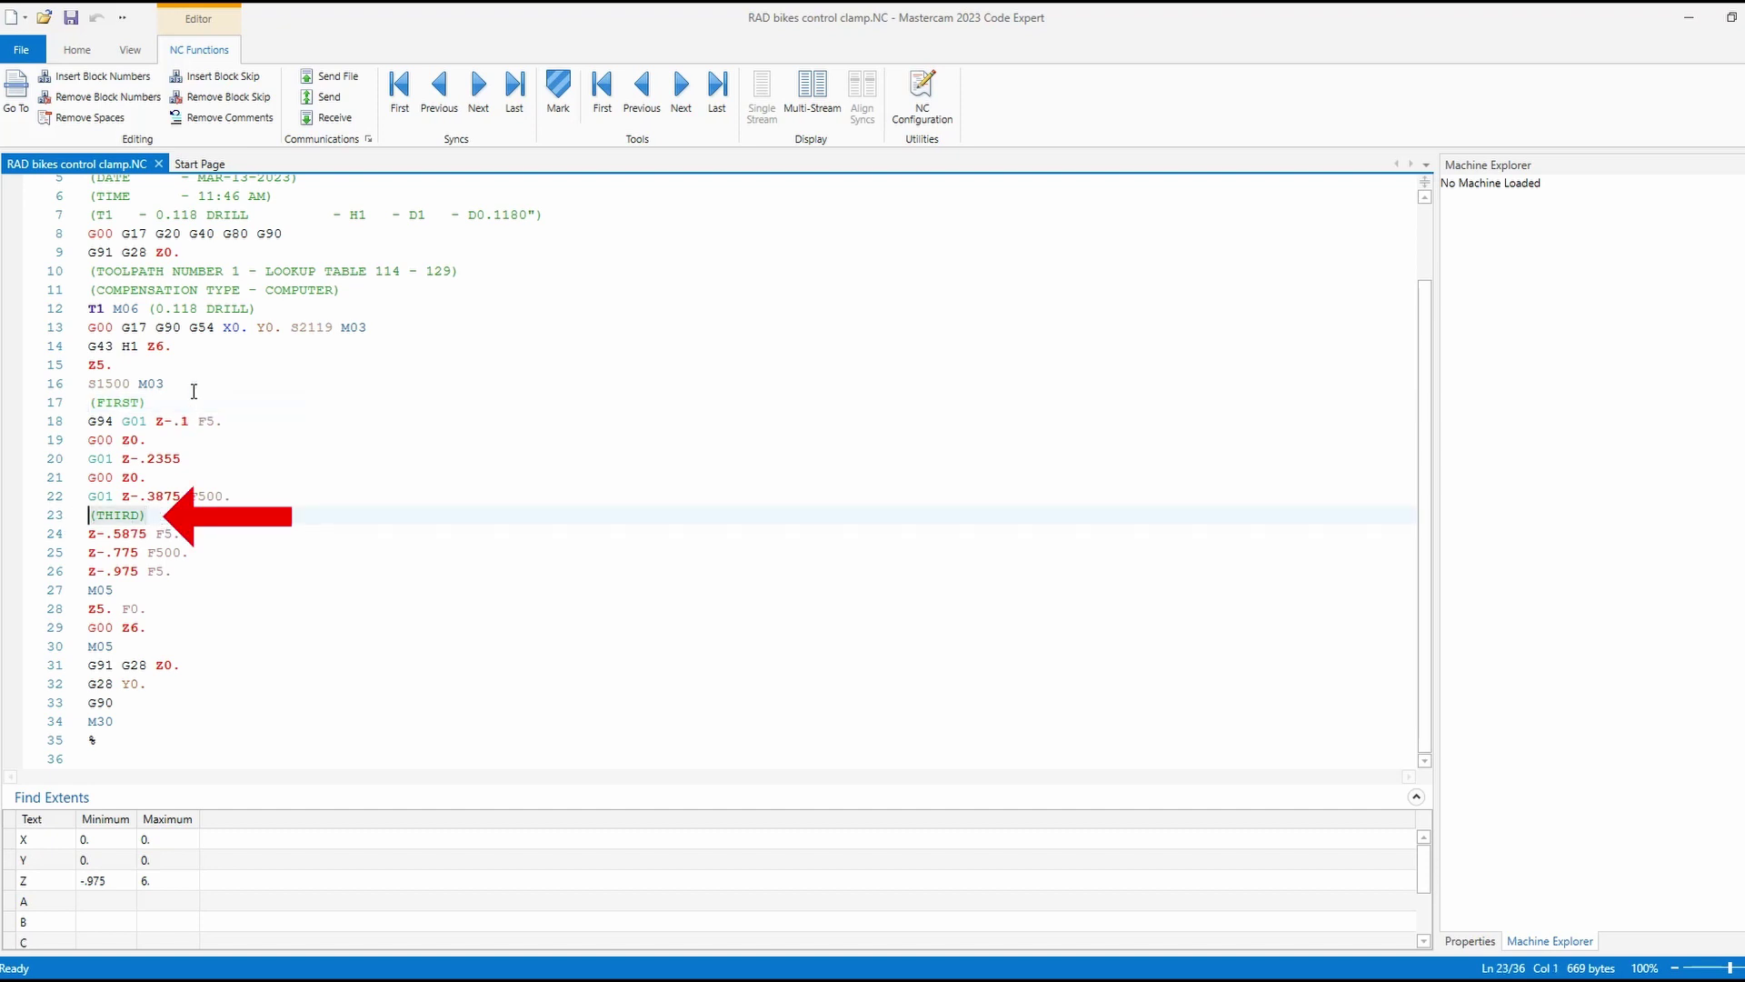